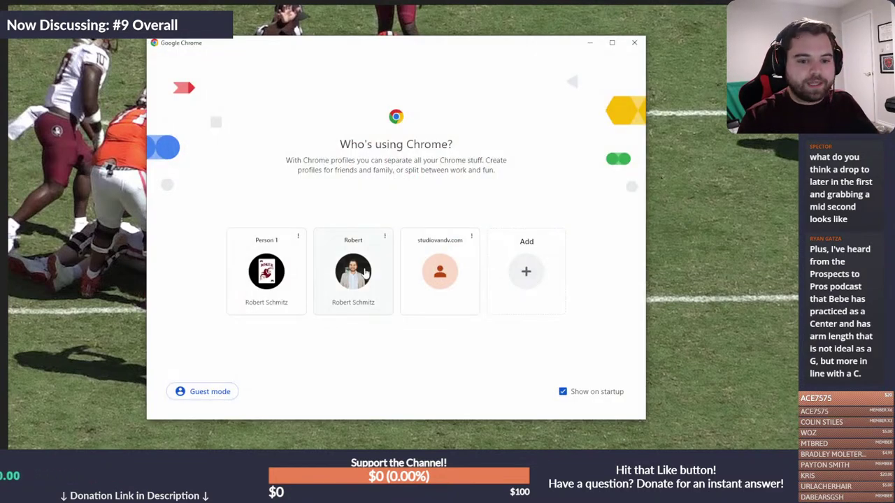
- Open Chrome with the second user profile and load the PFF NFL Draft 2024 mock draft simulator
{"action": "left_click", "coordinate": [353, 271]}
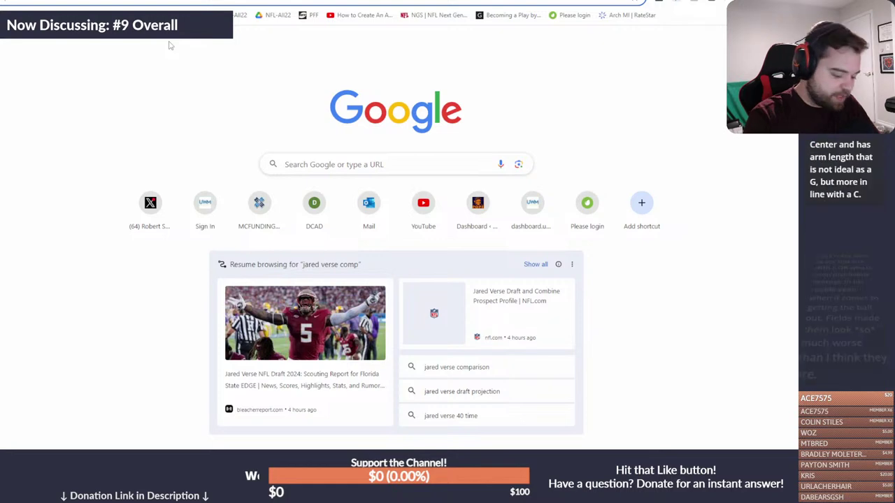
{"action": "type", "text": "mock"}
{"action": "key", "text": "Return"}
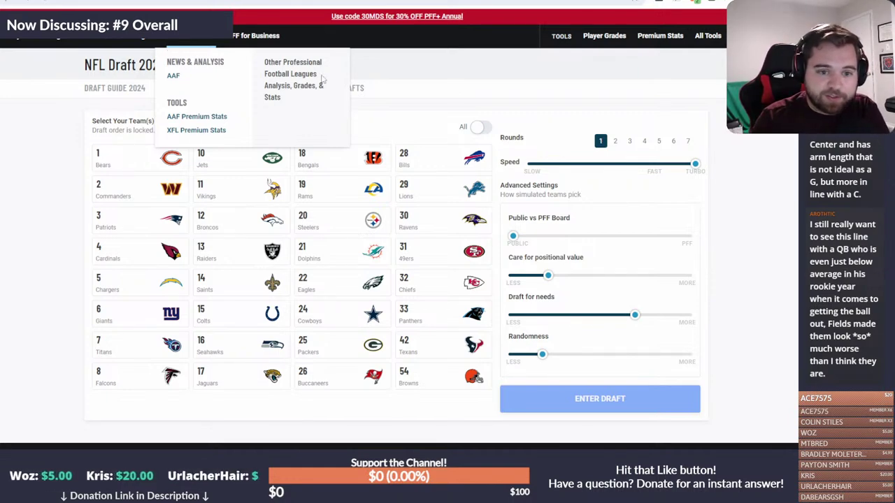
- Start a 7-round mock draft as the Chicago Bears and draft Caleb Williams with pick 1
{"action": "left_click", "coordinate": [690, 144]}
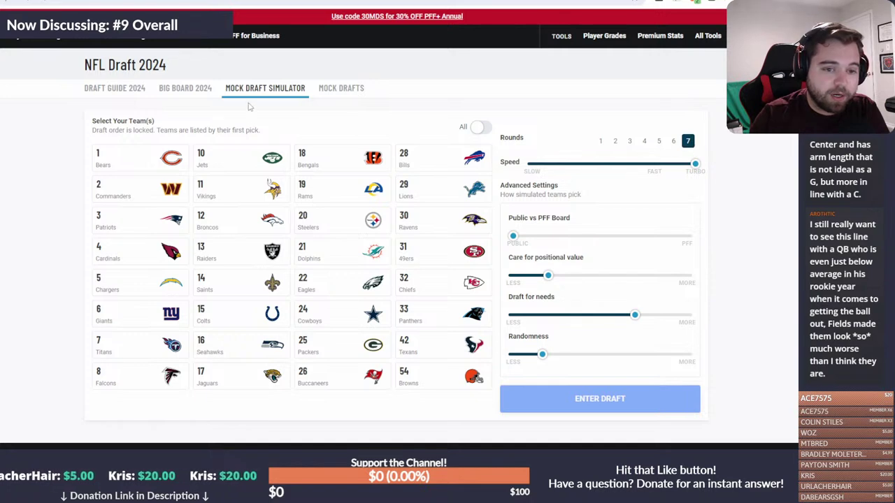
{"action": "left_click", "coordinate": [163, 168]}
{"action": "left_click", "coordinate": [624, 395]}
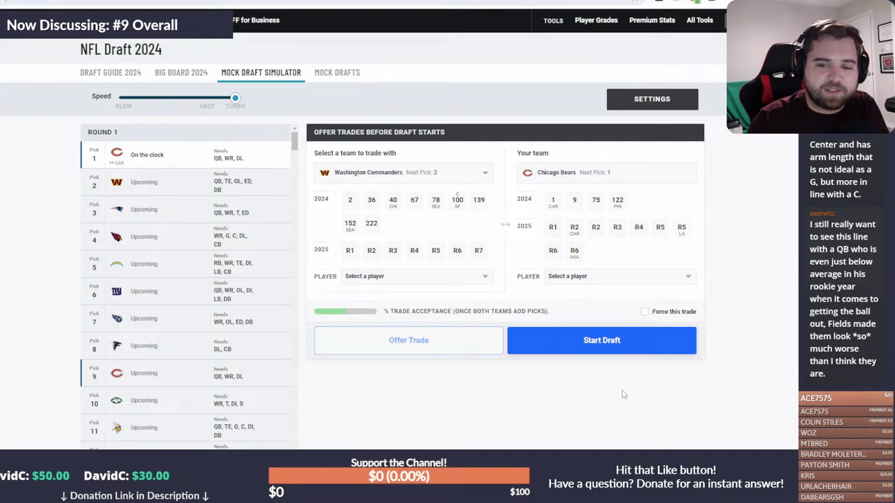
{"action": "left_click", "coordinate": [612, 342]}
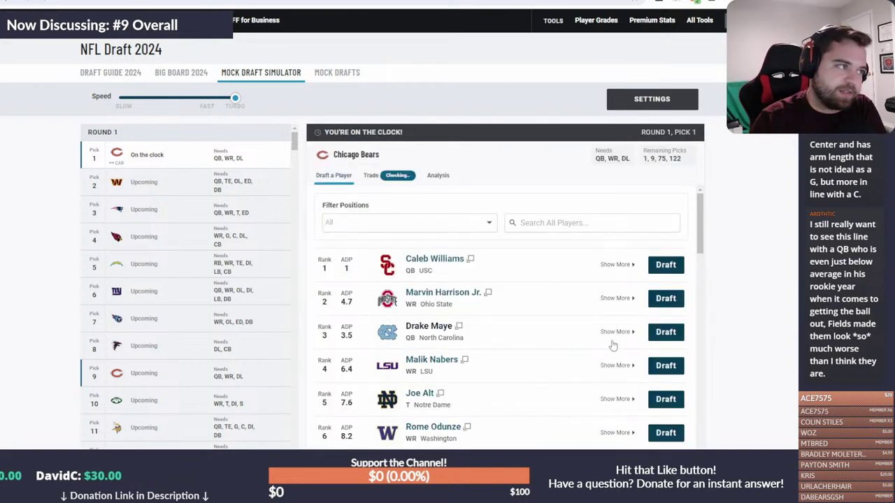
{"action": "left_click", "coordinate": [664, 267]}
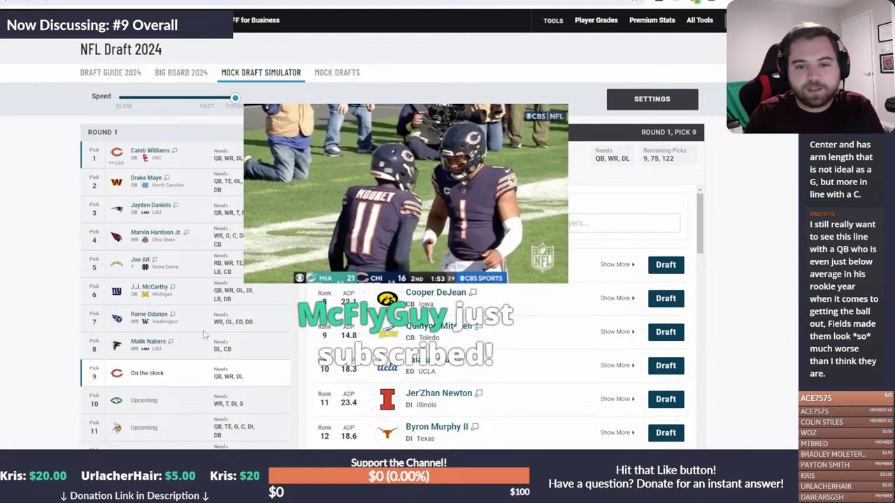
- Set up a trade with the Indianapolis Colts, asking for 2024 picks 15, 46 and 117 in exchange for the Bears' picks 9 and 75
{"action": "left_click", "coordinate": [377, 172]}
{"action": "left_click", "coordinate": [404, 277]}
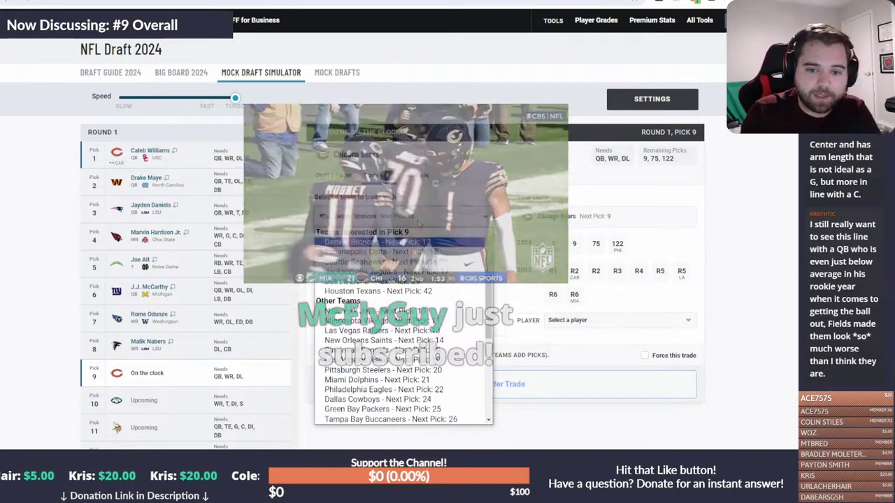
{"action": "left_click", "coordinate": [377, 321]}
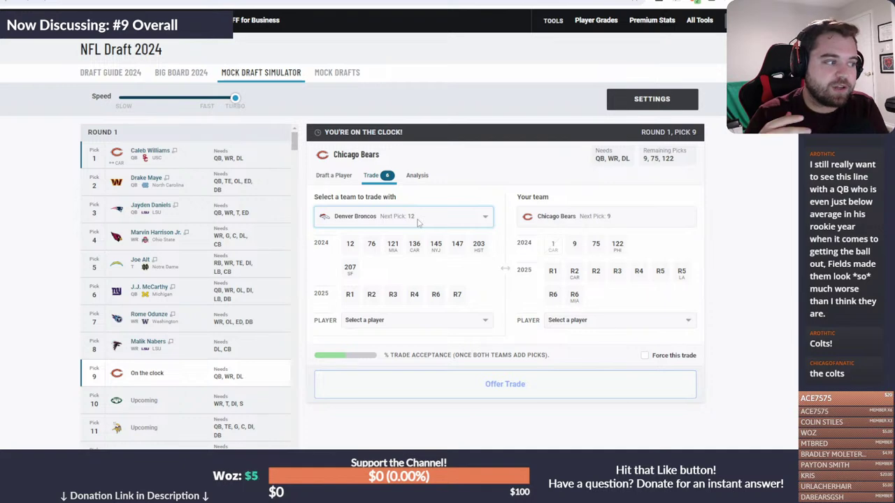
{"action": "left_click", "coordinate": [418, 221]}
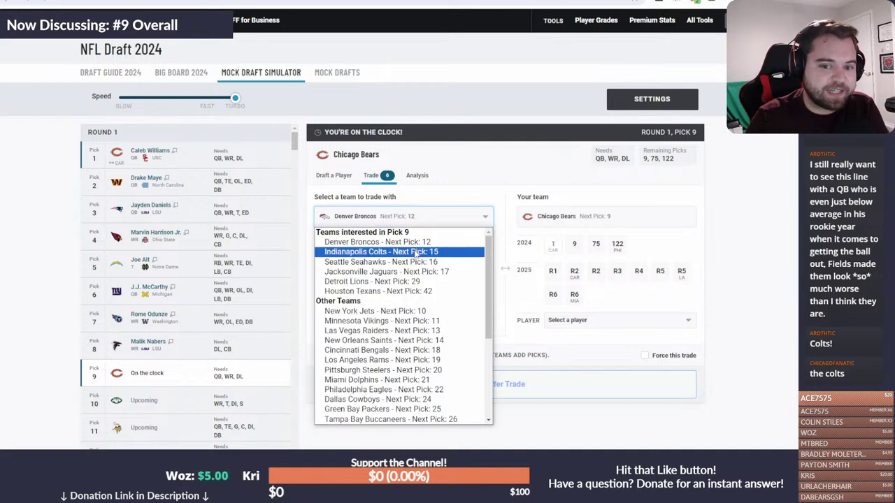
{"action": "left_click", "coordinate": [362, 252]}
{"action": "left_click", "coordinate": [350, 243]}
{"action": "left_click", "coordinate": [371, 243]}
{"action": "left_click", "coordinate": [574, 245]}
{"action": "left_click", "coordinate": [596, 245]}
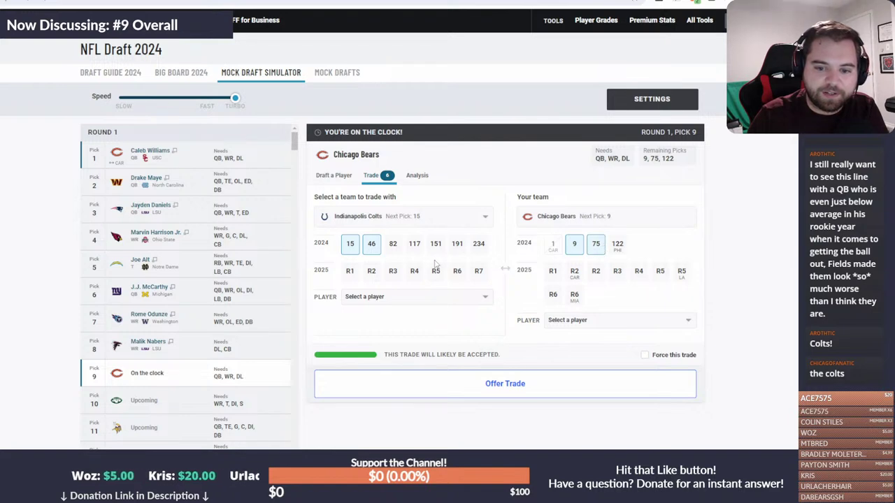
{"action": "left_click", "coordinate": [415, 244]}
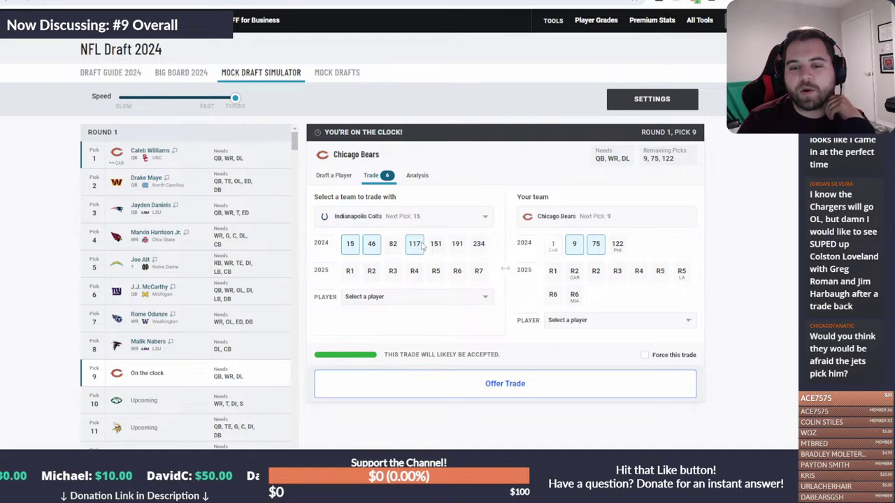
- Try the Bears' own 2025 second-round pick in place of pick 75 in the trade, and restore pick 75
{"action": "left_click", "coordinate": [596, 244]}
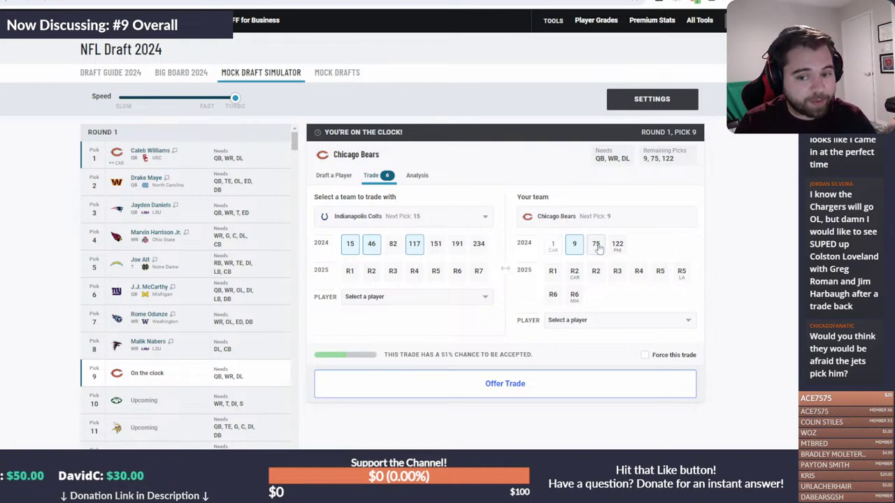
{"action": "left_click", "coordinate": [595, 271]}
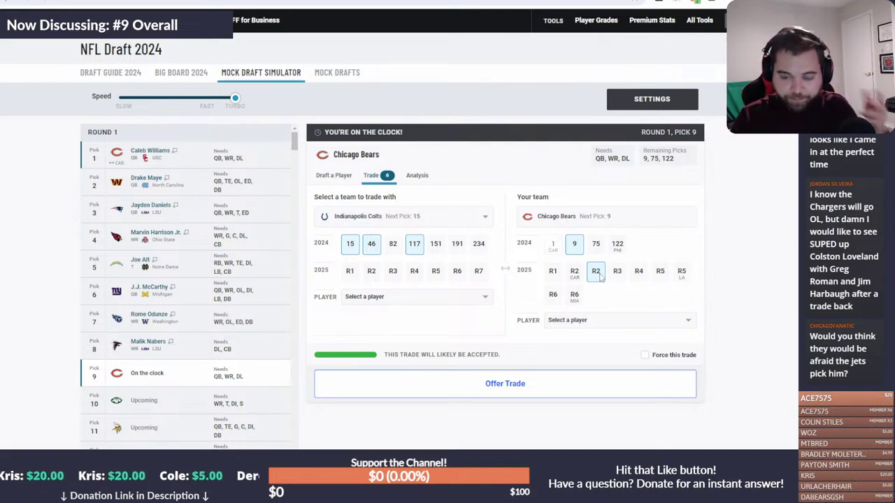
{"action": "left_click", "coordinate": [596, 274]}
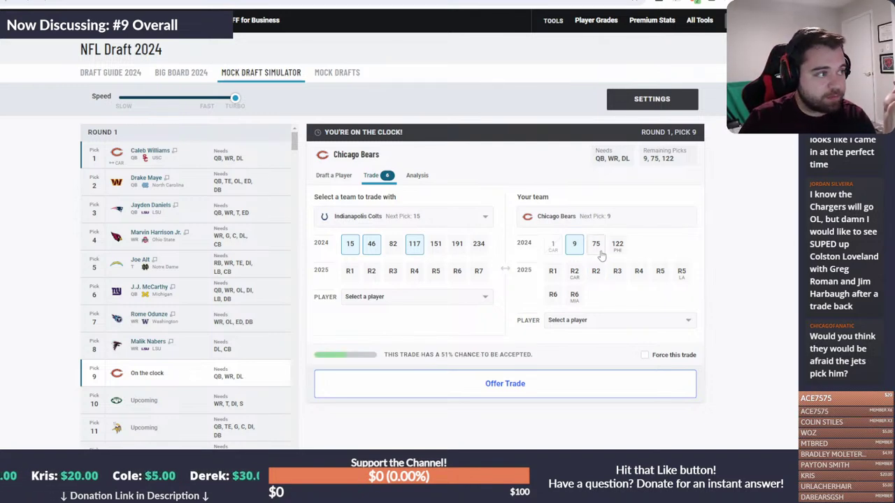
{"action": "left_click", "coordinate": [596, 248]}
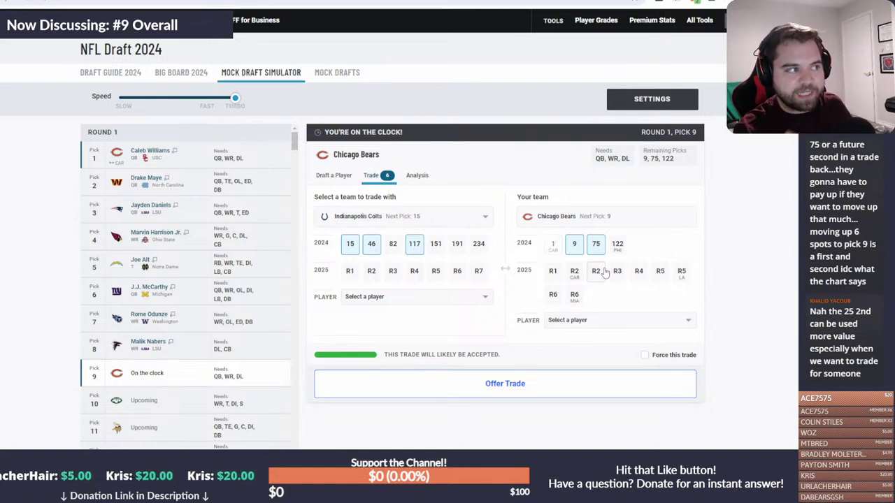
- Open a blank Notepad window over the draft page and position it so the whole window is visible
{"action": "key", "text": "super"}
{"action": "type", "text": "notepad"}
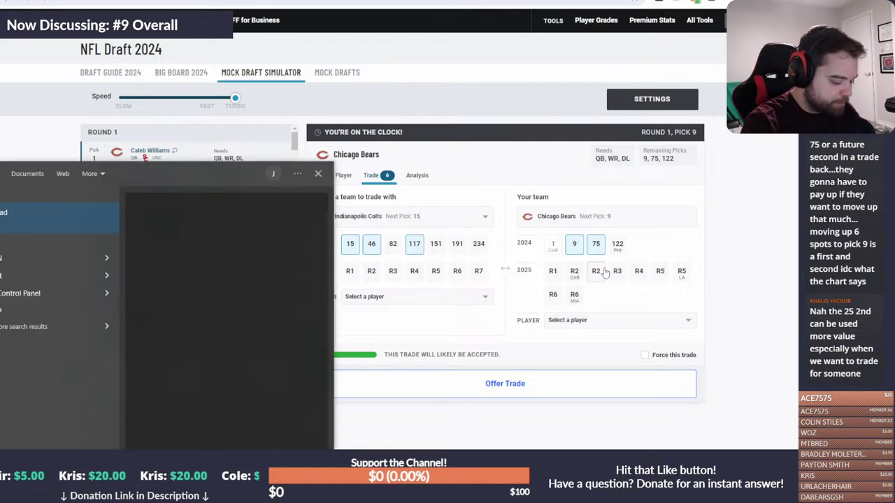
{"action": "key", "text": "Return"}
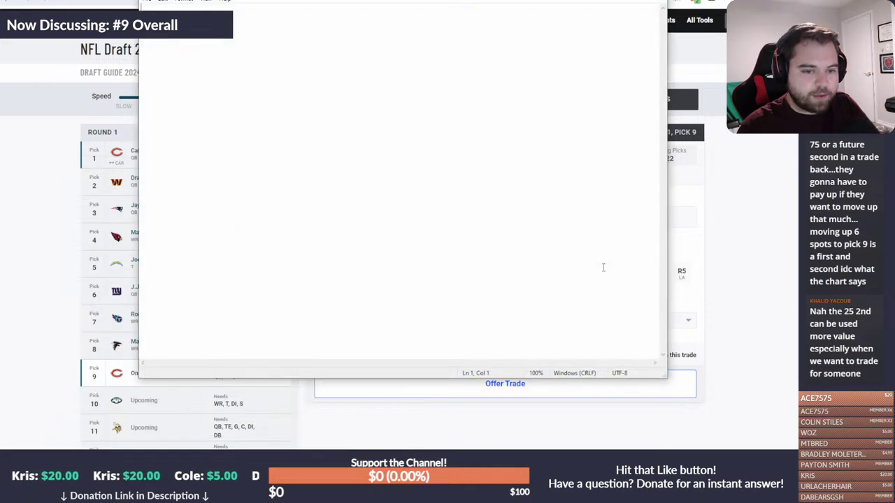
{"action": "left_click_drag", "start_coordinate": [587, 1], "coordinate": [577, 47]}
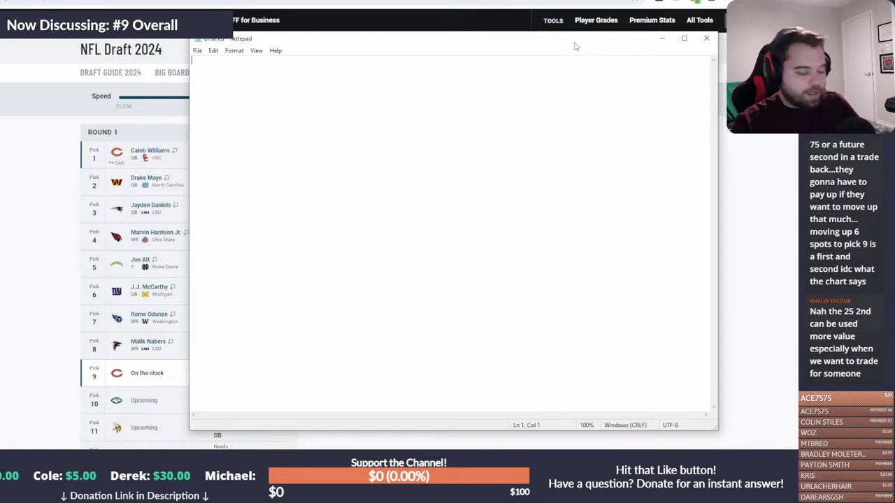
- Handwrite the column headings Y1, Y2, Y3, Y4 and 5YO across the top of the blank page with a thick pink pen
{"action": "type", "text": "9"}
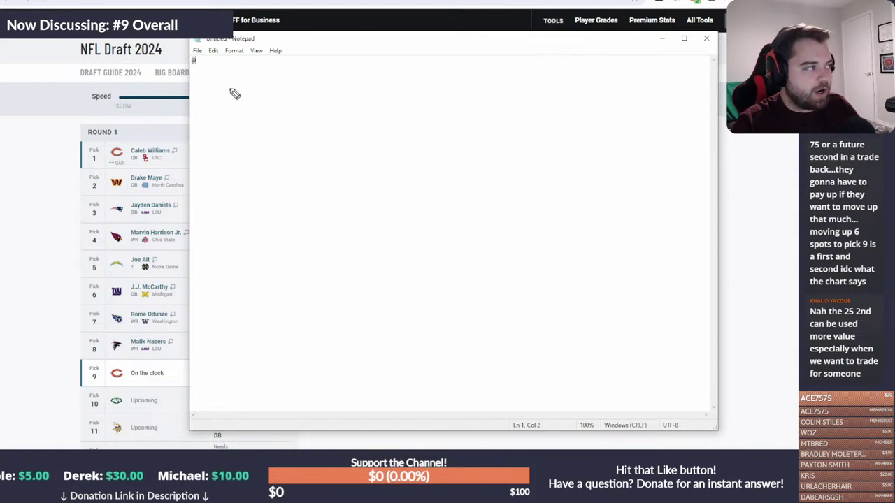
{"action": "mouse_move", "coordinate": [215, 72]}
{"action": "left_mouse_down"}
{"action": "mouse_move", "coordinate": [248, 82]}
{"action": "mouse_move", "coordinate": [200, 108]}
{"action": "left_mouse_up"}
{"action": "mouse_move", "coordinate": [253, 76]}
{"action": "left_mouse_down"}
{"action": "mouse_move", "coordinate": [242, 101]}
{"action": "mouse_move", "coordinate": [279, 99]}
{"action": "left_mouse_up"}
{"action": "mouse_move", "coordinate": [326, 69]}
{"action": "left_mouse_down"}
{"action": "mouse_move", "coordinate": [366, 79]}
{"action": "mouse_move", "coordinate": [342, 107]}
{"action": "left_mouse_up"}
{"action": "left_click_drag", "start_coordinate": [378, 79], "coordinate": [418, 99]}
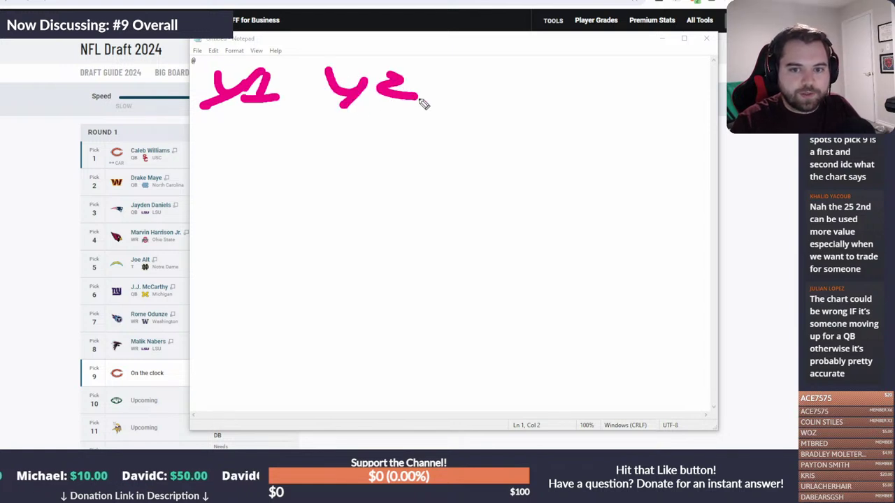
{"action": "mouse_move", "coordinate": [494, 69]}
{"action": "left_mouse_down"}
{"action": "mouse_move", "coordinate": [492, 89]}
{"action": "mouse_move", "coordinate": [474, 89]}
{"action": "mouse_move", "coordinate": [499, 74]}
{"action": "mouse_move", "coordinate": [466, 105]}
{"action": "left_mouse_up"}
{"action": "mouse_move", "coordinate": [498, 67]}
{"action": "left_mouse_down"}
{"action": "mouse_move", "coordinate": [515, 84]}
{"action": "mouse_move", "coordinate": [510, 104]}
{"action": "left_mouse_up"}
{"action": "left_click_drag", "start_coordinate": [573, 67], "coordinate": [584, 91]}
{"action": "left_click_drag", "start_coordinate": [598, 67], "coordinate": [566, 112]}
{"action": "mouse_move", "coordinate": [605, 83]}
{"action": "left_mouse_down"}
{"action": "mouse_move", "coordinate": [634, 80]}
{"action": "mouse_move", "coordinate": [618, 103]}
{"action": "left_mouse_up"}
{"action": "mouse_move", "coordinate": [692, 70]}
{"action": "left_mouse_down"}
{"action": "mouse_move", "coordinate": [673, 73]}
{"action": "mouse_move", "coordinate": [664, 104]}
{"action": "mouse_move", "coordinate": [710, 87]}
{"action": "mouse_move", "coordinate": [689, 105]}
{"action": "left_mouse_up"}
{"action": "left_click_drag", "start_coordinate": [720, 71], "coordinate": [717, 75]}
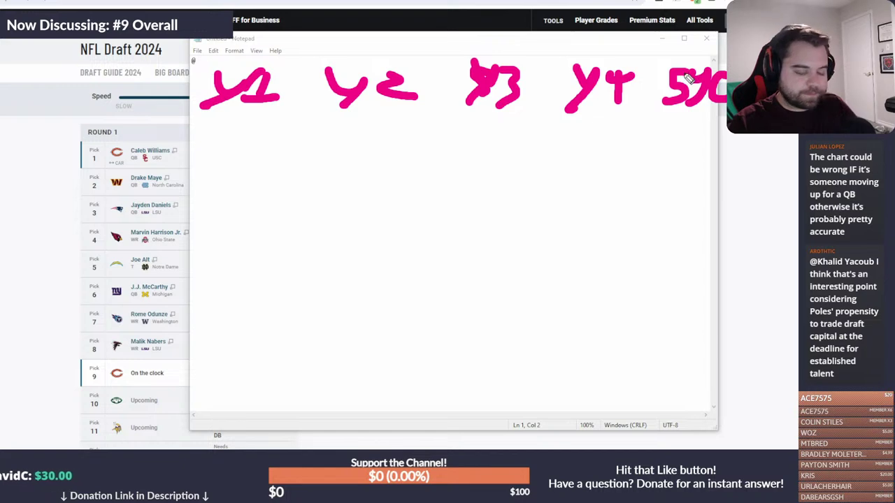
- Widen the Notepad window and draw dashed pink vertical lines separating the five heading columns
{"action": "left_click_drag", "start_coordinate": [717, 151], "coordinate": [794, 150]}
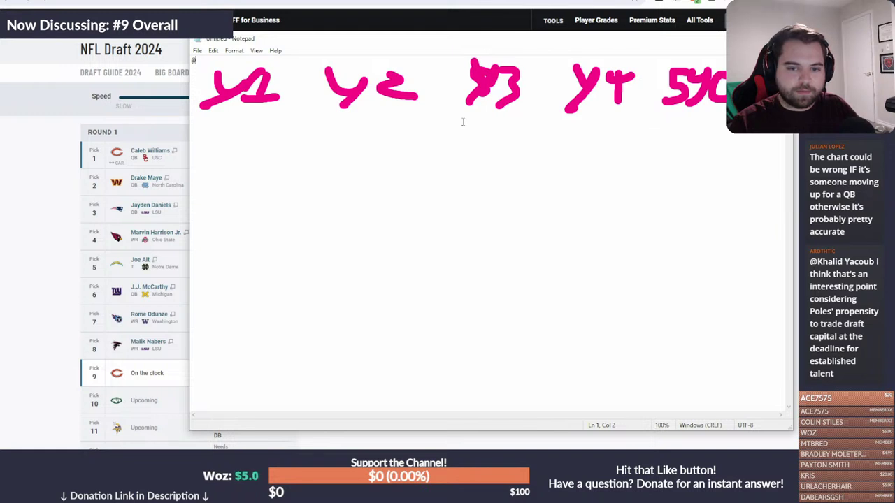
{"action": "type", "text": "@"}
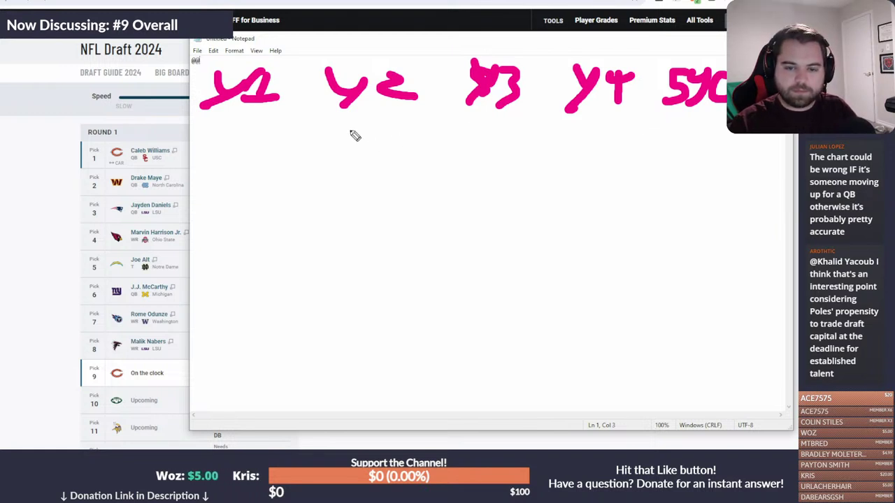
{"action": "left_click_drag", "start_coordinate": [300, 69], "coordinate": [303, 148]}
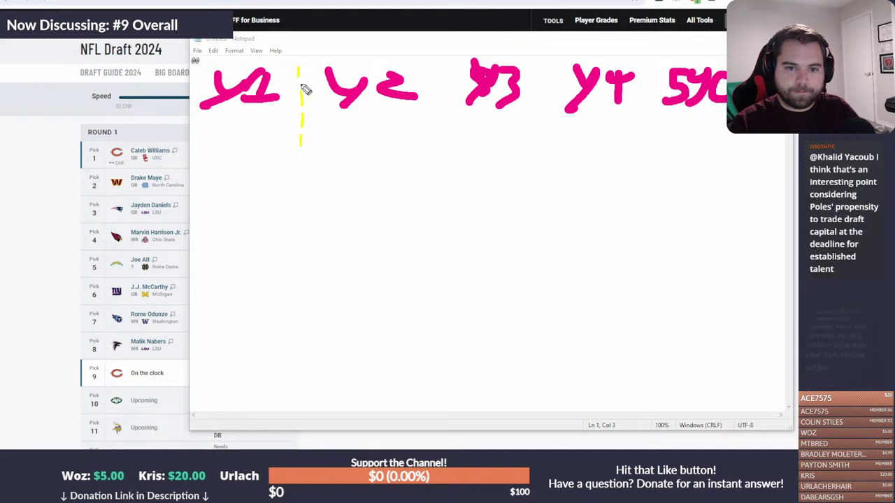
{"action": "left_click_drag", "start_coordinate": [303, 92], "coordinate": [305, 430]}
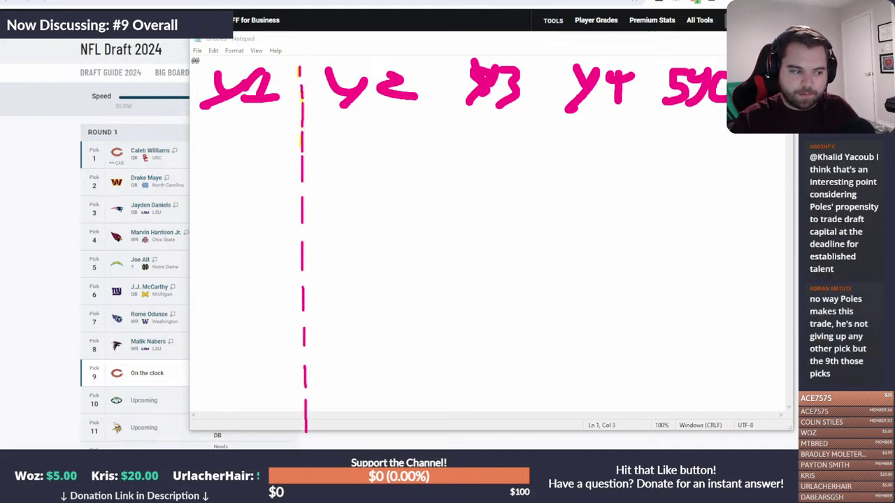
{"action": "left_click_drag", "start_coordinate": [457, 158], "coordinate": [472, 433]}
{"action": "left_click_drag", "start_coordinate": [543, 70], "coordinate": [555, 404]}
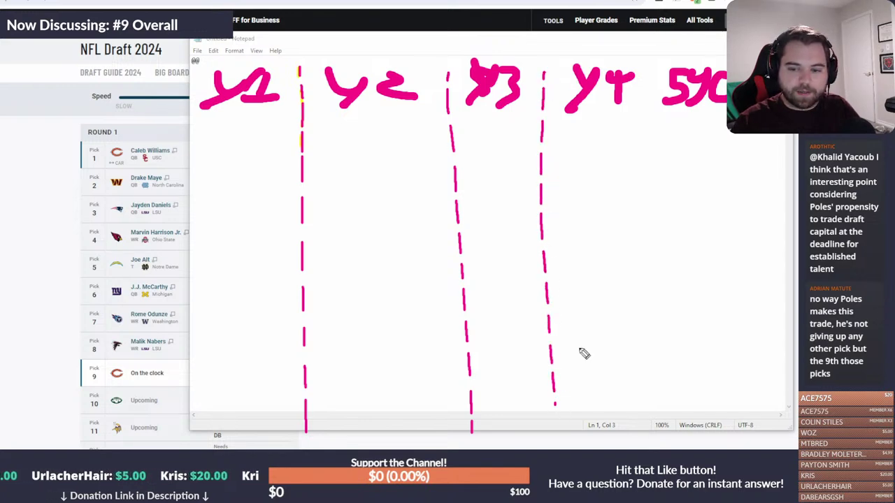
{"action": "left_click_drag", "start_coordinate": [640, 73], "coordinate": [676, 409]}
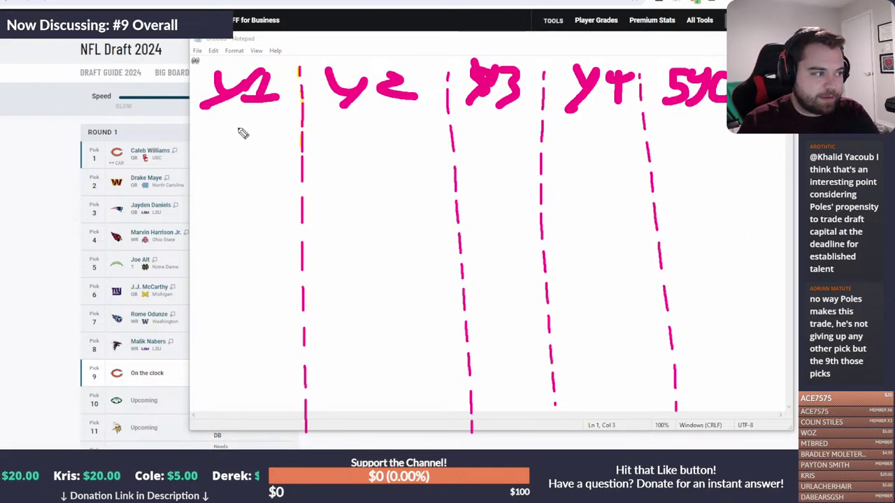
- Fill the first row with an X under Y1, a wavy line under Y2, and check marks under Y3, Y4 and 5YO
{"action": "left_click_drag", "start_coordinate": [254, 123], "coordinate": [211, 164]}
{"action": "left_click_drag", "start_coordinate": [214, 126], "coordinate": [260, 170]}
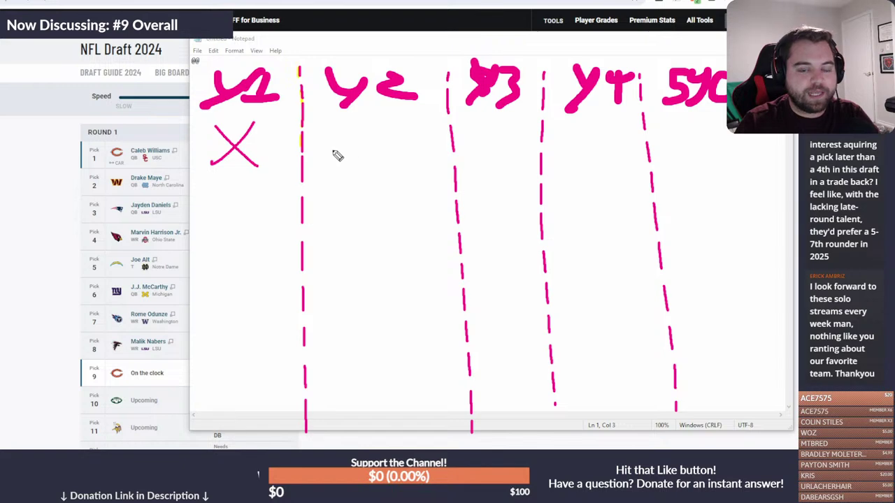
{"action": "left_click_drag", "start_coordinate": [330, 148], "coordinate": [410, 147]}
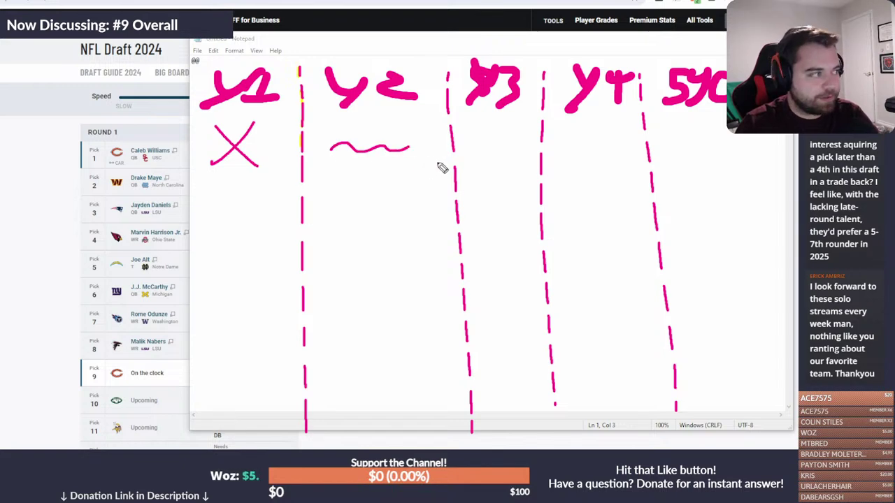
{"action": "left_click_drag", "start_coordinate": [481, 137], "coordinate": [544, 102]}
{"action": "left_click_drag", "start_coordinate": [574, 130], "coordinate": [644, 101]}
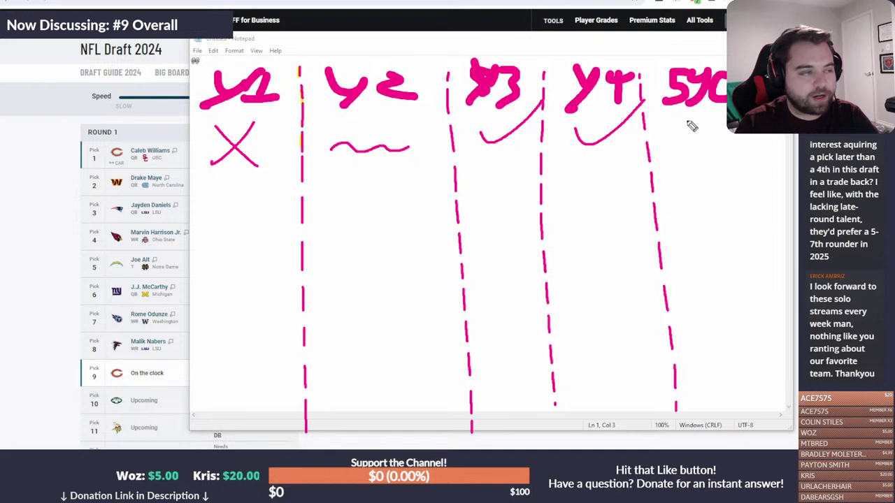
{"action": "left_click_drag", "start_coordinate": [687, 123], "coordinate": [728, 117]}
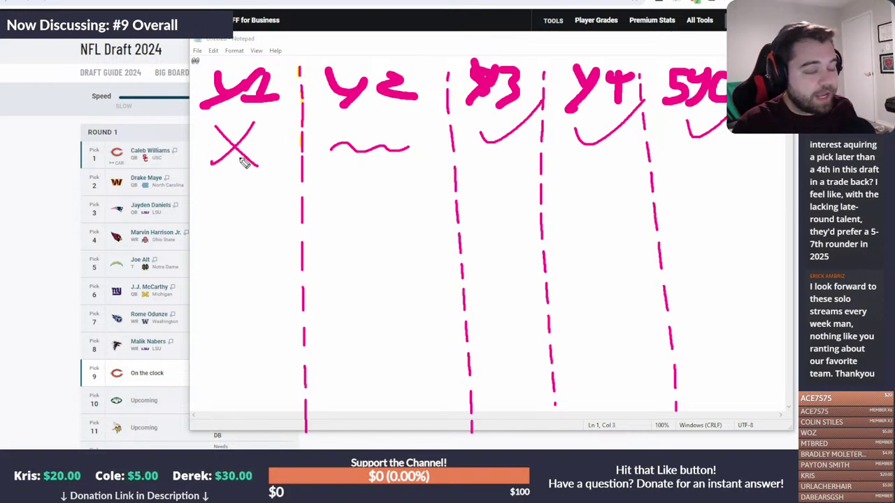
- Draw a dashed pink horizontal line across all five columns beneath the first row of marks
{"action": "left_click_drag", "start_coordinate": [198, 183], "coordinate": [231, 184]}
{"action": "left_click_drag", "start_coordinate": [257, 184], "coordinate": [292, 184]}
{"action": "left_click_drag", "start_coordinate": [312, 184], "coordinate": [358, 184]}
{"action": "left_click_drag", "start_coordinate": [378, 183], "coordinate": [448, 181]}
{"action": "left_click_drag", "start_coordinate": [485, 181], "coordinate": [561, 178]}
{"action": "left_click_drag", "start_coordinate": [607, 174], "coordinate": [673, 171]}
{"action": "left_click_drag", "start_coordinate": [709, 169], "coordinate": [752, 167]}
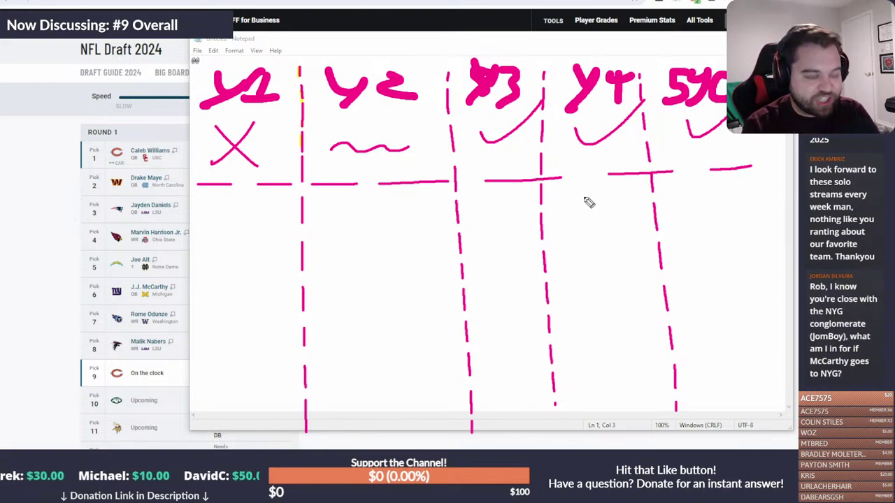
- Mark the second row with a wavy line under Y1 and check marks under the other four columns, and clear the whole drawing
{"action": "left_click_drag", "start_coordinate": [207, 216], "coordinate": [293, 218]}
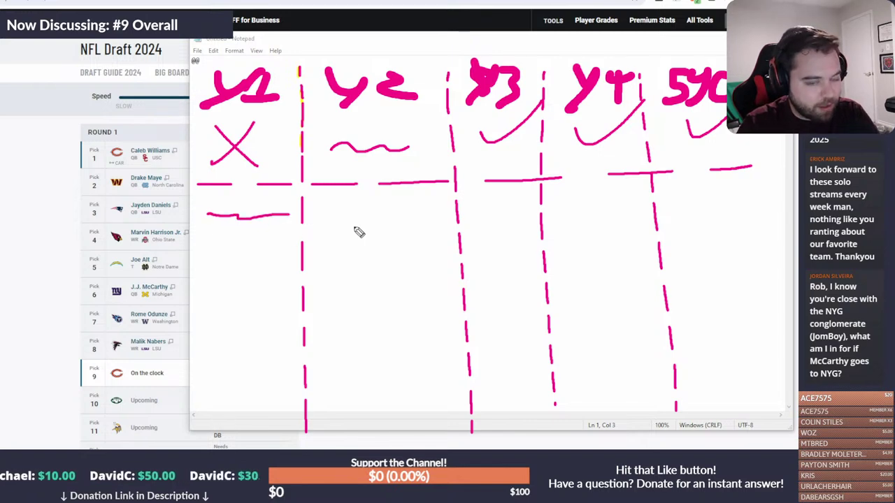
{"action": "left_click_drag", "start_coordinate": [359, 214], "coordinate": [428, 189]}
{"action": "left_click_drag", "start_coordinate": [489, 204], "coordinate": [637, 179]}
{"action": "left_click_drag", "start_coordinate": [684, 198], "coordinate": [751, 168]}
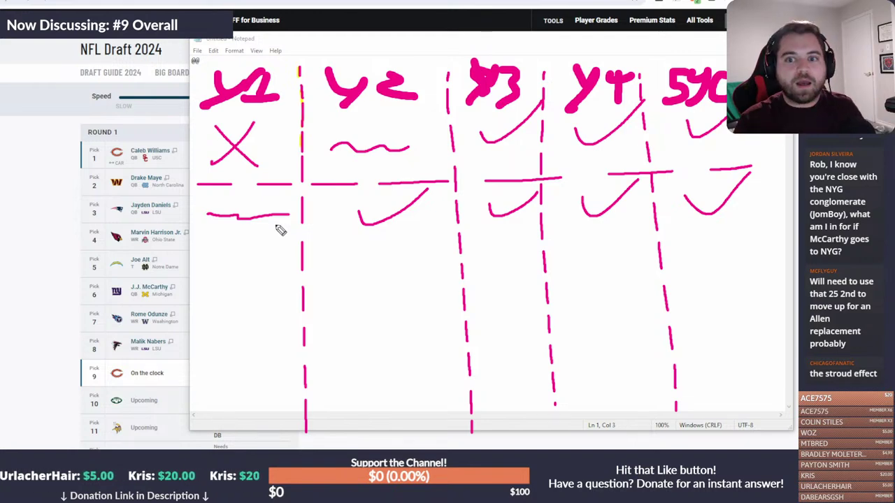
{"action": "key", "text": "Escape"}
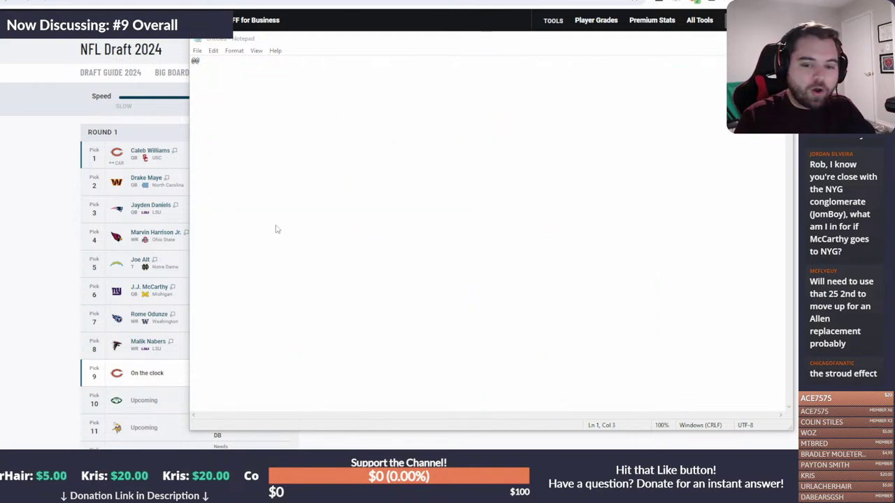
- Switch back to the mock draft simulator, outline the Bears' 2025 picks in pink with an arrow pointing at them, and clear the markup
{"action": "key", "text": "alt+Tab"}
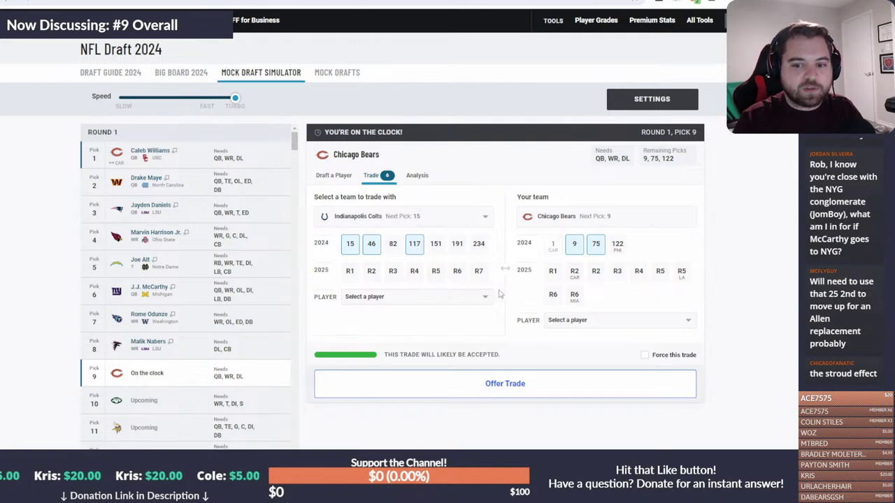
{"action": "mouse_move", "coordinate": [698, 264]}
{"action": "left_mouse_down"}
{"action": "mouse_move", "coordinate": [522, 267]}
{"action": "mouse_move", "coordinate": [513, 304]}
{"action": "mouse_move", "coordinate": [689, 316]}
{"action": "mouse_move", "coordinate": [699, 264]}
{"action": "left_mouse_up"}
{"action": "mouse_move", "coordinate": [744, 221]}
{"action": "left_mouse_down"}
{"action": "mouse_move", "coordinate": [694, 257]}
{"action": "mouse_move", "coordinate": [754, 250]}
{"action": "left_mouse_up"}
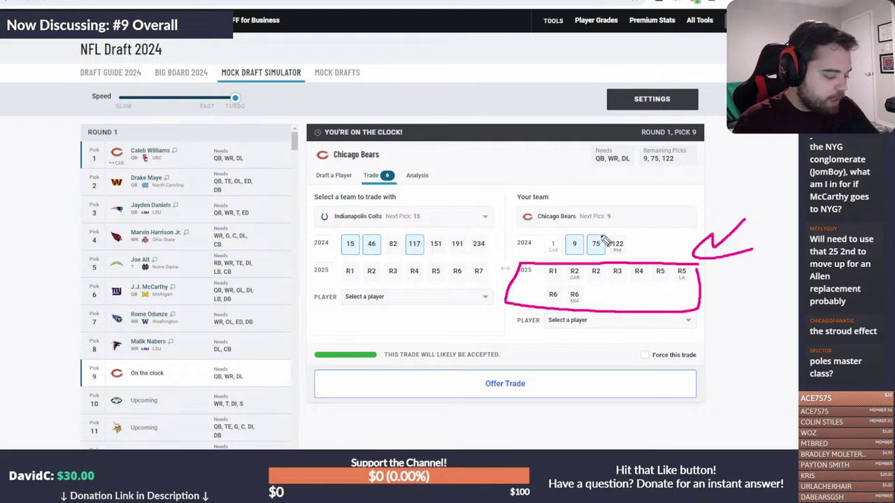
{"action": "key", "text": "Escape"}
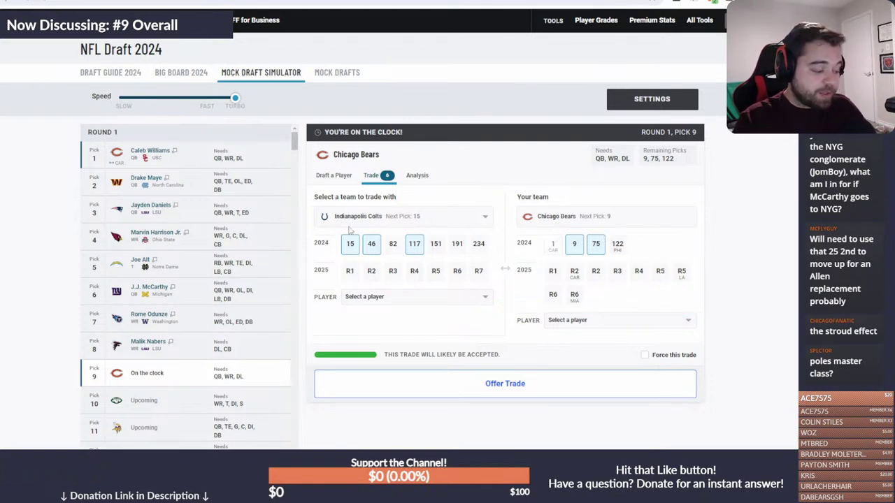
- Box the Colts' 2024 picks 15 and 46, circle the Bears' traded pick 1, and clear the markup
{"action": "mouse_move", "coordinate": [384, 226]}
{"action": "left_mouse_down"}
{"action": "mouse_move", "coordinate": [336, 227]}
{"action": "mouse_move", "coordinate": [370, 262]}
{"action": "mouse_move", "coordinate": [394, 229]}
{"action": "left_mouse_up"}
{"action": "mouse_move", "coordinate": [552, 230]}
{"action": "left_mouse_down"}
{"action": "mouse_move", "coordinate": [544, 250]}
{"action": "mouse_move", "coordinate": [552, 232]}
{"action": "left_mouse_up"}
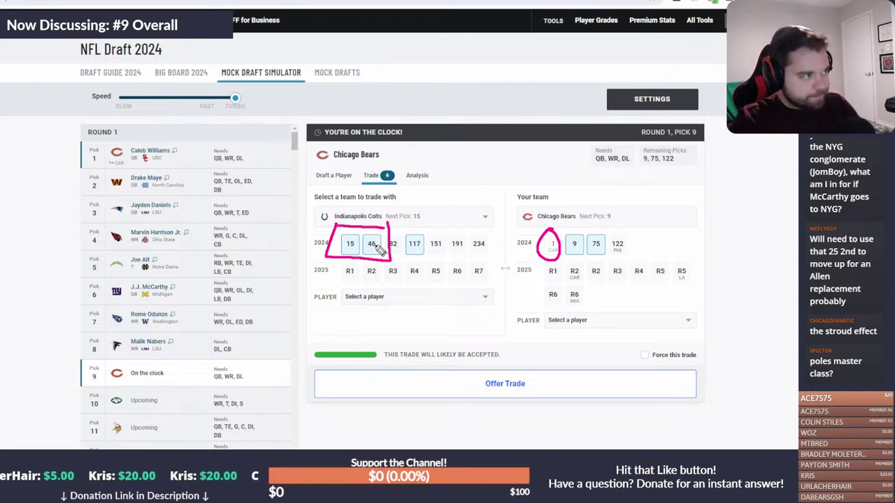
{"action": "key", "text": "Escape"}
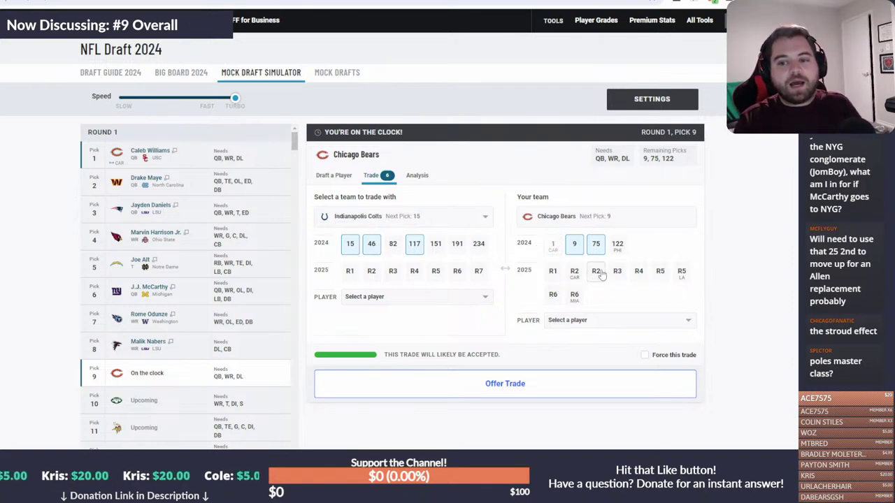
- Replace pick 75 with the Bears' own 2025 R2 in the Colts offer, submit the trade, and resume the draft
{"action": "left_click", "coordinate": [596, 243]}
{"action": "left_click", "coordinate": [596, 273]}
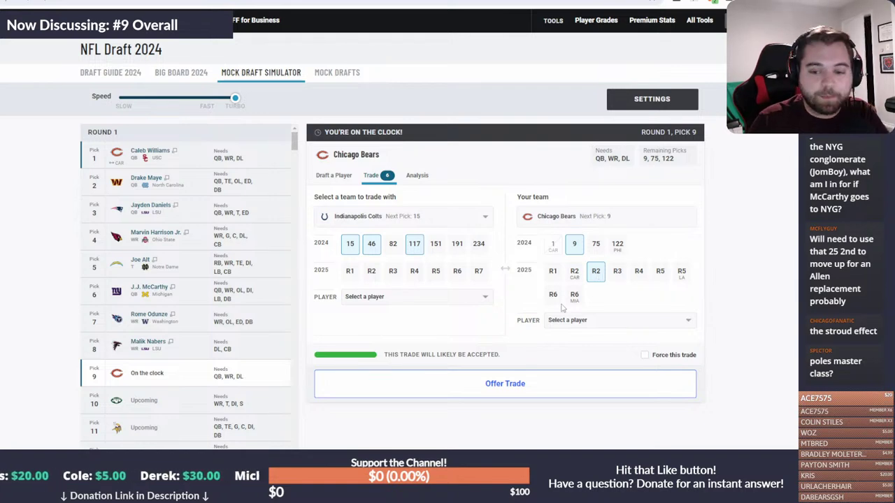
{"action": "left_click", "coordinate": [549, 389]}
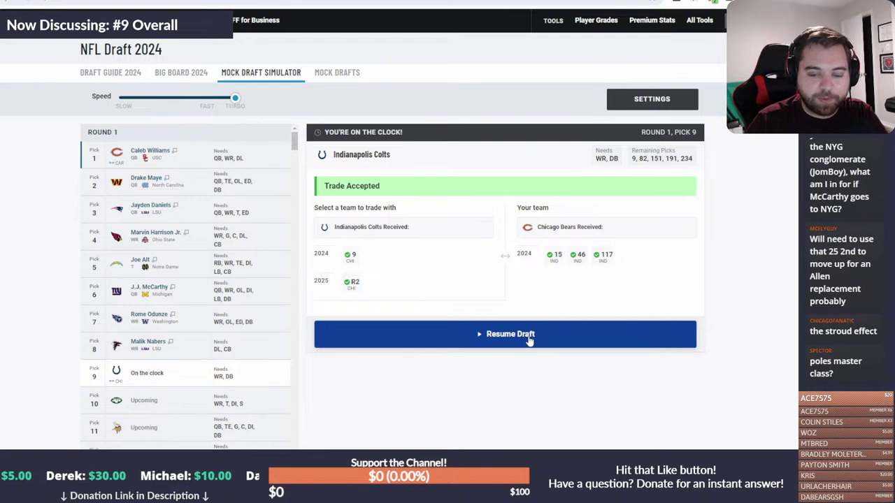
{"action": "left_click", "coordinate": [529, 338]}
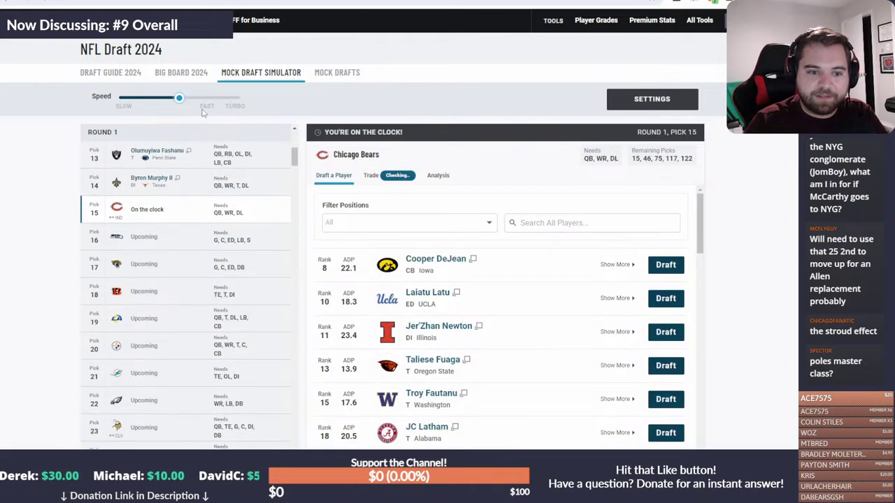
- Review the first-round selections made before pick 15 and draft a player for the Bears at pick 15
{"action": "scroll", "coordinate": [211, 208], "scroll_direction": "up", "scroll_amount": 5}
{"action": "scroll", "coordinate": [161, 210], "scroll_direction": "down", "scroll_amount": 2}
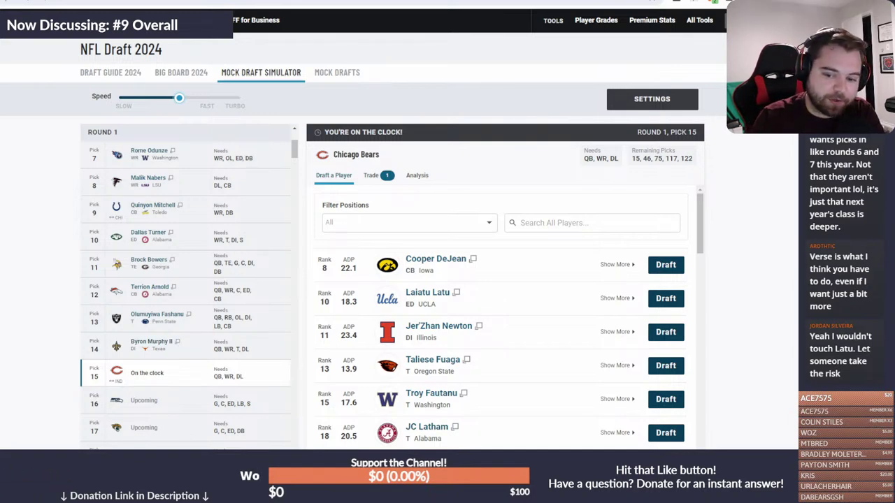
{"action": "left_click", "coordinate": [665, 466]}
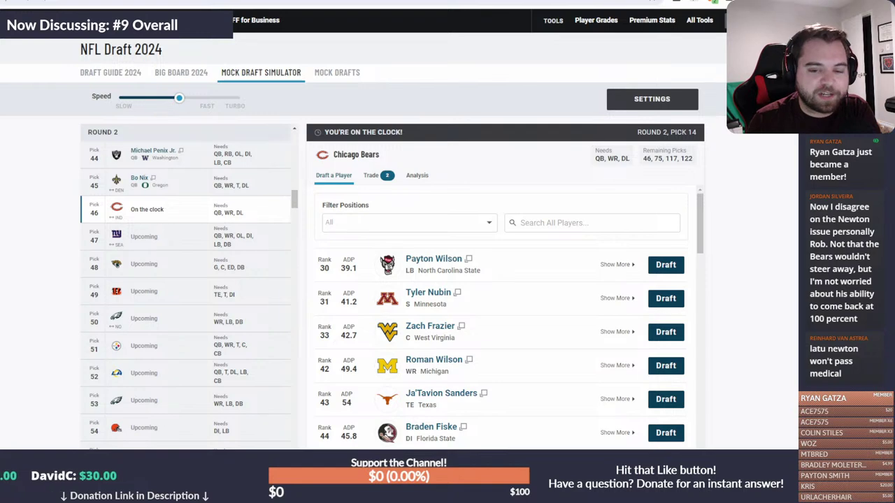
- Filter the available players to WR and compare the remaining receivers with the picks surrounding the Bears' pick 46
{"action": "left_click", "coordinate": [430, 225]}
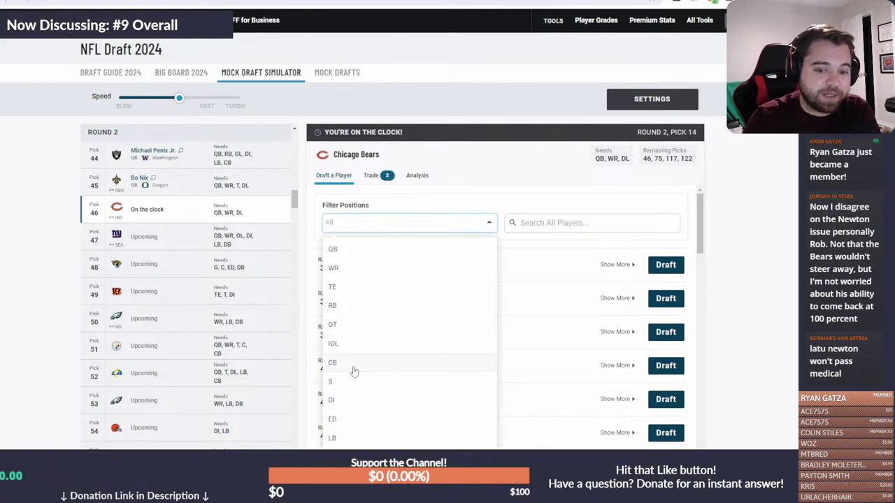
{"action": "left_click", "coordinate": [340, 270]}
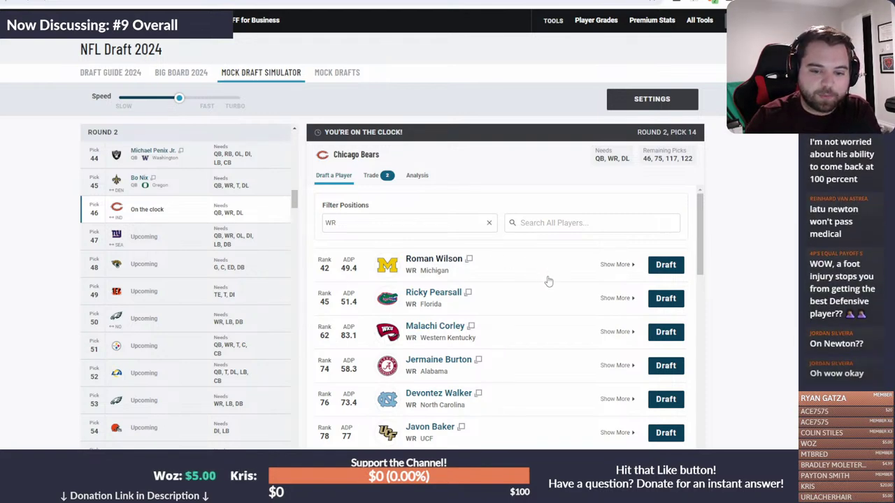
{"action": "scroll", "coordinate": [197, 277], "scroll_direction": "up", "scroll_amount": 3}
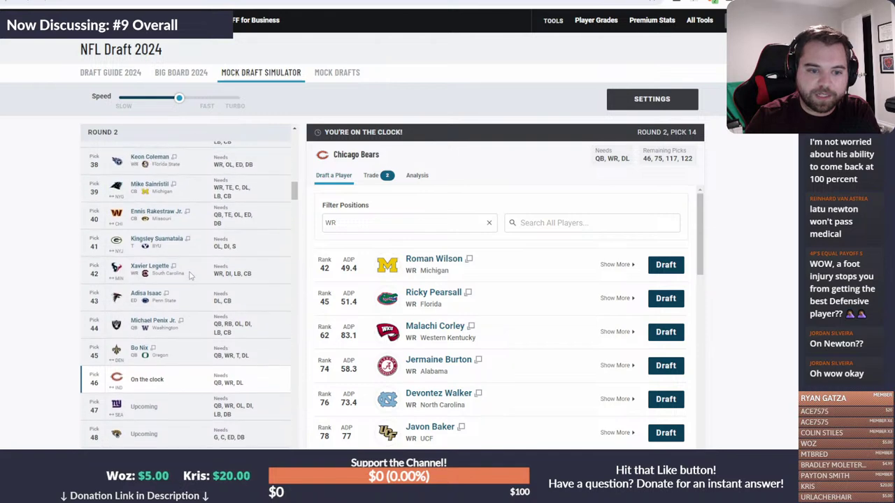
{"action": "scroll", "coordinate": [221, 280], "scroll_direction": "down", "scroll_amount": 3}
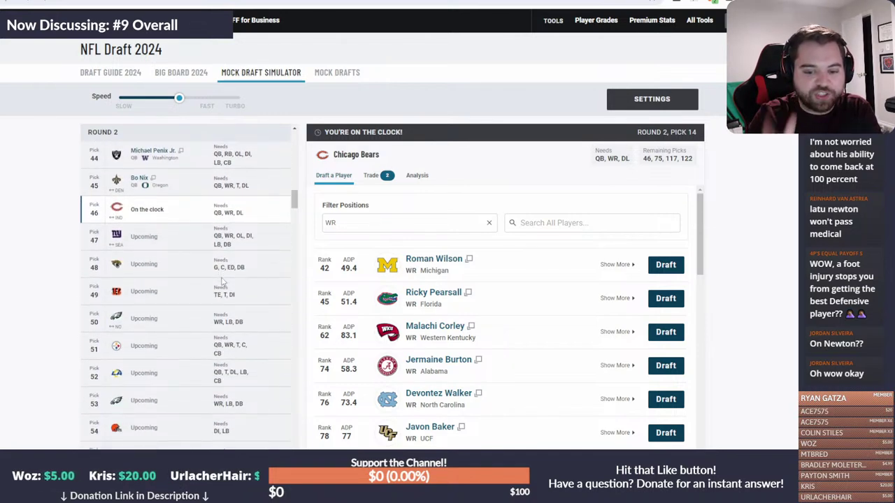
{"action": "scroll", "coordinate": [577, 335], "scroll_direction": "down", "scroll_amount": 3}
{"action": "scroll", "coordinate": [579, 336], "scroll_direction": "up", "scroll_amount": 3}
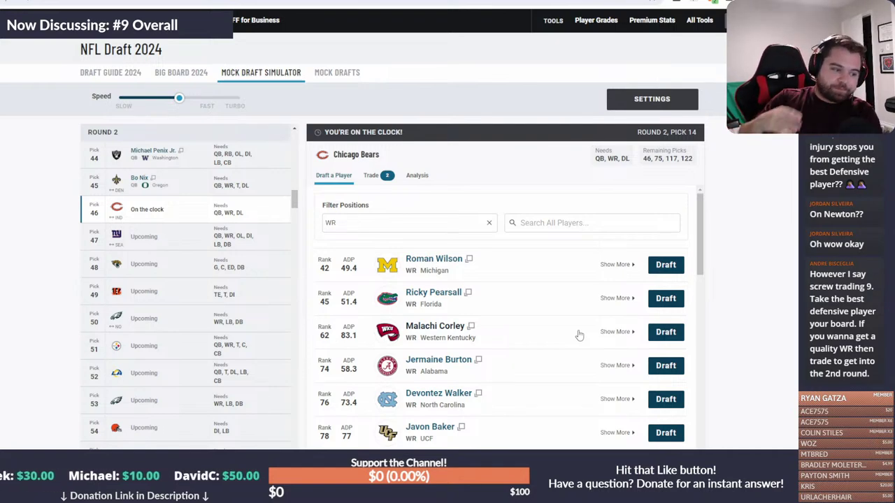
{"action": "scroll", "coordinate": [527, 326], "scroll_direction": "down", "scroll_amount": 3}
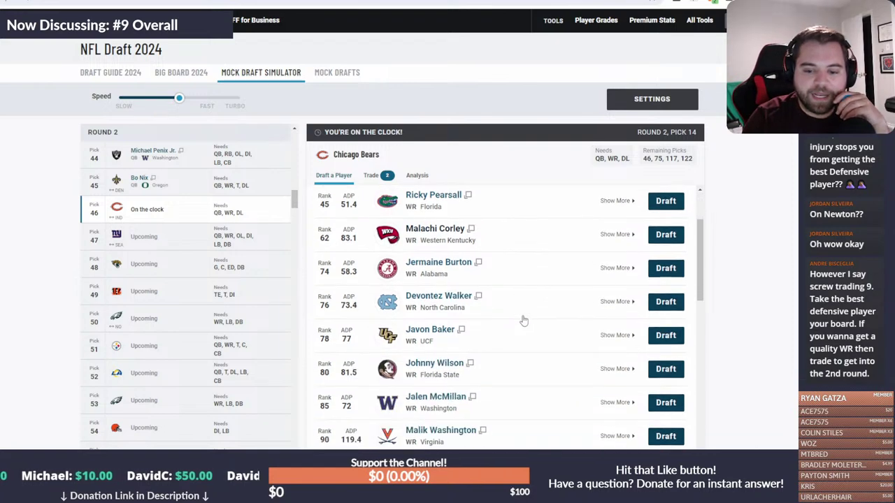
{"action": "scroll", "coordinate": [525, 320], "scroll_direction": "up", "scroll_amount": 3}
{"action": "scroll", "coordinate": [216, 334], "scroll_direction": "up", "scroll_amount": 3}
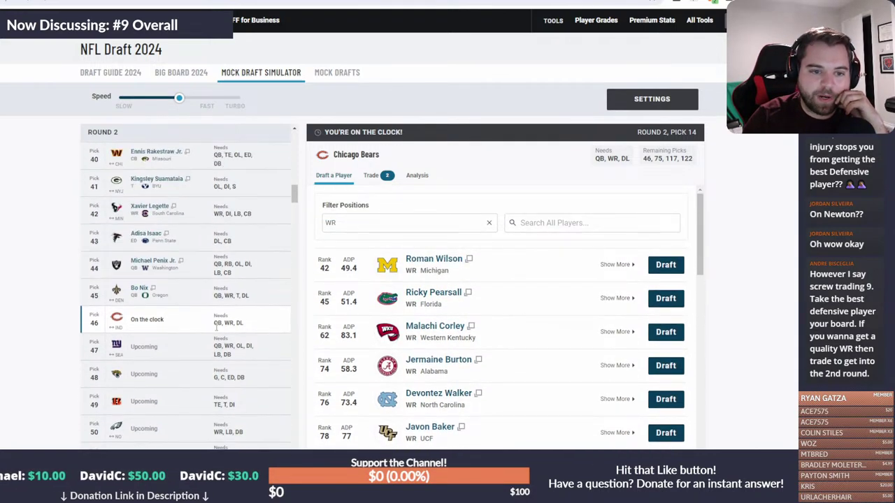
- Examine which wide receivers were taken in late round 1 and early round 2 ahead of pick 46
{"action": "scroll", "coordinate": [216, 334], "scroll_direction": "up", "scroll_amount": 5}
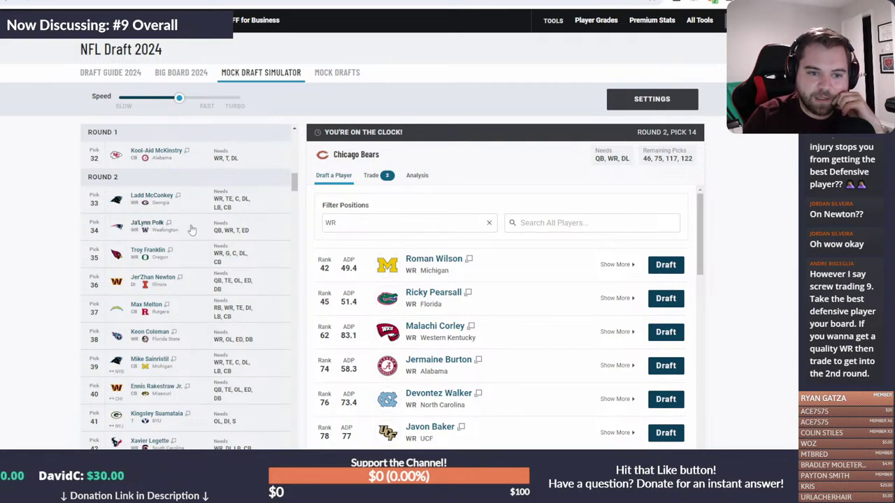
{"action": "scroll", "coordinate": [199, 259], "scroll_direction": "down", "scroll_amount": 1}
{"action": "scroll", "coordinate": [201, 277], "scroll_direction": "down", "scroll_amount": 2}
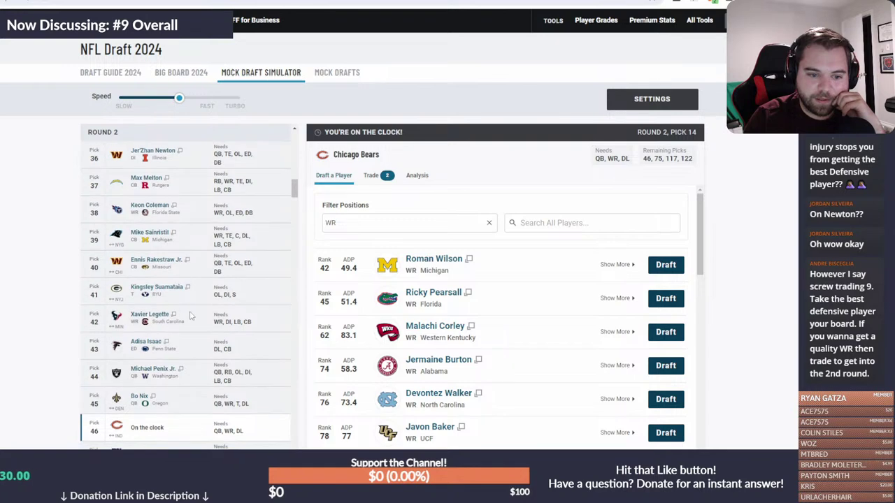
{"action": "scroll", "coordinate": [497, 318], "scroll_direction": "down", "scroll_amount": 5}
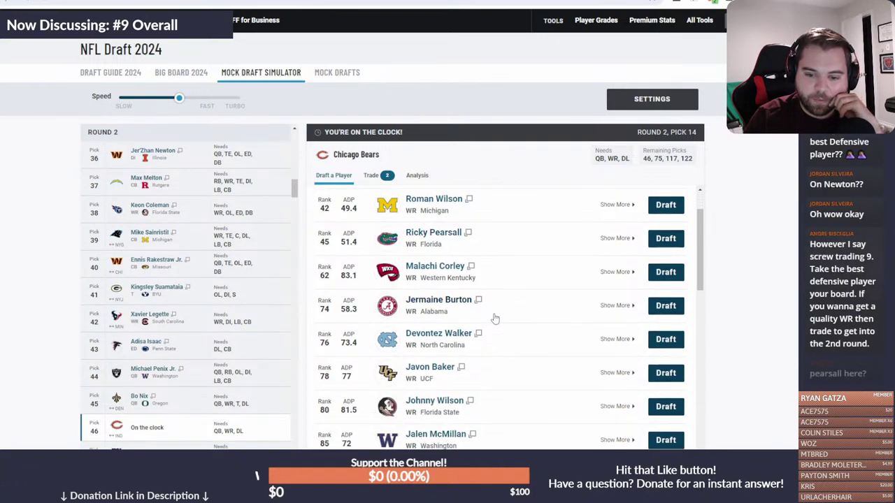
{"action": "scroll", "coordinate": [498, 319], "scroll_direction": "up", "scroll_amount": 5}
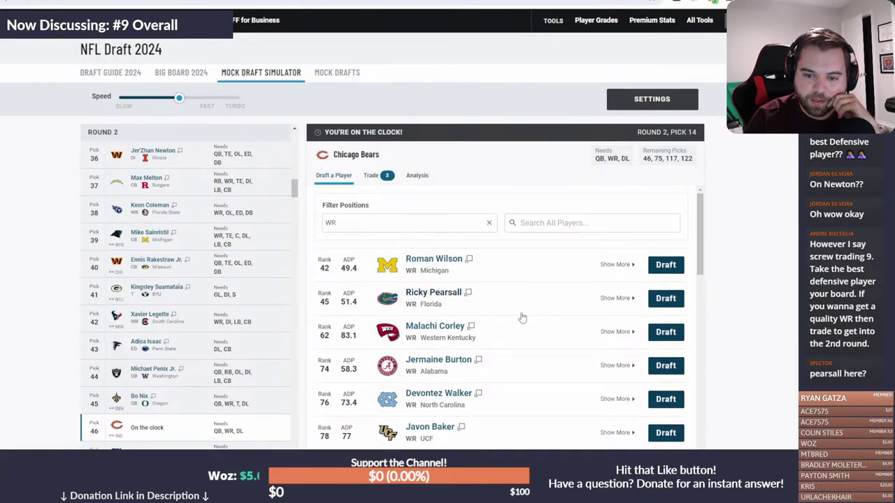
{"action": "scroll", "coordinate": [173, 333], "scroll_direction": "up", "scroll_amount": 5}
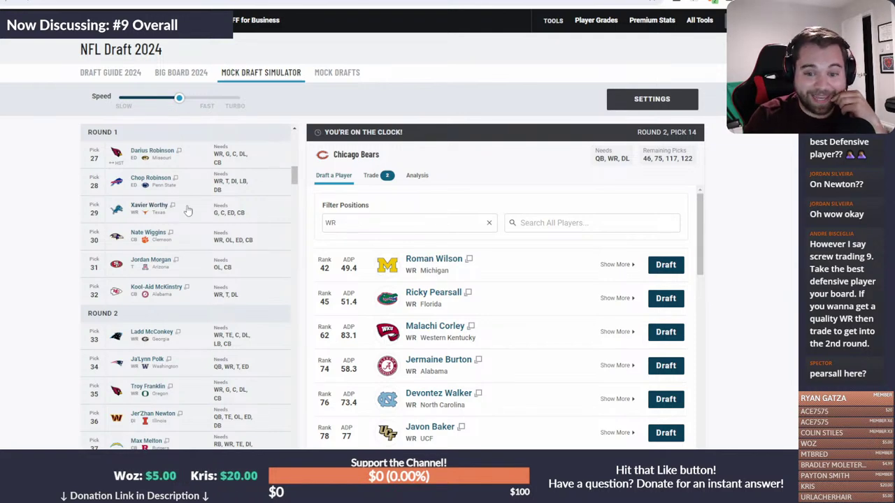
{"action": "scroll", "coordinate": [190, 230], "scroll_direction": "down", "scroll_amount": 5}
{"action": "scroll", "coordinate": [195, 248], "scroll_direction": "up", "scroll_amount": 4}
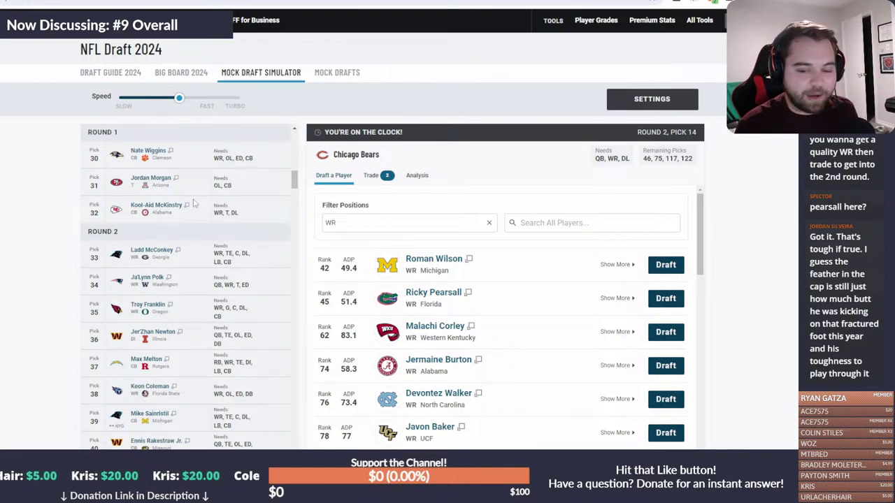
- Circle Xavier Worthy at pick 29, mark the receivers at picks 33 to 35, and clear the markup
{"action": "scroll", "coordinate": [194, 203], "scroll_direction": "up", "scroll_amount": 2}
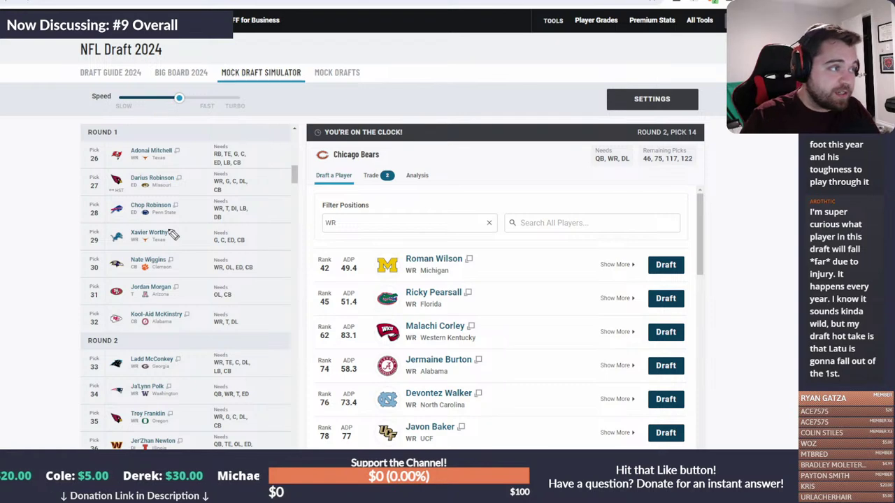
{"action": "left_click_drag", "start_coordinate": [196, 230], "coordinate": [196, 236]}
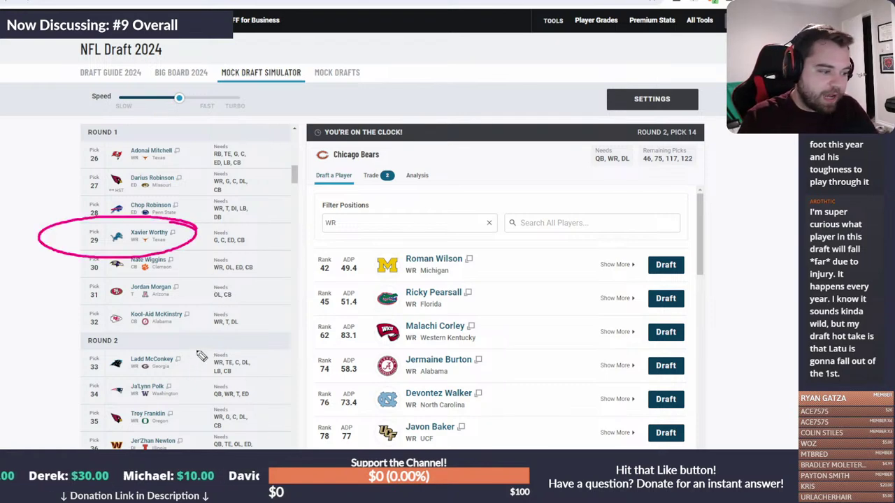
{"action": "mouse_move", "coordinate": [200, 353]}
{"action": "left_mouse_down"}
{"action": "mouse_move", "coordinate": [198, 367]}
{"action": "mouse_move", "coordinate": [66, 393]}
{"action": "mouse_move", "coordinate": [175, 433]}
{"action": "left_mouse_up"}
{"action": "key", "text": "e"}
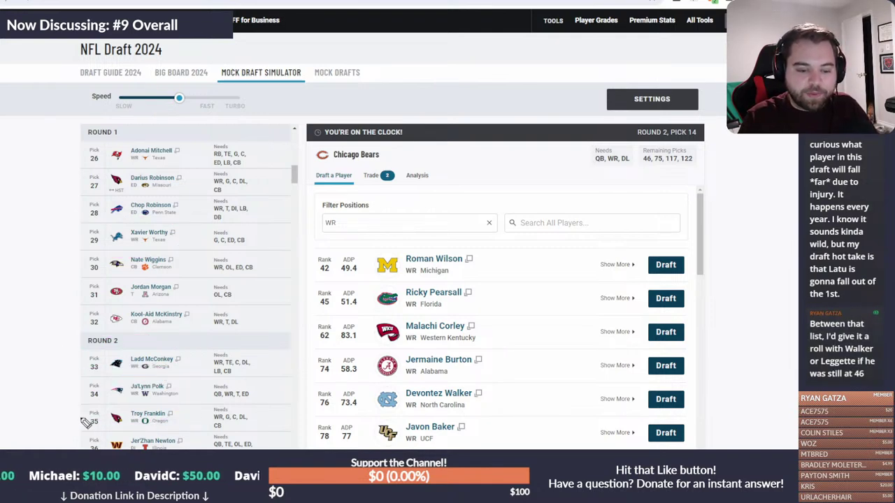
- Mark Troy Franklin at pick 35 and circle Keon Coleman at pick 38 in pink
{"action": "left_click_drag", "start_coordinate": [105, 419], "coordinate": [190, 436]}
{"action": "scroll", "coordinate": [196, 406], "scroll_direction": "down", "scroll_amount": 1}
{"action": "scroll", "coordinate": [196, 400], "scroll_direction": "down", "scroll_amount": 2}
{"action": "mouse_move", "coordinate": [189, 323]}
{"action": "left_mouse_down"}
{"action": "mouse_move", "coordinate": [197, 337]}
{"action": "mouse_move", "coordinate": [181, 357]}
{"action": "left_mouse_up"}
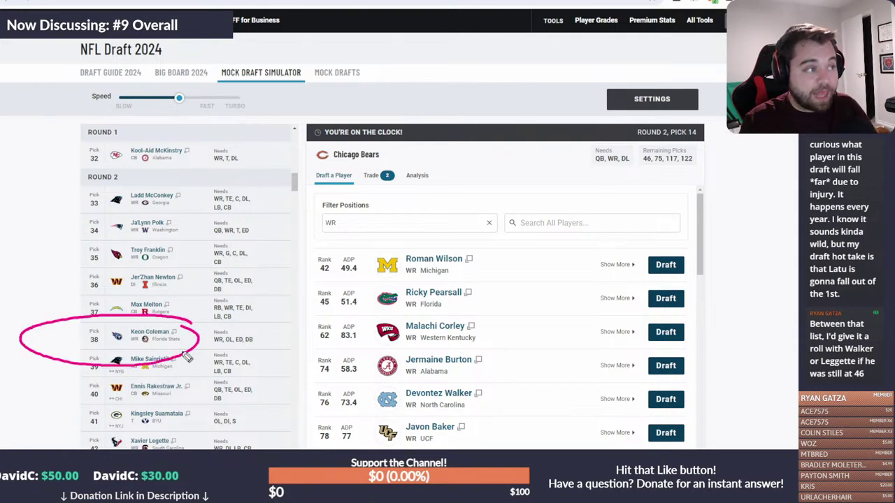
- Examine the remaining wide receivers down to the lower ranks, and the receivers already taken in rounds 1 and 2
{"action": "scroll", "coordinate": [189, 357], "scroll_direction": "down", "scroll_amount": 3}
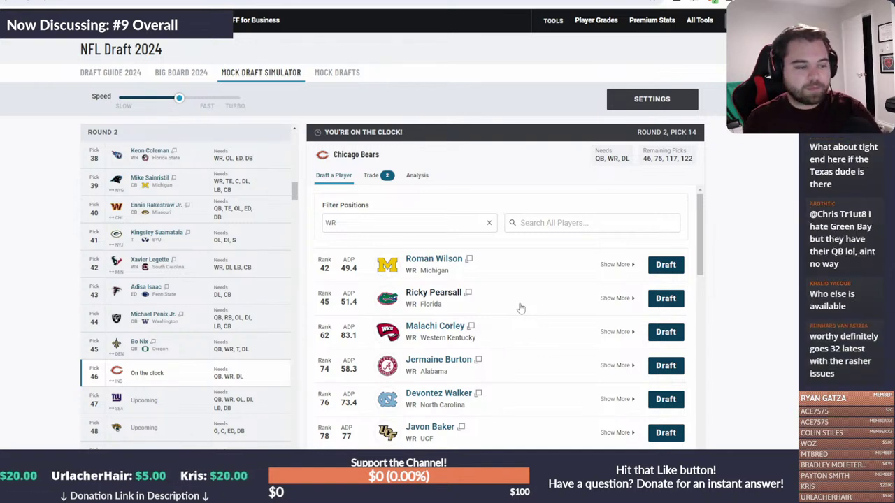
{"action": "scroll", "coordinate": [515, 282], "scroll_direction": "down", "scroll_amount": 1}
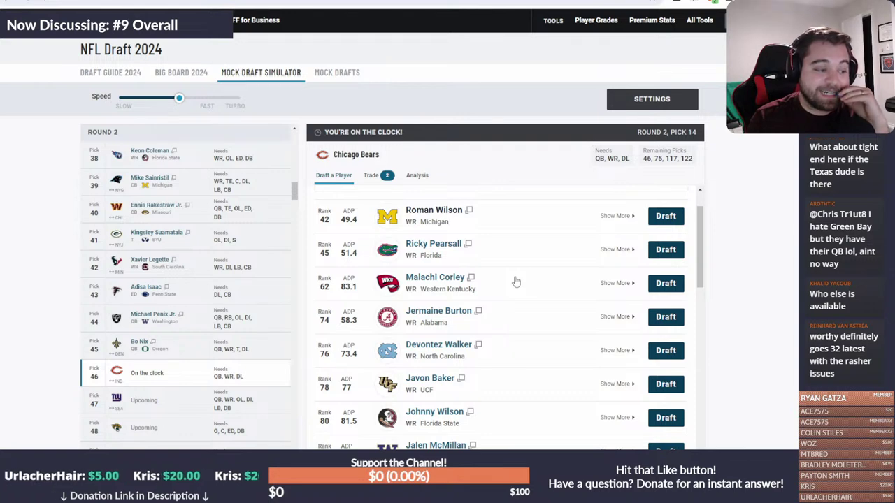
{"action": "scroll", "coordinate": [516, 282], "scroll_direction": "down", "scroll_amount": 1}
{"action": "scroll", "coordinate": [515, 290], "scroll_direction": "up", "scroll_amount": 1}
{"action": "scroll", "coordinate": [515, 298], "scroll_direction": "down", "scroll_amount": 1}
{"action": "scroll", "coordinate": [518, 299], "scroll_direction": "down", "scroll_amount": 4}
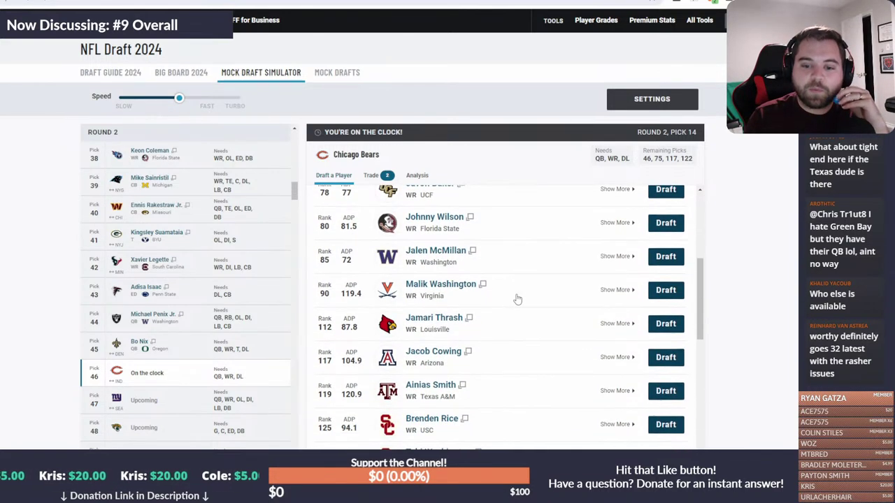
{"action": "scroll", "coordinate": [517, 299], "scroll_direction": "down", "scroll_amount": 2}
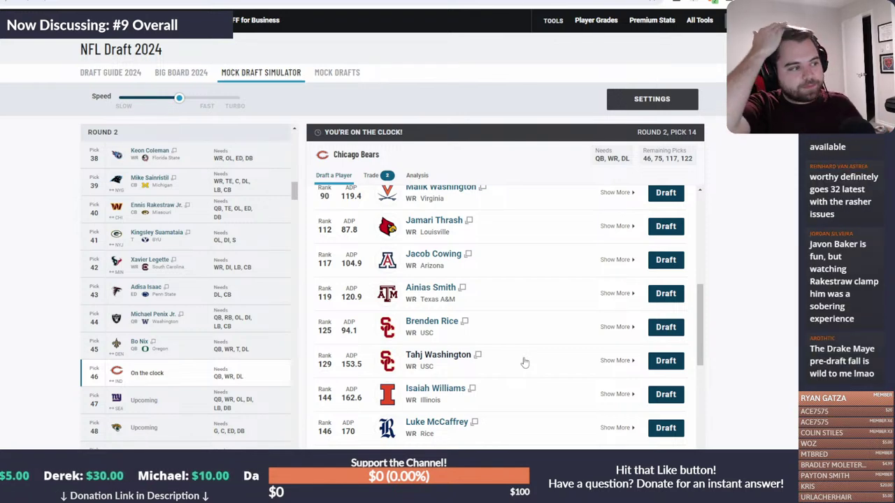
{"action": "scroll", "coordinate": [525, 362], "scroll_direction": "up", "scroll_amount": 5}
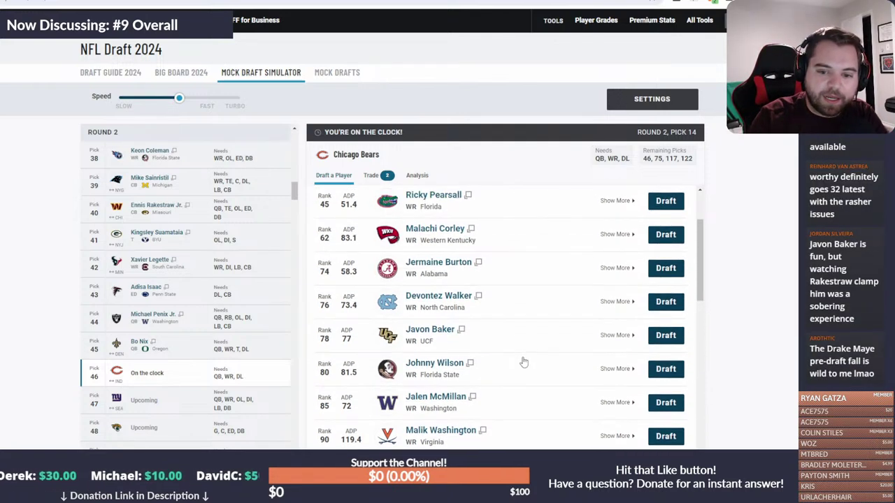
{"action": "scroll", "coordinate": [523, 362], "scroll_direction": "up", "scroll_amount": 2}
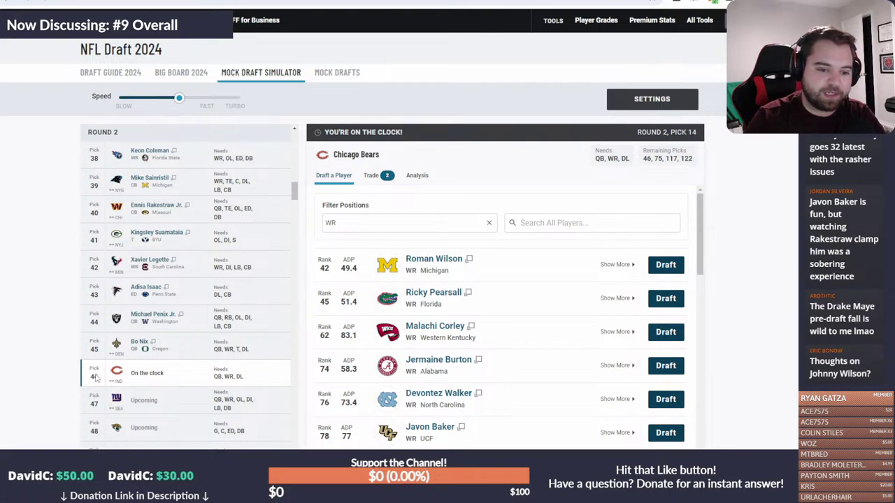
{"action": "scroll", "coordinate": [138, 359], "scroll_direction": "up", "scroll_amount": 5}
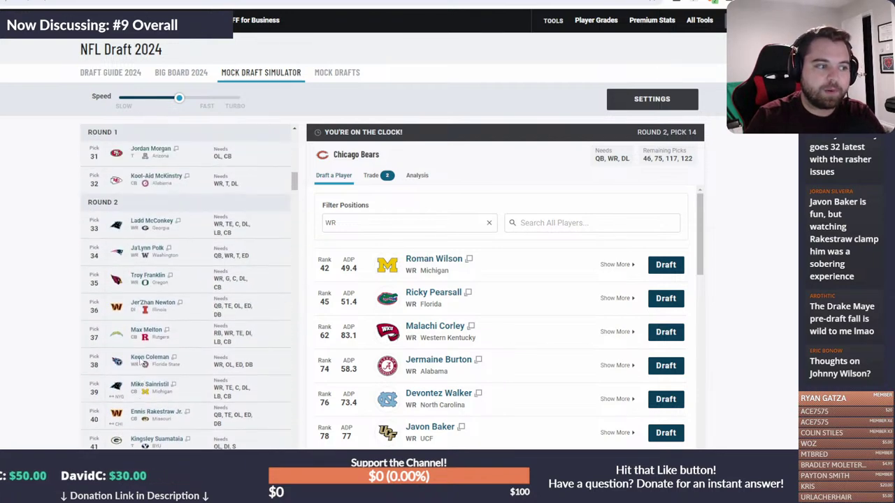
{"action": "scroll", "coordinate": [139, 362], "scroll_direction": "up", "scroll_amount": 10}
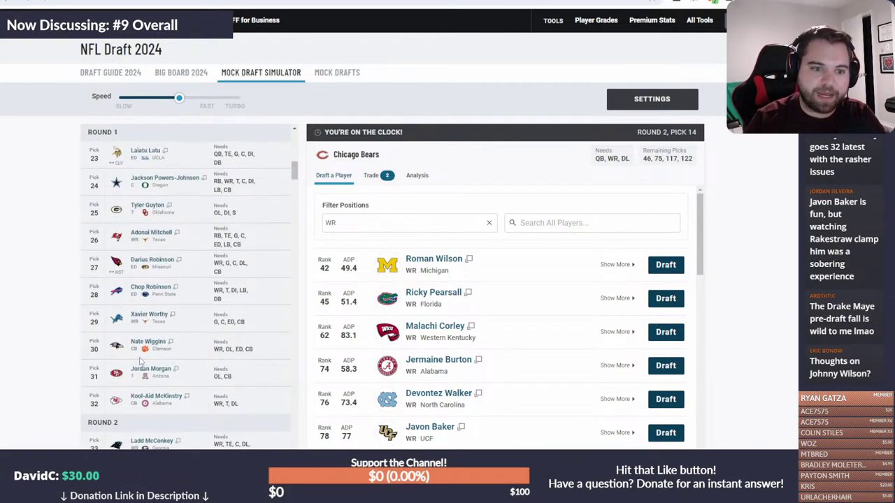
- Circle Byron Murphy II at pick 14 in pink, underline Jared Verse at pick 15, and clear the markup
{"action": "scroll", "coordinate": [139, 361], "scroll_direction": "up", "scroll_amount": 3}
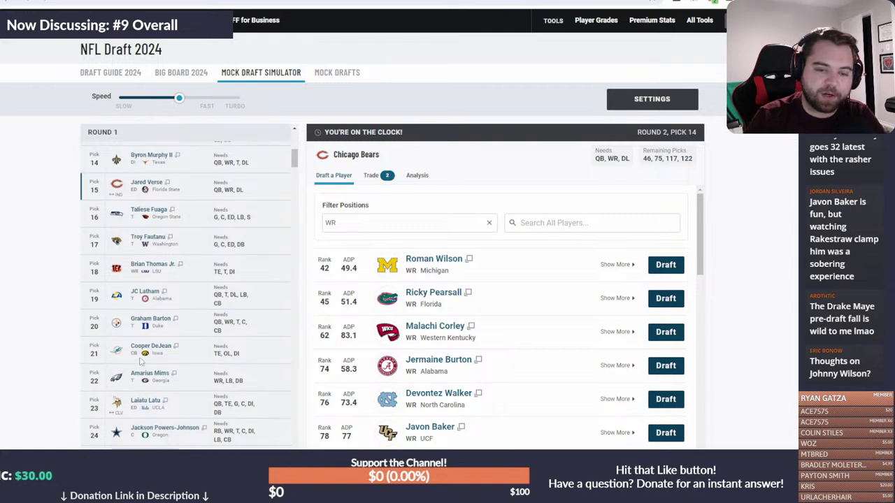
{"action": "scroll", "coordinate": [162, 196], "scroll_direction": "up", "scroll_amount": 2}
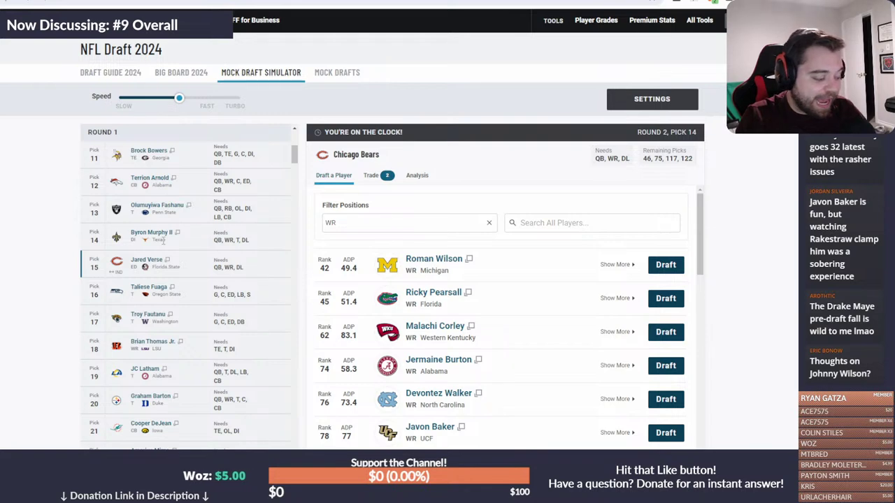
{"action": "mouse_move", "coordinate": [188, 240]}
{"action": "left_mouse_down"}
{"action": "mouse_move", "coordinate": [201, 231]}
{"action": "mouse_move", "coordinate": [125, 245]}
{"action": "mouse_move", "coordinate": [178, 241]}
{"action": "left_mouse_up"}
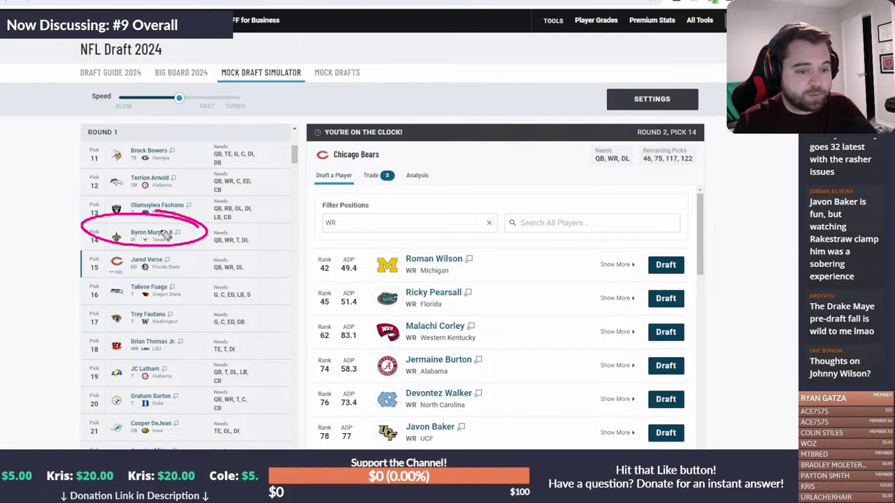
{"action": "left_click_drag", "start_coordinate": [169, 247], "coordinate": [153, 283]}
{"action": "key", "text": "e"}
{"action": "left_click_drag", "start_coordinate": [80, 278], "coordinate": [195, 281]}
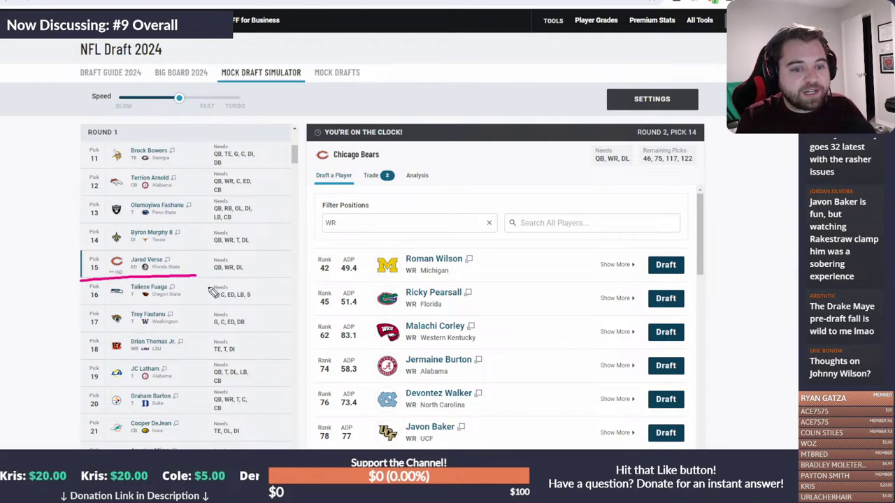
{"action": "key", "text": "e"}
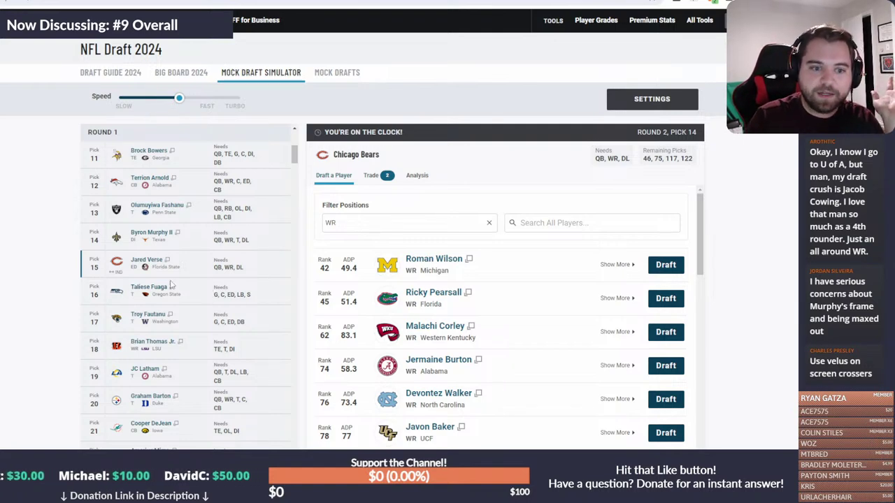
- Review the completed picks from pick 3 through the start of round 2
{"action": "scroll", "coordinate": [105, 292], "scroll_direction": "up", "scroll_amount": 5}
{"action": "scroll", "coordinate": [105, 292], "scroll_direction": "up", "scroll_amount": 2}
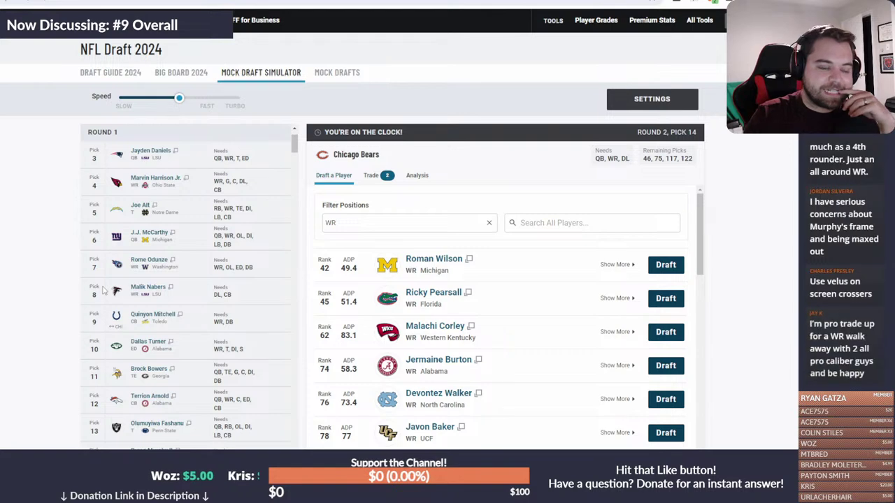
{"action": "scroll", "coordinate": [73, 290], "scroll_direction": "down", "scroll_amount": 1}
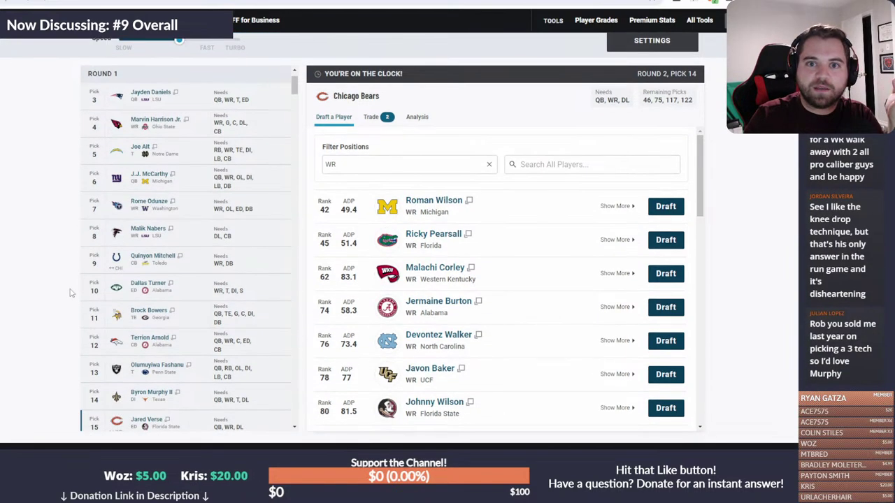
{"action": "scroll", "coordinate": [182, 320], "scroll_direction": "down", "scroll_amount": 3}
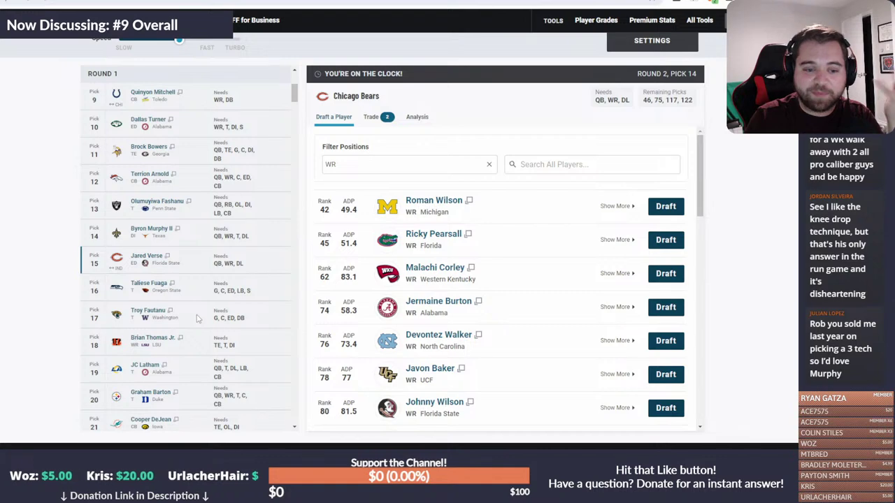
{"action": "scroll", "coordinate": [197, 319], "scroll_direction": "down", "scroll_amount": 4}
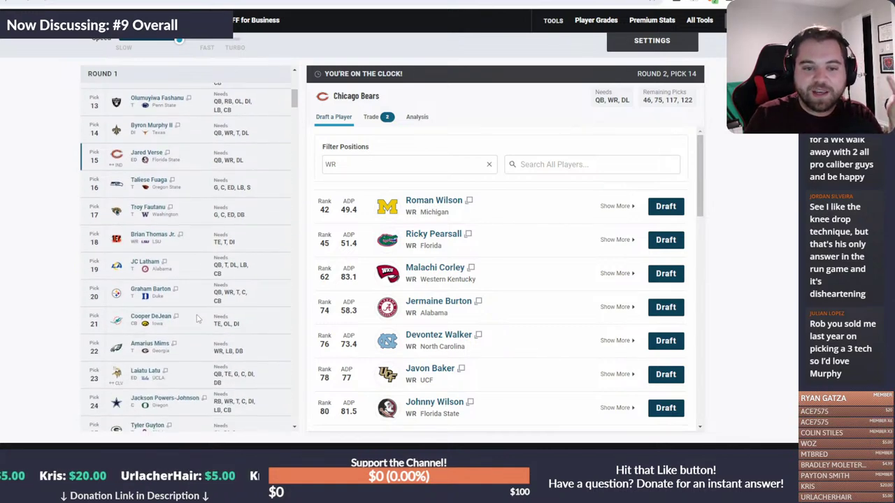
{"action": "scroll", "coordinate": [197, 319], "scroll_direction": "down", "scroll_amount": 3}
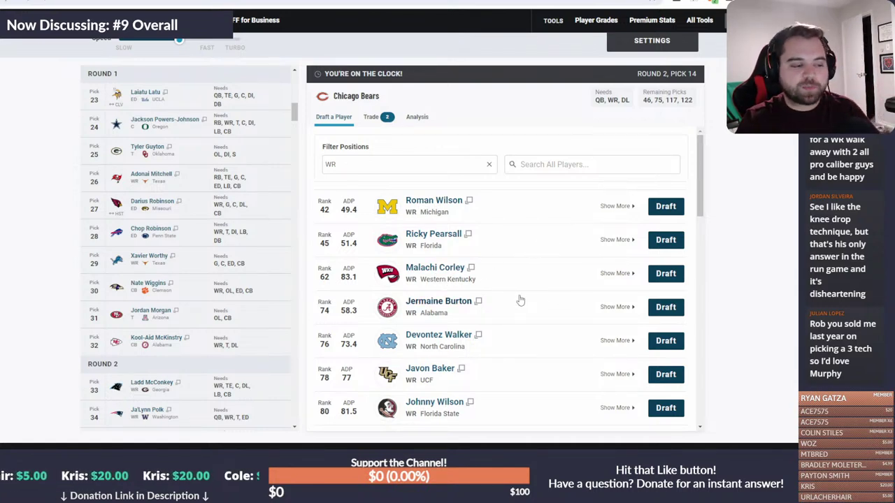
- Outline Jermaine Burton in pink among the available receivers and clear the markup
{"action": "mouse_move", "coordinate": [515, 283]}
{"action": "left_mouse_down"}
{"action": "mouse_move", "coordinate": [420, 283]}
{"action": "mouse_move", "coordinate": [482, 330]}
{"action": "mouse_move", "coordinate": [512, 283]}
{"action": "left_mouse_up"}
{"action": "left_click_drag", "start_coordinate": [348, 289], "coordinate": [518, 335]}
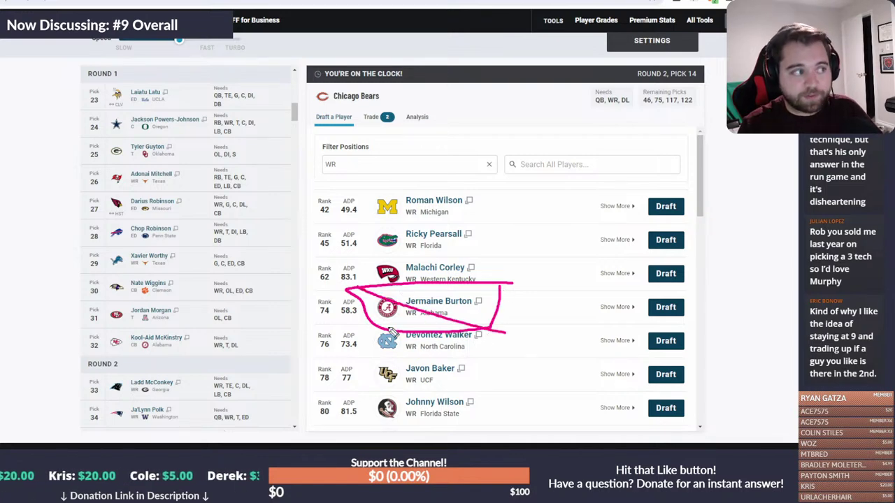
{"action": "key", "text": "e"}
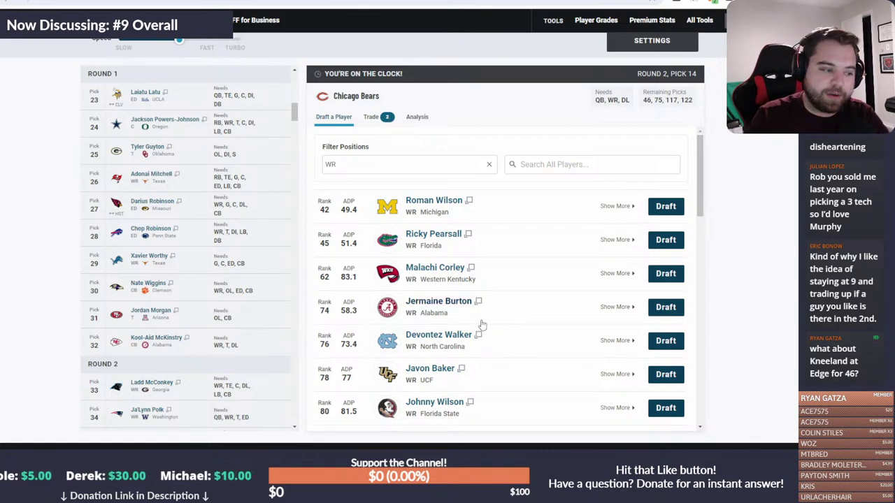
- Recheck the round 1 and round 2 picks and draft wide receiver Roman Wilson at pick 46
{"action": "scroll", "coordinate": [230, 307], "scroll_direction": "up", "scroll_amount": 4}
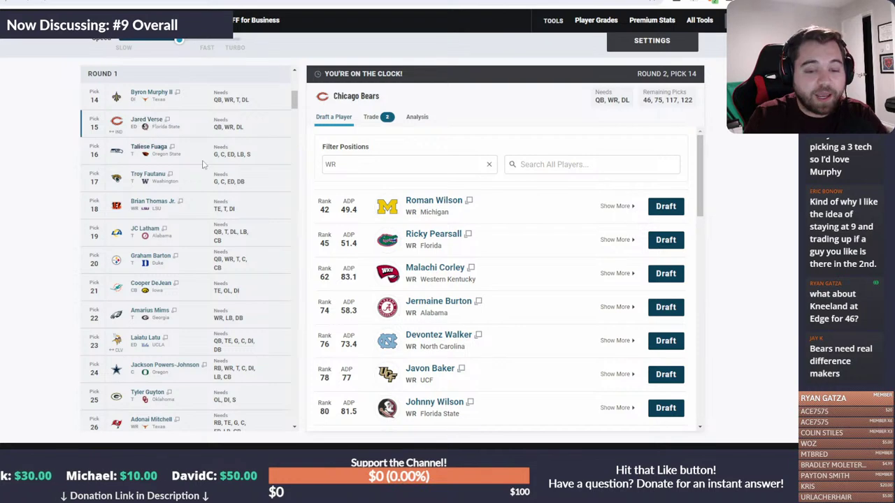
{"action": "scroll", "coordinate": [175, 315], "scroll_direction": "down", "scroll_amount": 4}
{"action": "scroll", "coordinate": [174, 314], "scroll_direction": "down", "scroll_amount": 5}
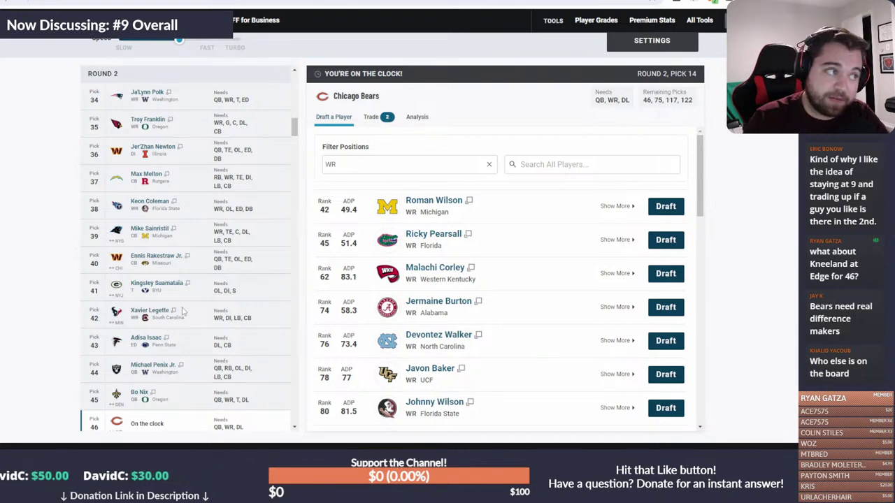
{"action": "scroll", "coordinate": [182, 311], "scroll_direction": "up", "scroll_amount": 8}
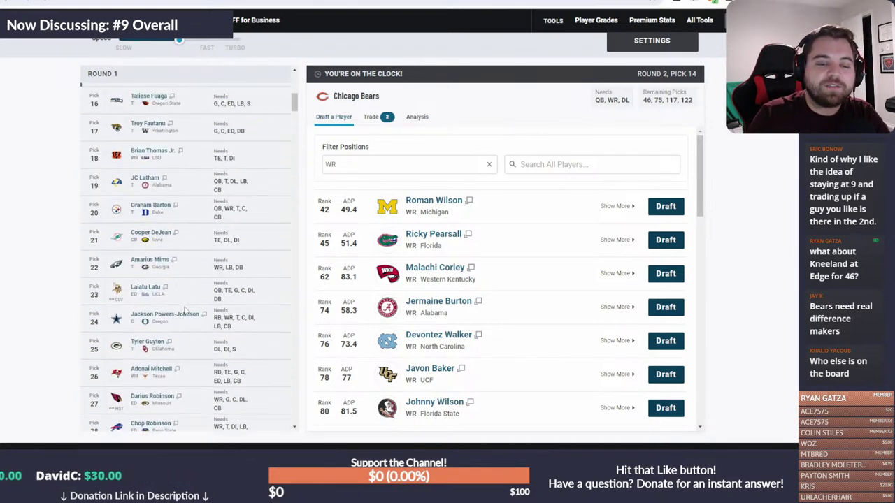
{"action": "scroll", "coordinate": [185, 311], "scroll_direction": "up", "scroll_amount": 2}
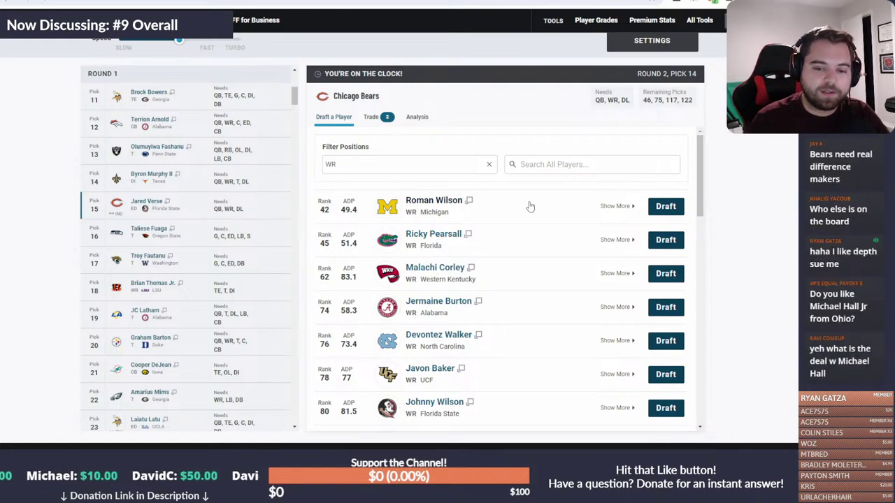
{"action": "left_click", "coordinate": [657, 211]}
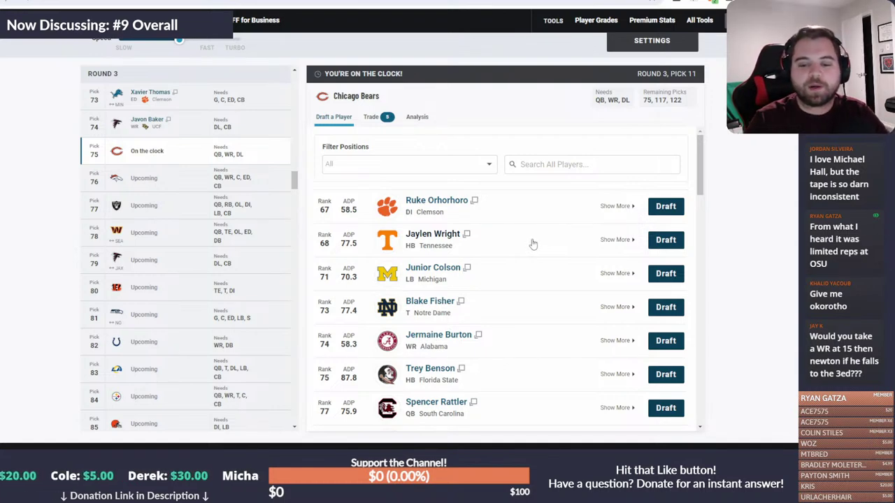
- Check the players available at pick 75, including the interior offensive linemen (IOL), and reset the position filter to all
{"action": "scroll", "coordinate": [540, 245], "scroll_direction": "down", "scroll_amount": 3}
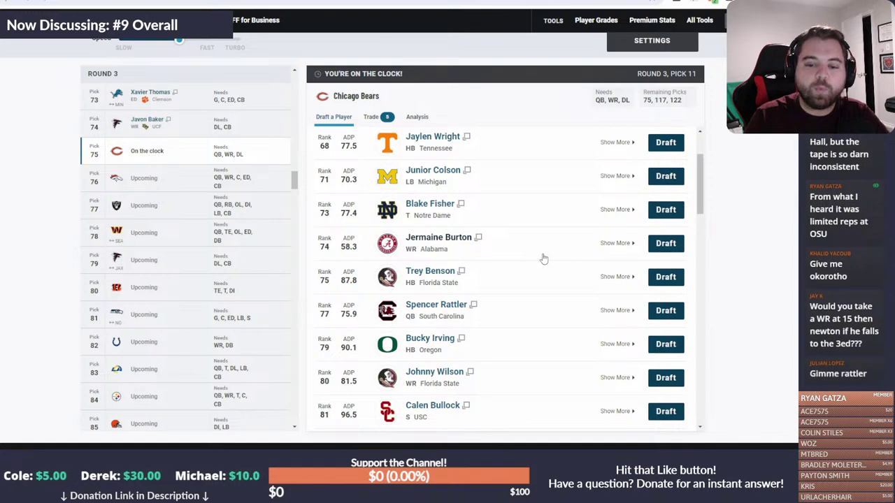
{"action": "scroll", "coordinate": [543, 258], "scroll_direction": "up", "scroll_amount": 3}
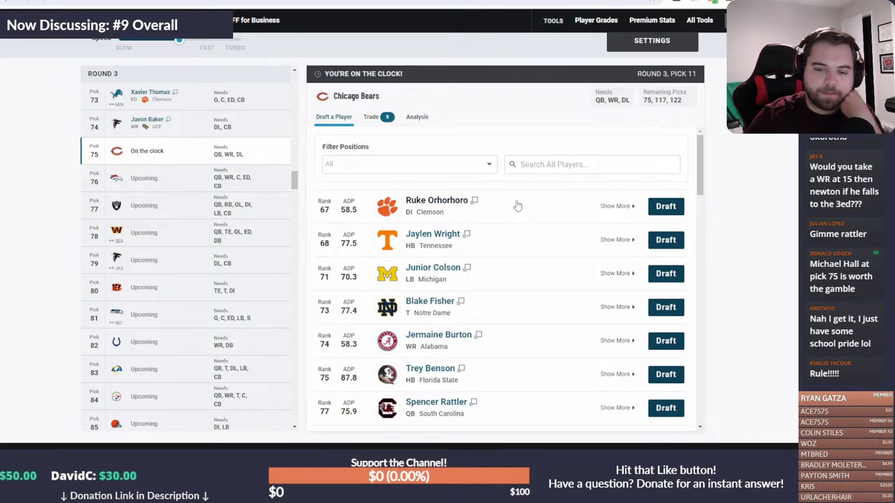
{"action": "left_click", "coordinate": [370, 165]}
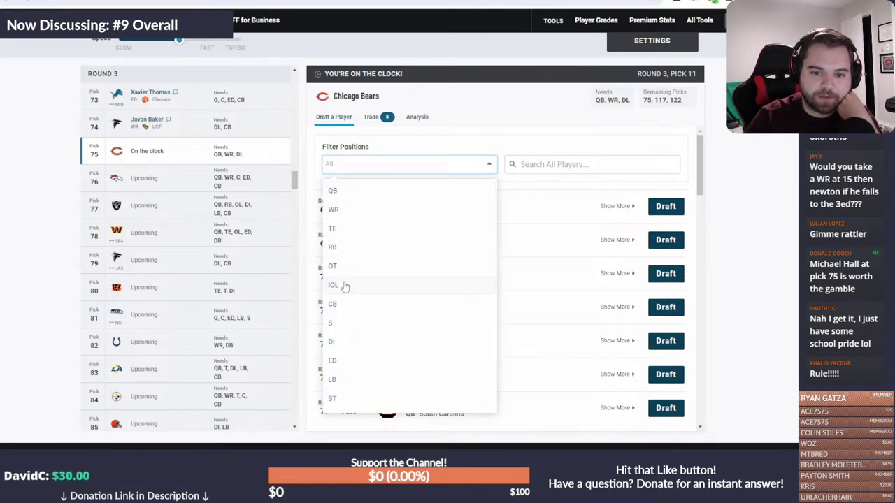
{"action": "left_click", "coordinate": [344, 286]}
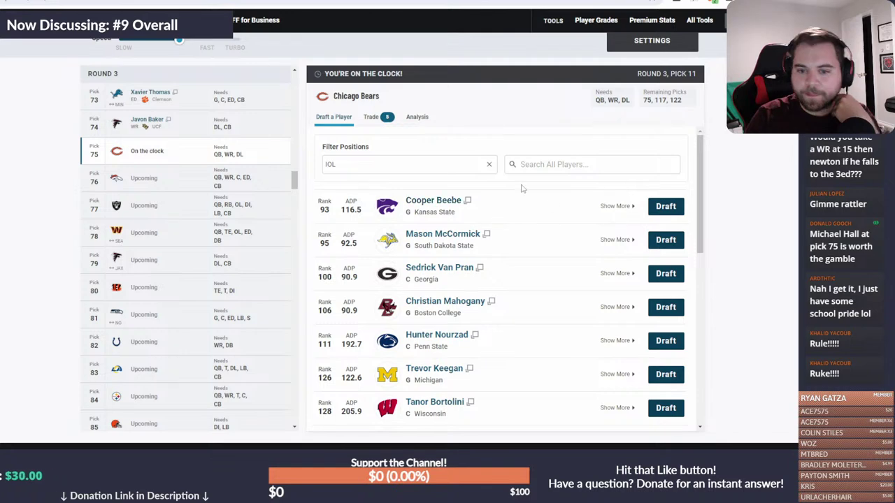
{"action": "left_click", "coordinate": [425, 168]}
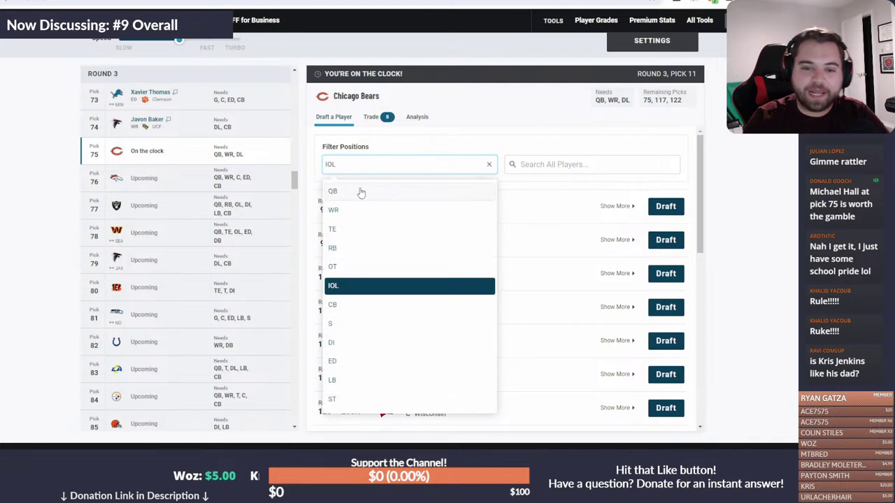
{"action": "left_click", "coordinate": [492, 172]}
{"action": "left_click", "coordinate": [493, 173]}
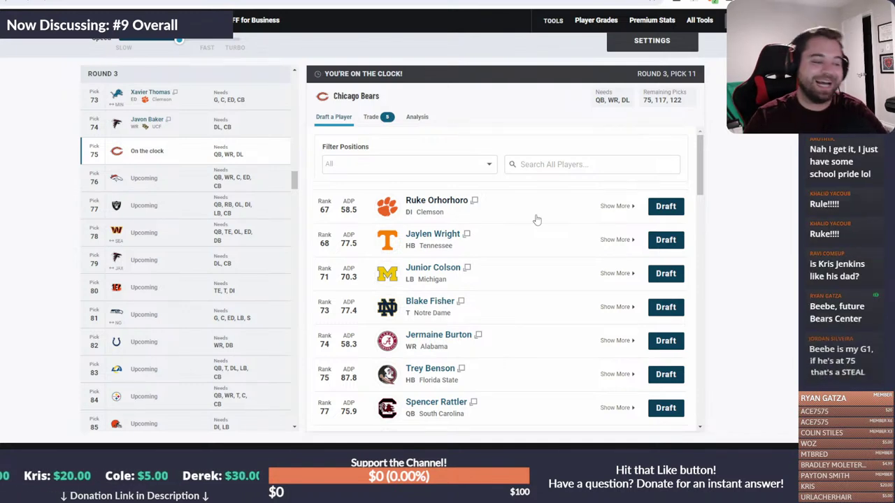
- Filter the available players to IOL and draft guard Cooper Beebe at pick 75
{"action": "left_click", "coordinate": [366, 168]}
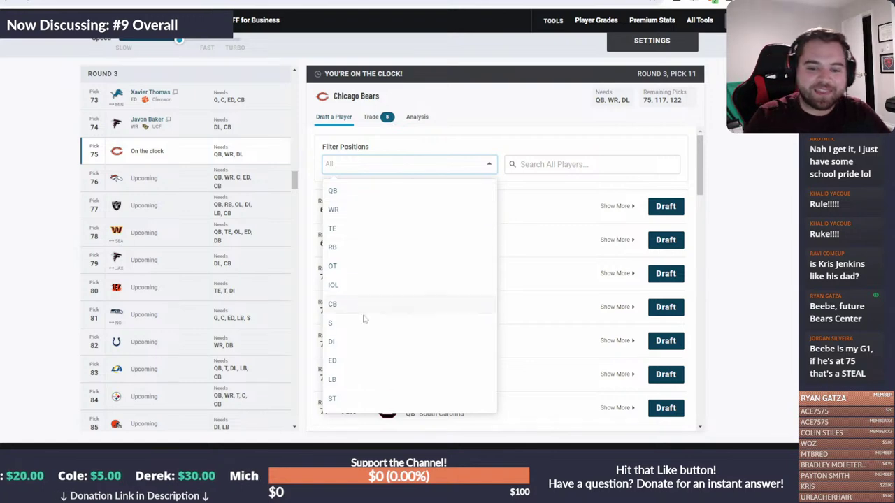
{"action": "left_click", "coordinate": [348, 290]}
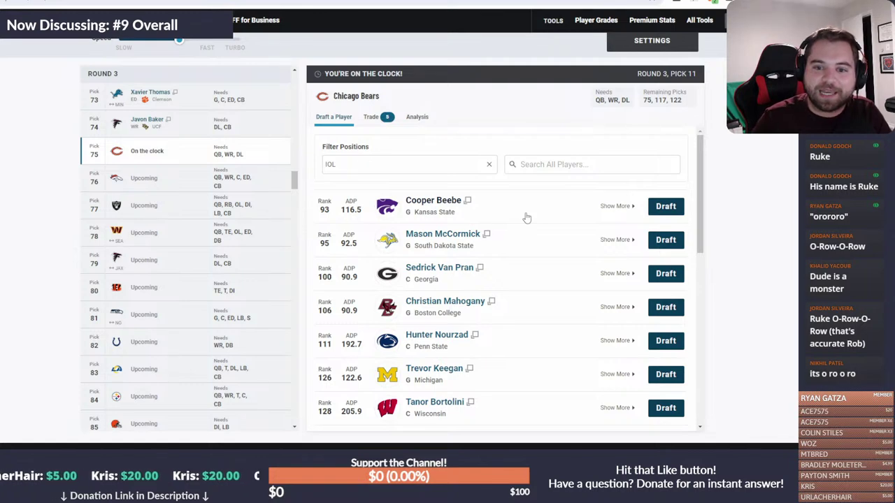
{"action": "left_click", "coordinate": [656, 209]}
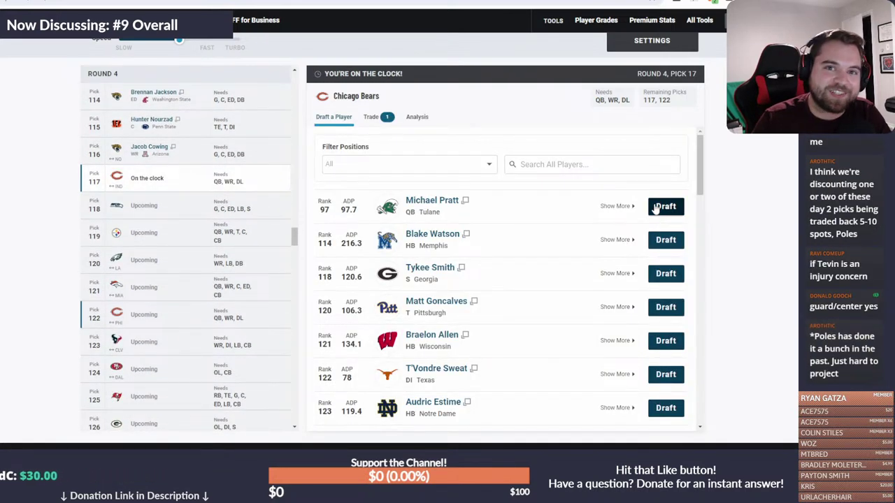
- Examine the best players of all positions still available for pick 117
{"action": "scroll", "coordinate": [535, 249], "scroll_direction": "down", "scroll_amount": 1}
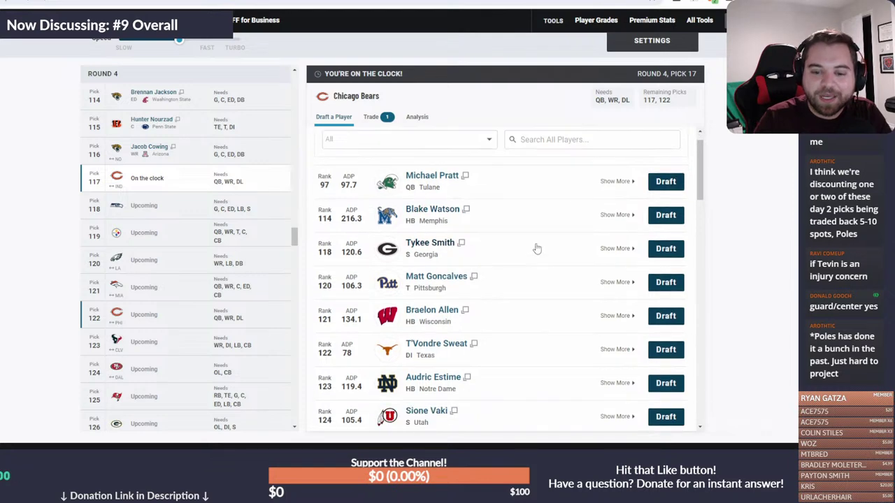
{"action": "scroll", "coordinate": [535, 245], "scroll_direction": "down", "scroll_amount": 2}
{"action": "scroll", "coordinate": [535, 243], "scroll_direction": "up", "scroll_amount": 3}
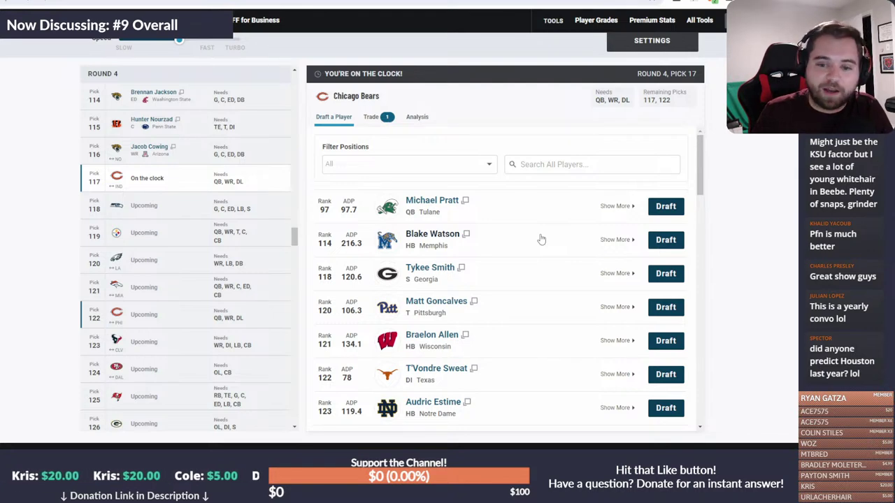
{"action": "scroll", "coordinate": [531, 252], "scroll_direction": "down", "scroll_amount": 2}
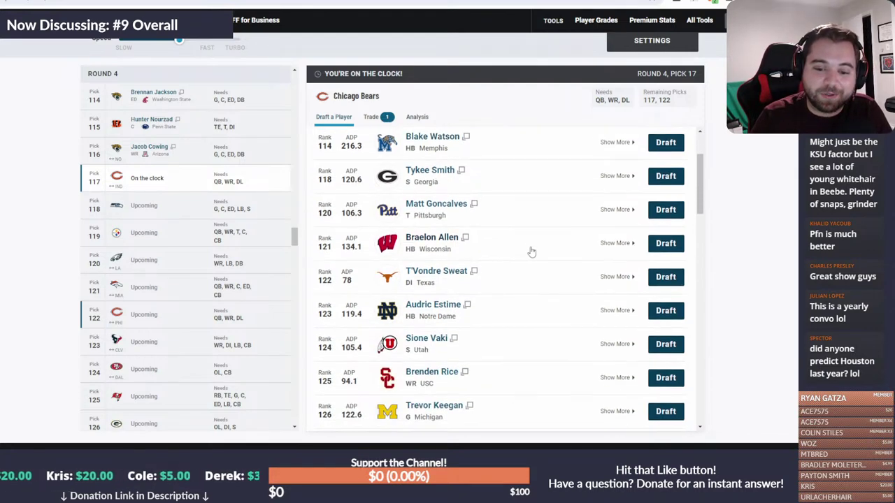
{"action": "scroll", "coordinate": [531, 252], "scroll_direction": "down", "scroll_amount": 3}
{"action": "scroll", "coordinate": [530, 252], "scroll_direction": "down", "scroll_amount": 2}
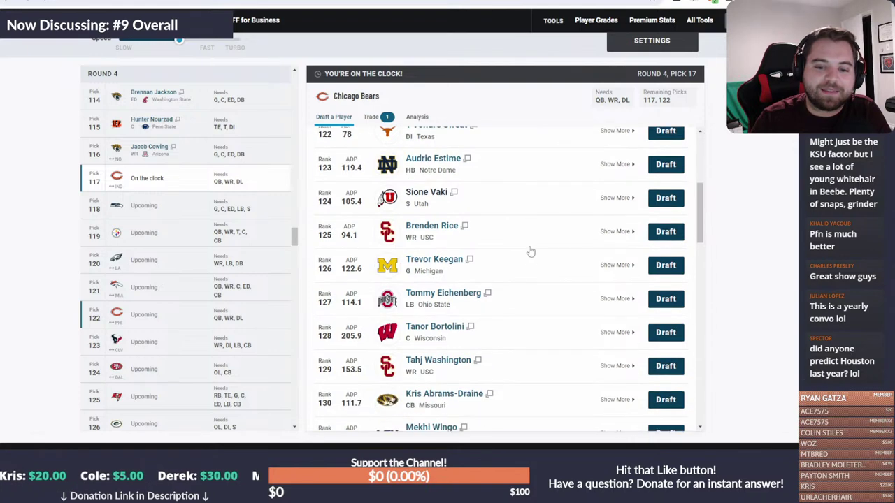
{"action": "scroll", "coordinate": [530, 252], "scroll_direction": "down", "scroll_amount": 2}
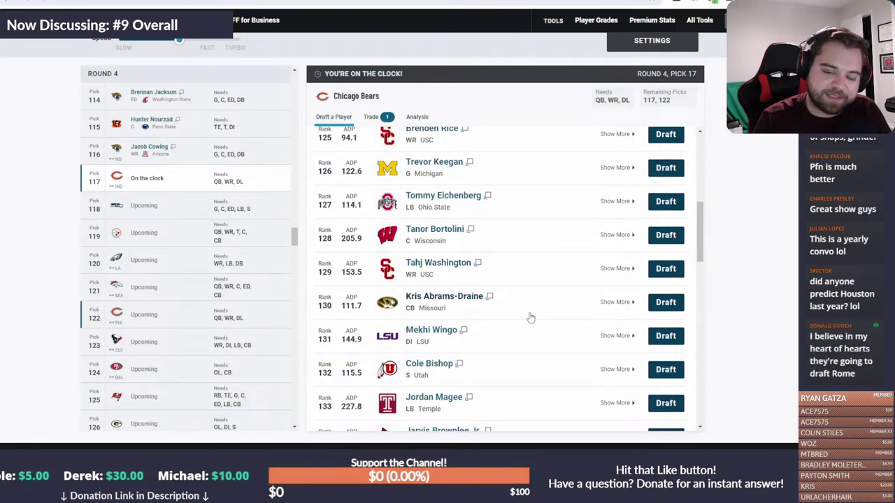
{"action": "scroll", "coordinate": [531, 316], "scroll_direction": "down", "scroll_amount": 3}
{"action": "scroll", "coordinate": [529, 315], "scroll_direction": "down", "scroll_amount": 2}
{"action": "scroll", "coordinate": [529, 316], "scroll_direction": "up", "scroll_amount": 10}
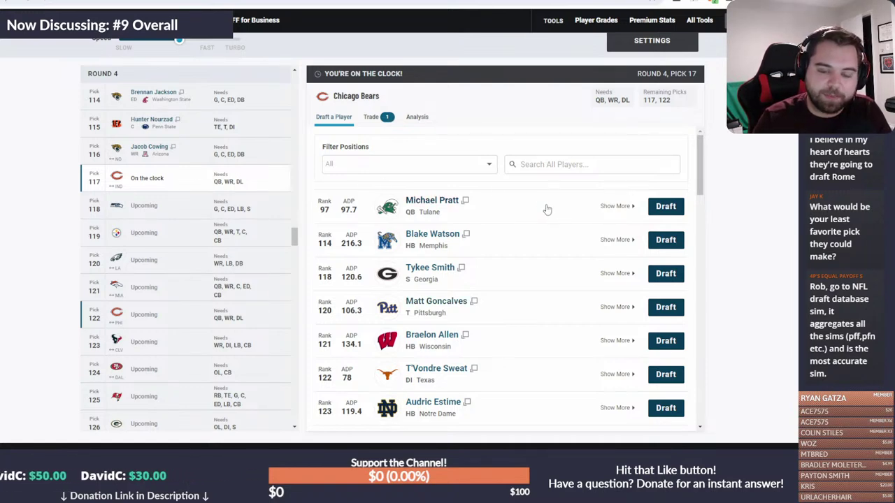
- Filter the players available at pick 117 to safeties (S)
{"action": "scroll", "coordinate": [547, 210], "scroll_direction": "down", "scroll_amount": 3}
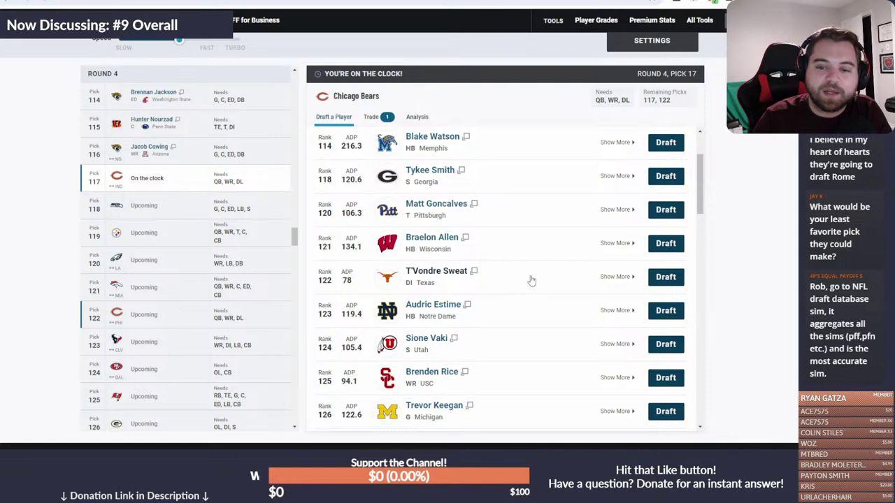
{"action": "scroll", "coordinate": [531, 280], "scroll_direction": "up", "scroll_amount": 3}
{"action": "left_click", "coordinate": [406, 165]}
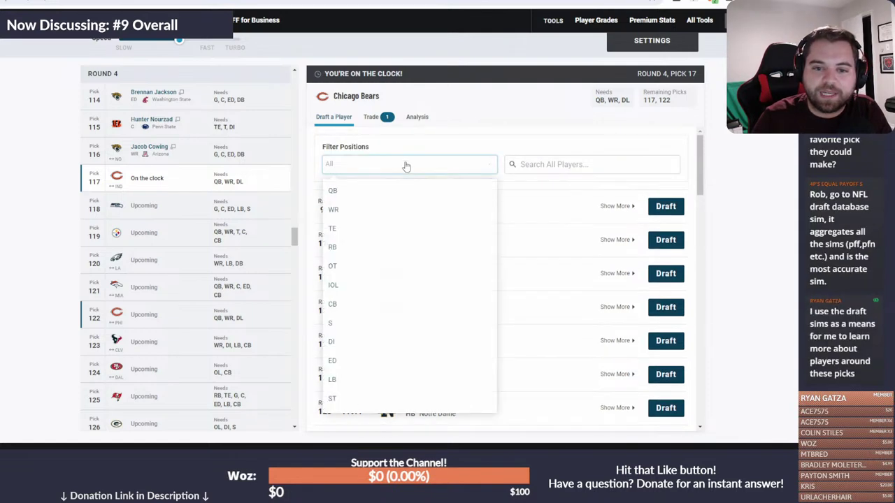
{"action": "left_click", "coordinate": [340, 325]}
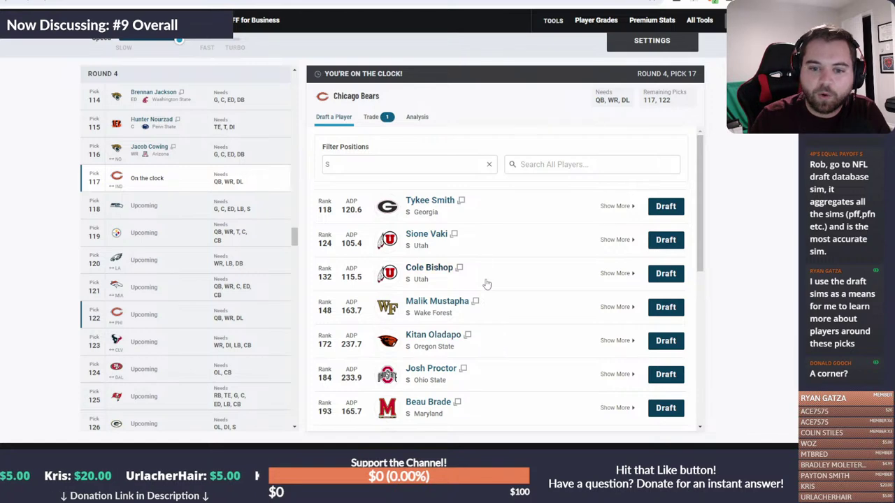
- Review the safeties available at pick 117 and add cornerbacks (CB) to the position filter
{"action": "scroll", "coordinate": [481, 345], "scroll_direction": "down", "scroll_amount": 2}
{"action": "scroll", "coordinate": [485, 355], "scroll_direction": "up", "scroll_amount": 1}
{"action": "scroll", "coordinate": [484, 355], "scroll_direction": "up", "scroll_amount": 1}
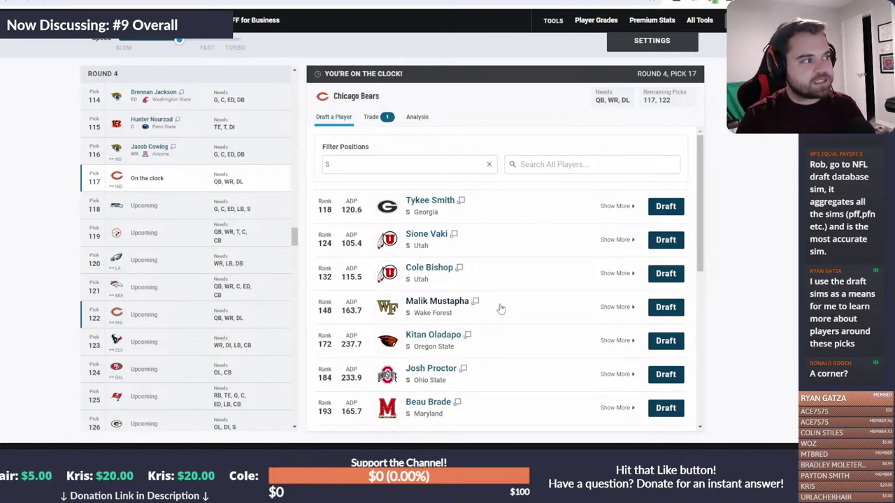
{"action": "left_click", "coordinate": [414, 166]}
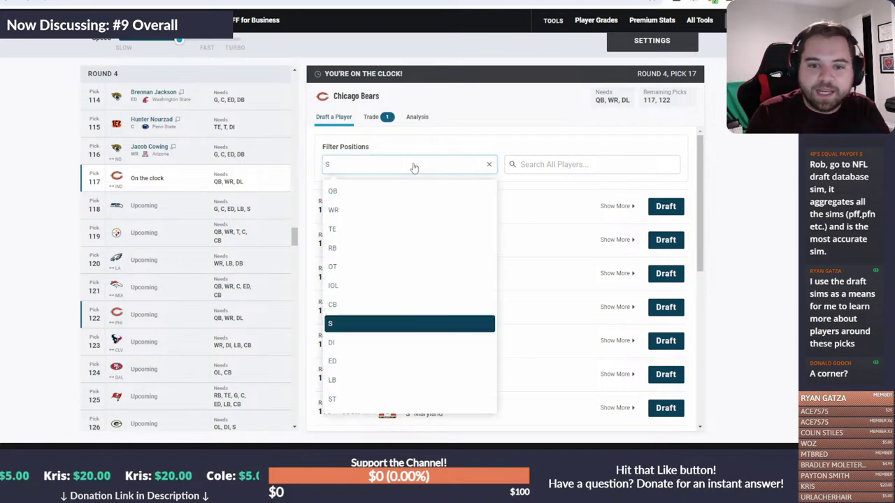
{"action": "left_click", "coordinate": [369, 308]}
- Examine the combined list of cornerbacks and safeties available at pick 117
{"action": "scroll", "coordinate": [585, 264], "scroll_direction": "down", "scroll_amount": 3}
{"action": "scroll", "coordinate": [587, 264], "scroll_direction": "down", "scroll_amount": 7}
{"action": "scroll", "coordinate": [587, 262], "scroll_direction": "down", "scroll_amount": 8}
{"action": "scroll", "coordinate": [587, 263], "scroll_direction": "down", "scroll_amount": 3}
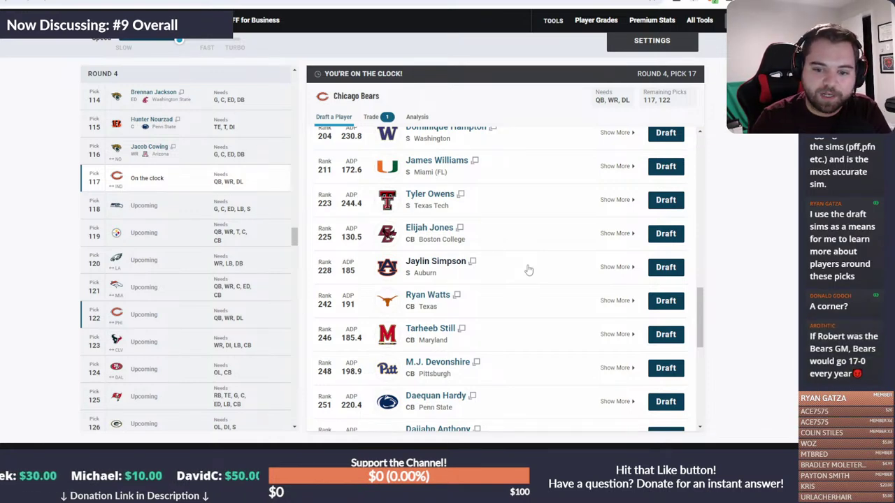
{"action": "scroll", "coordinate": [529, 270], "scroll_direction": "up", "scroll_amount": 15}
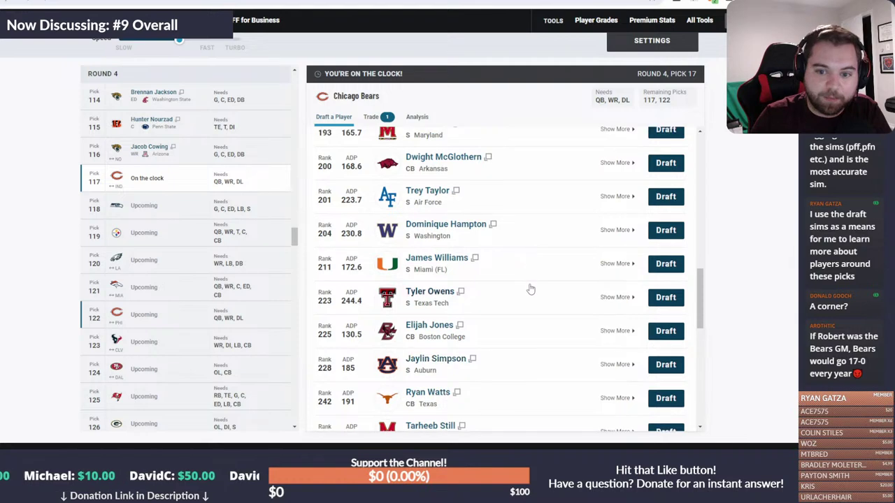
{"action": "scroll", "coordinate": [532, 289], "scroll_direction": "up", "scroll_amount": 3}
{"action": "scroll", "coordinate": [532, 288], "scroll_direction": "down", "scroll_amount": 7}
{"action": "scroll", "coordinate": [530, 286], "scroll_direction": "down", "scroll_amount": 2}
{"action": "scroll", "coordinate": [530, 285], "scroll_direction": "up", "scroll_amount": 10}
{"action": "scroll", "coordinate": [530, 285], "scroll_direction": "down", "scroll_amount": 5}
{"action": "scroll", "coordinate": [531, 285], "scroll_direction": "down", "scroll_amount": 3}
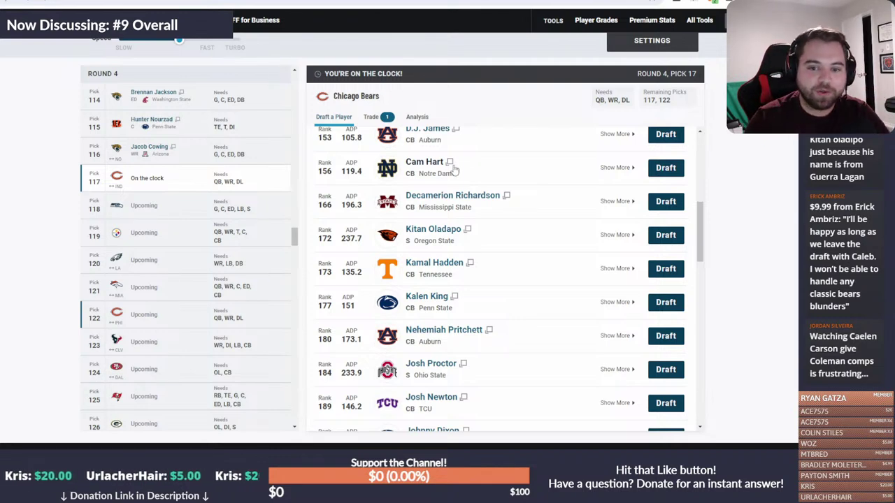
{"action": "scroll", "coordinate": [482, 231], "scroll_direction": "up", "scroll_amount": 5}
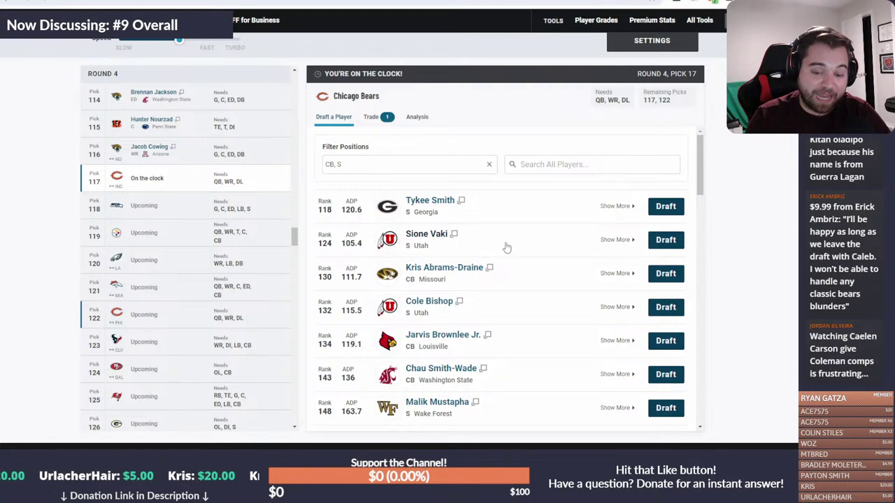
{"action": "scroll", "coordinate": [504, 253], "scroll_direction": "down", "scroll_amount": 4}
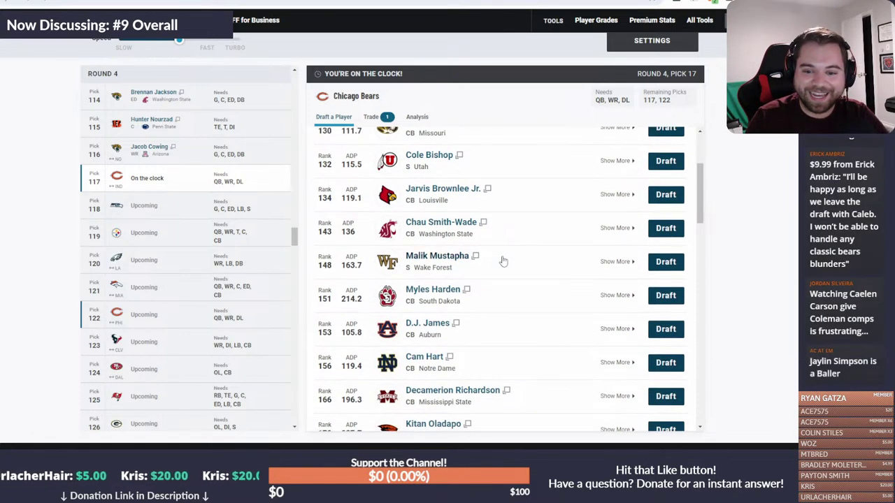
{"action": "scroll", "coordinate": [502, 260], "scroll_direction": "down", "scroll_amount": 3}
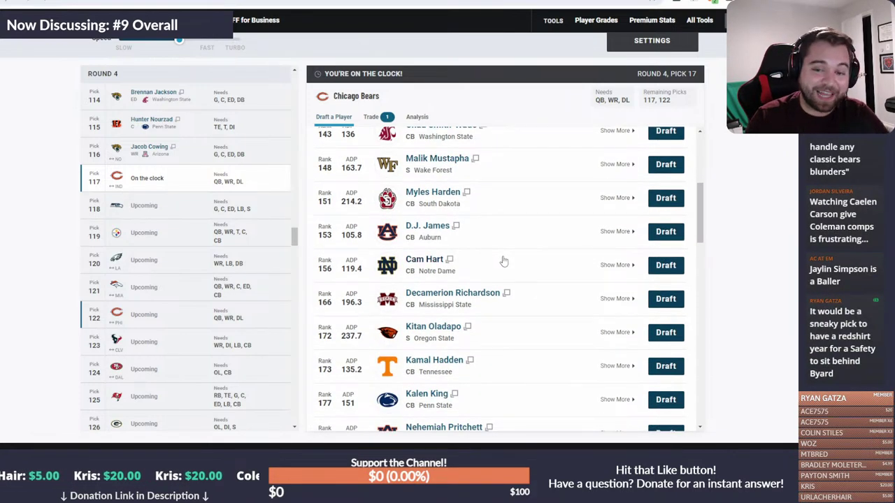
{"action": "scroll", "coordinate": [502, 261], "scroll_direction": "up", "scroll_amount": 6}
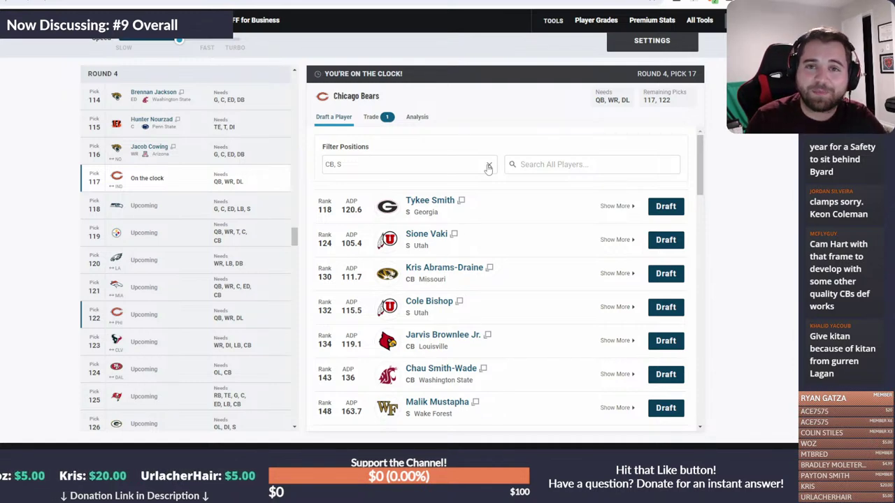
{"action": "scroll", "coordinate": [520, 302], "scroll_direction": "down", "scroll_amount": 1}
{"action": "scroll", "coordinate": [519, 301], "scroll_direction": "up", "scroll_amount": 1}
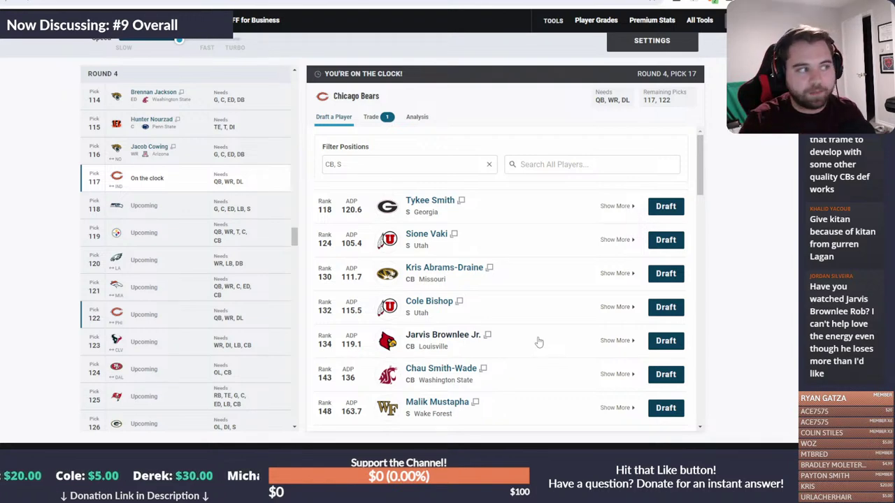
{"action": "scroll", "coordinate": [538, 339], "scroll_direction": "down", "scroll_amount": 1}
{"action": "scroll", "coordinate": [539, 330], "scroll_direction": "up", "scroll_amount": 1}
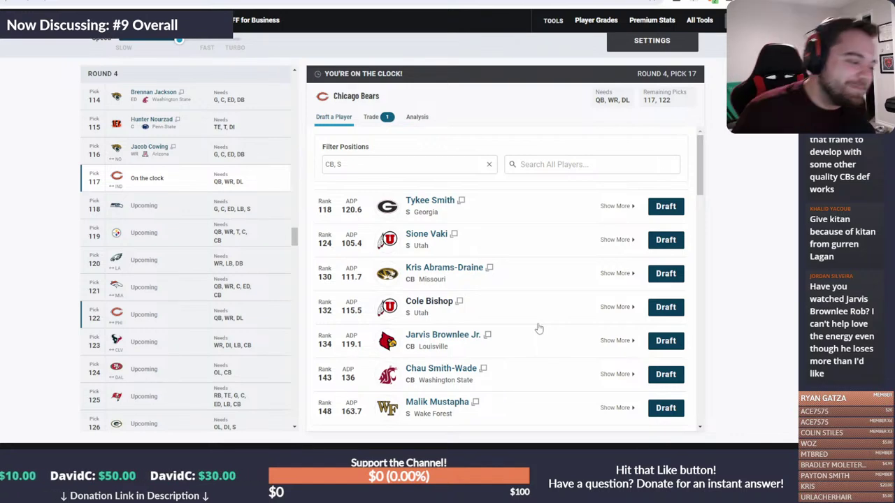
{"action": "scroll", "coordinate": [539, 328], "scroll_direction": "down", "scroll_amount": 3}
{"action": "scroll", "coordinate": [557, 331], "scroll_direction": "down", "scroll_amount": 2}
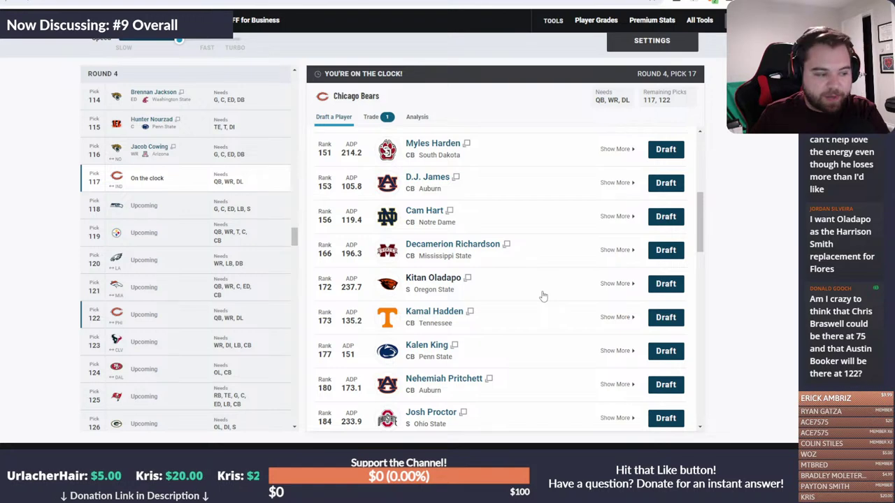
- Clear the position filter and check the top available players of all positions for pick 117
{"action": "scroll", "coordinate": [469, 248], "scroll_direction": "up", "scroll_amount": 5}
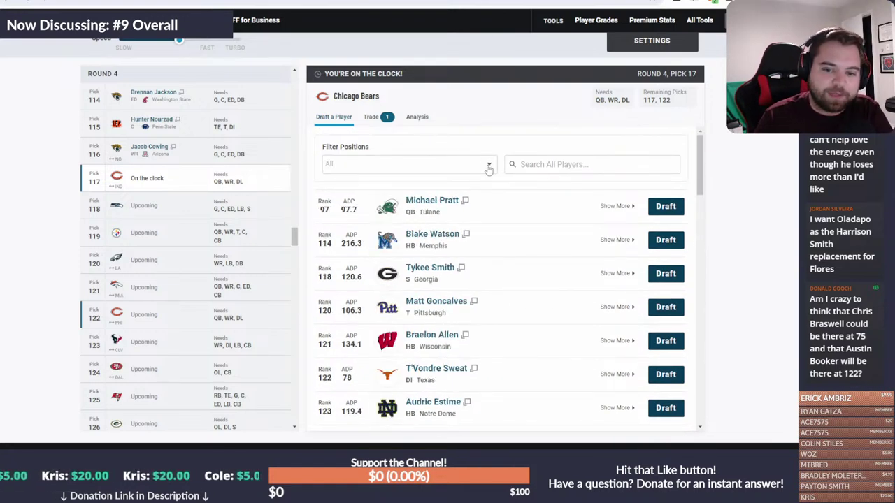
{"action": "scroll", "coordinate": [473, 249], "scroll_direction": "down", "scroll_amount": 4}
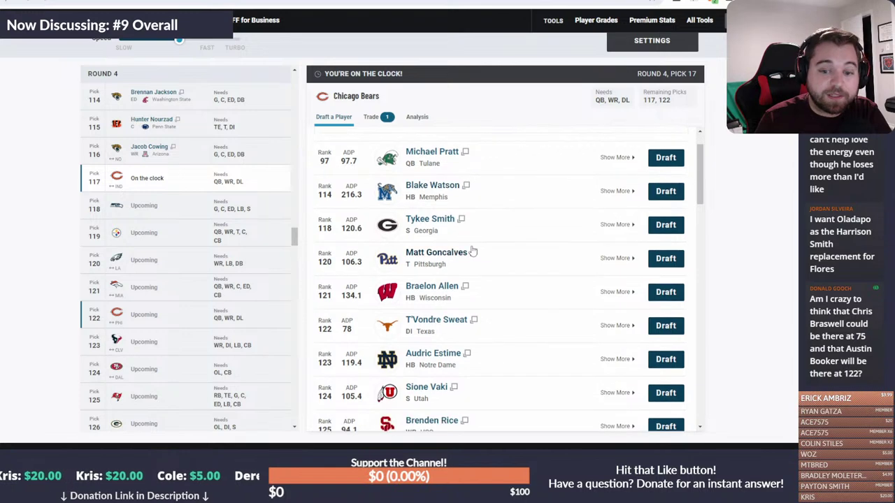
{"action": "scroll", "coordinate": [474, 244], "scroll_direction": "down", "scroll_amount": 3}
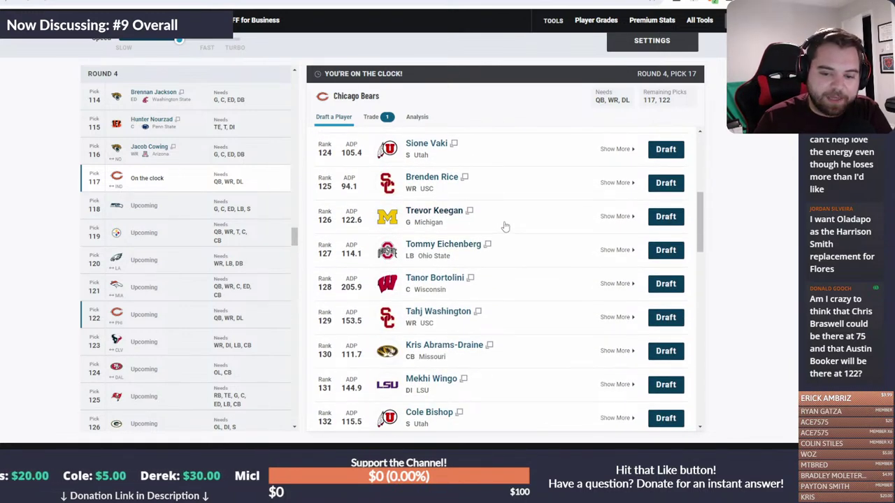
{"action": "scroll", "coordinate": [505, 226], "scroll_direction": "up", "scroll_amount": 8}
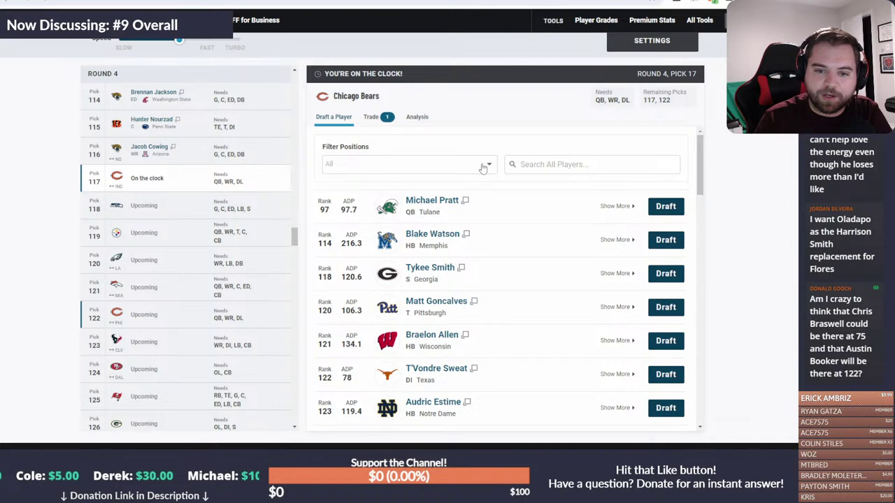
- Filter the players available at pick 117 to cornerbacks (CB) only
{"action": "left_click", "coordinate": [454, 167]}
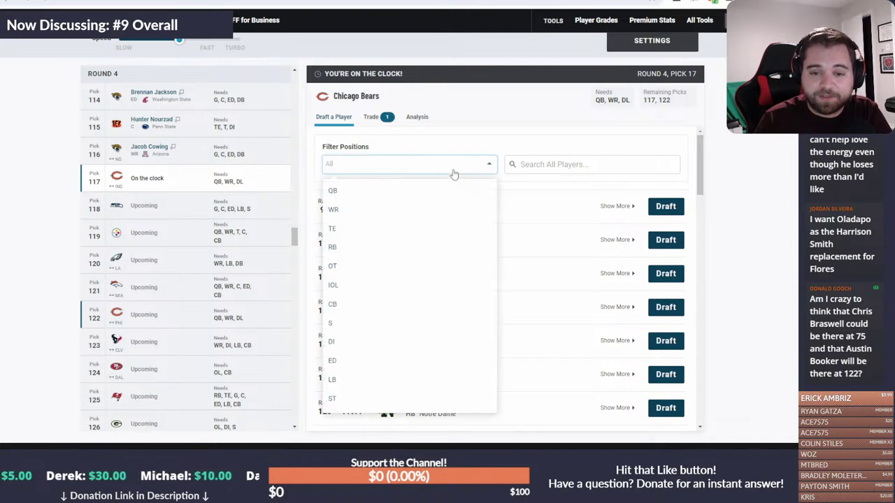
{"action": "left_click", "coordinate": [385, 306]}
{"action": "scroll", "coordinate": [506, 285], "scroll_direction": "down", "scroll_amount": 5}
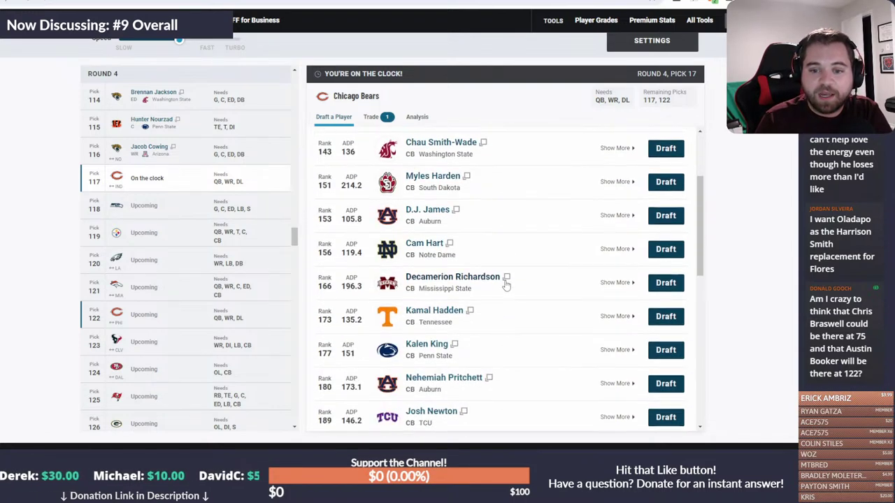
{"action": "scroll", "coordinate": [506, 283], "scroll_direction": "down", "scroll_amount": 5}
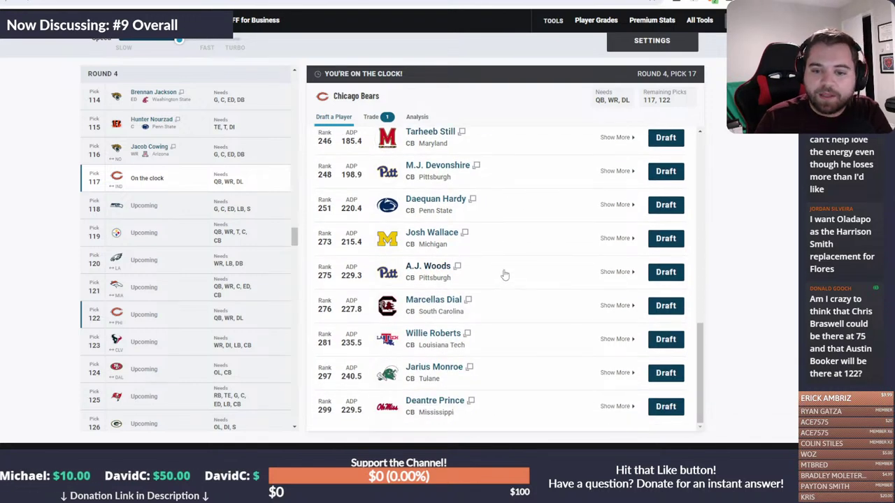
- Examine the cornerbacks available at pick 117, from the highest-ranked to the lowest-ranked
{"action": "scroll", "coordinate": [517, 277], "scroll_direction": "up", "scroll_amount": 1}
{"action": "scroll", "coordinate": [519, 277], "scroll_direction": "up", "scroll_amount": 4}
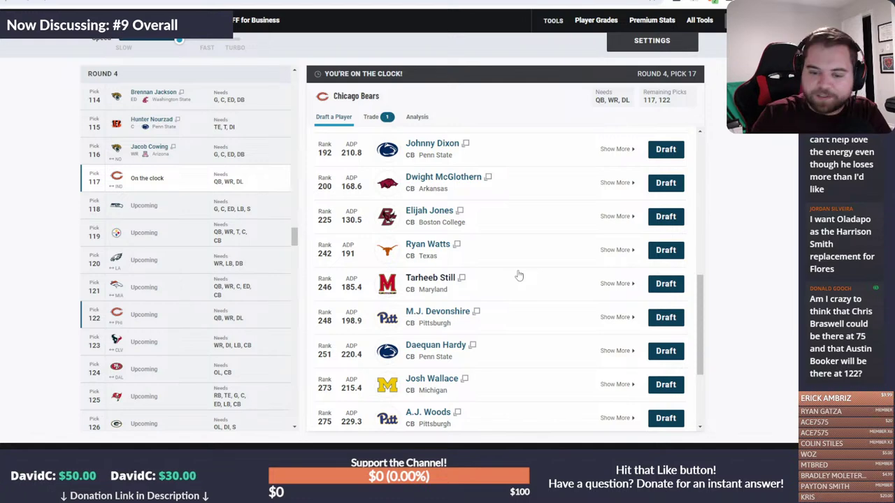
{"action": "scroll", "coordinate": [518, 275], "scroll_direction": "down", "scroll_amount": 3}
{"action": "scroll", "coordinate": [519, 276], "scroll_direction": "up", "scroll_amount": 10}
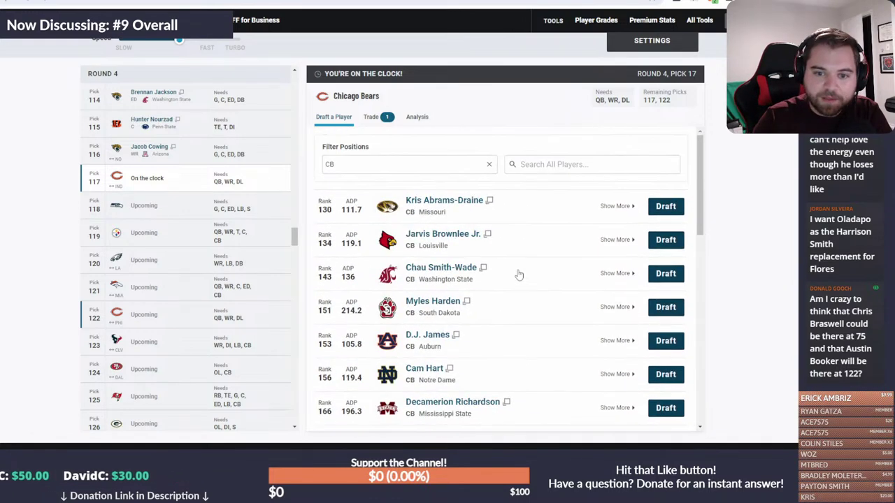
{"action": "scroll", "coordinate": [519, 275], "scroll_direction": "down", "scroll_amount": 5}
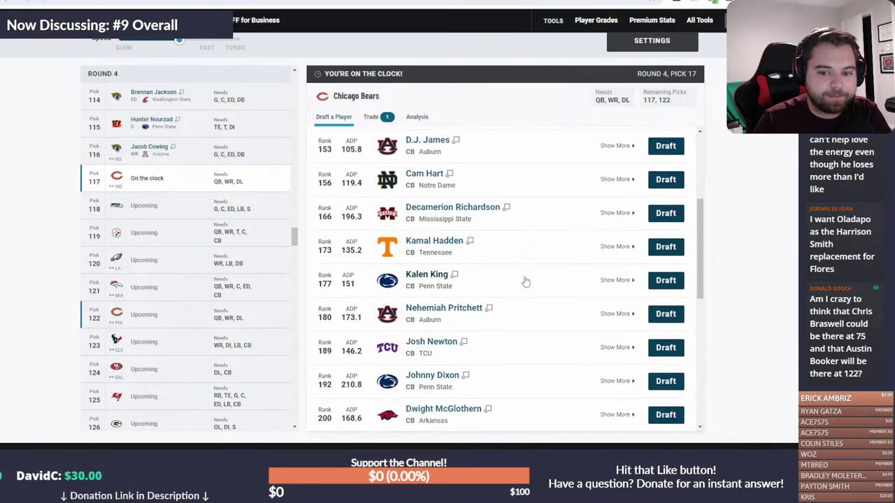
{"action": "scroll", "coordinate": [526, 281], "scroll_direction": "down", "scroll_amount": 7}
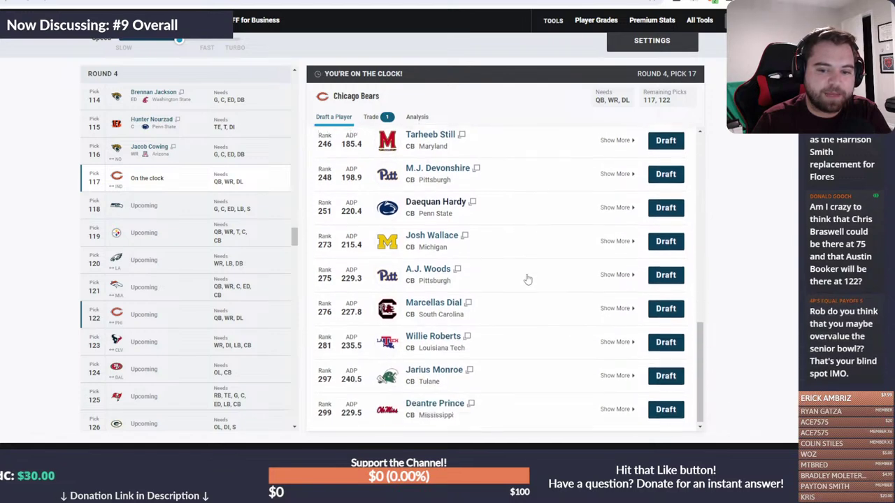
{"action": "scroll", "coordinate": [528, 279], "scroll_direction": "up", "scroll_amount": 5}
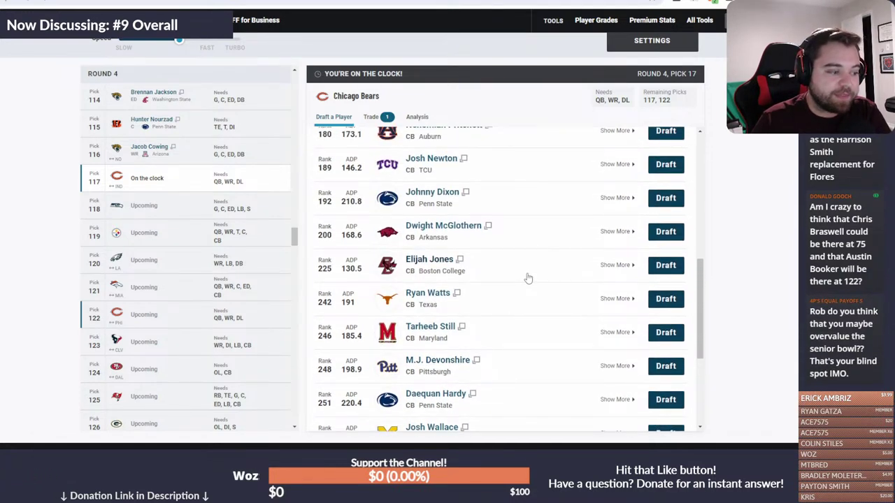
{"action": "scroll", "coordinate": [527, 278], "scroll_direction": "up", "scroll_amount": 3}
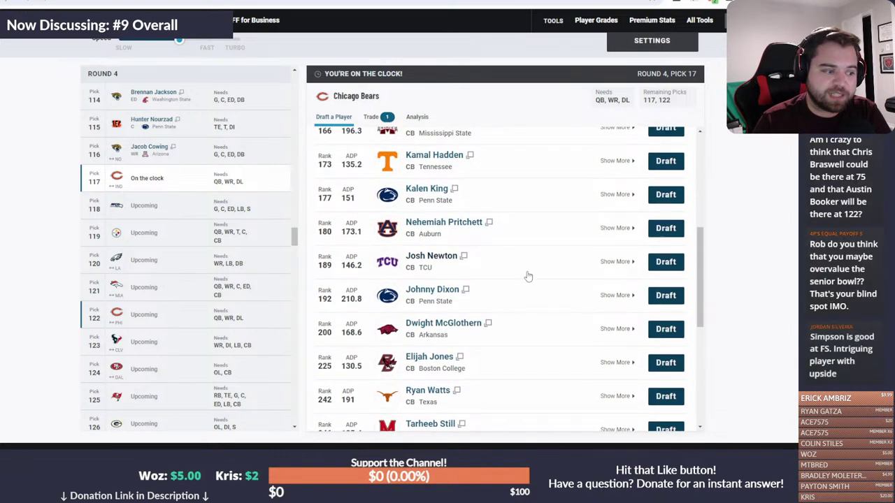
{"action": "scroll", "coordinate": [528, 277], "scroll_direction": "up", "scroll_amount": 1}
{"action": "scroll", "coordinate": [528, 275], "scroll_direction": "up", "scroll_amount": 4}
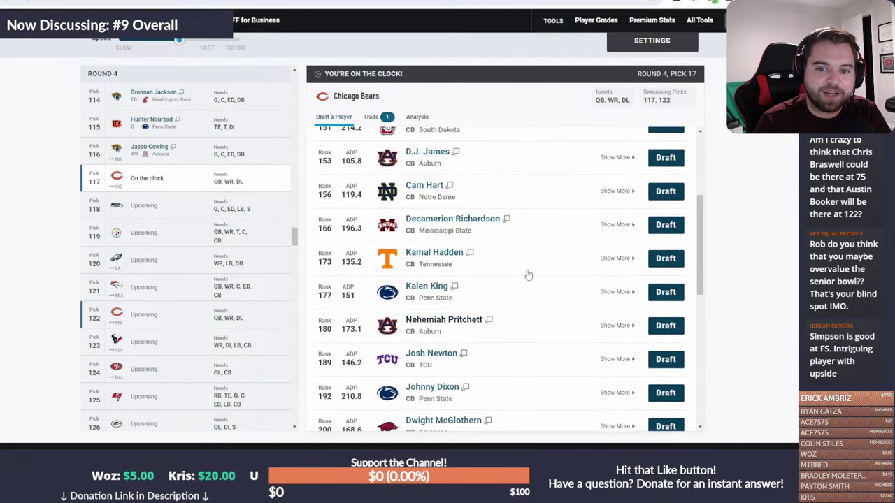
{"action": "scroll", "coordinate": [528, 275], "scroll_direction": "up", "scroll_amount": 1}
{"action": "scroll", "coordinate": [528, 275], "scroll_direction": "down", "scroll_amount": 6}
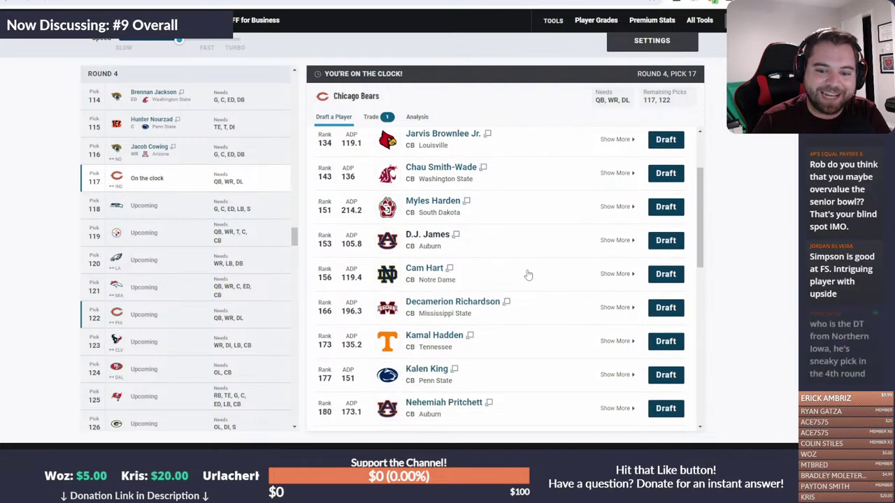
{"action": "scroll", "coordinate": [528, 276], "scroll_direction": "down", "scroll_amount": 2}
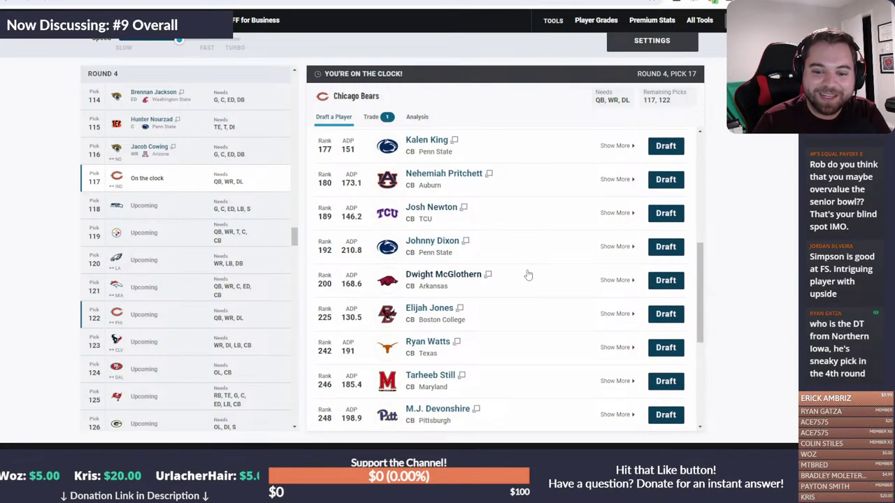
{"action": "scroll", "coordinate": [528, 275], "scroll_direction": "up", "scroll_amount": 8}
{"action": "scroll", "coordinate": [527, 275], "scroll_direction": "up", "scroll_amount": 3}
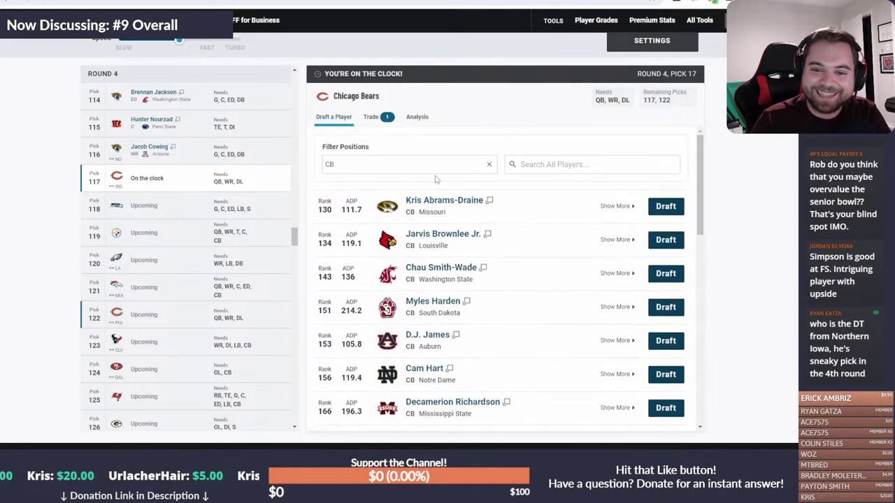
- Add safeties (S) to the cornerback filter and draft Auburn safety Jaylin Simpson at pick 117
{"action": "left_click", "coordinate": [413, 165]}
{"action": "left_click", "coordinate": [360, 332]}
{"action": "scroll", "coordinate": [492, 325], "scroll_direction": "down", "scroll_amount": 8}
{"action": "scroll", "coordinate": [492, 325], "scroll_direction": "down", "scroll_amount": 8}
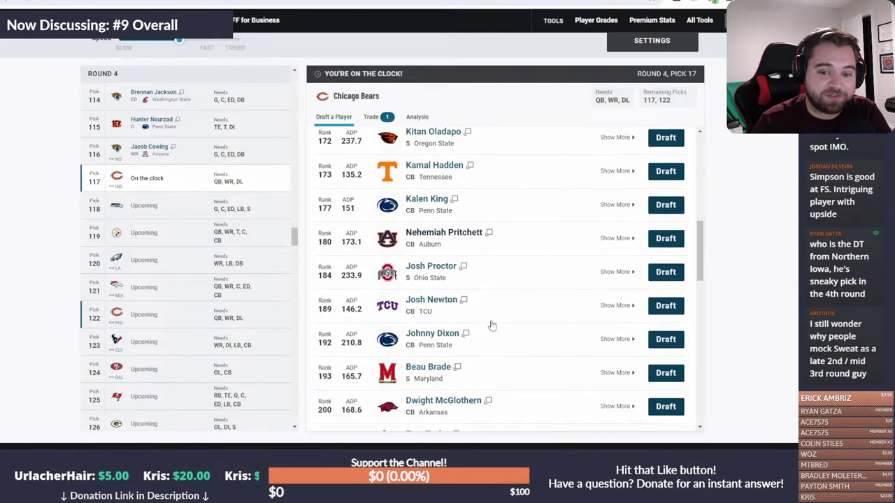
{"action": "scroll", "coordinate": [492, 323], "scroll_direction": "down", "scroll_amount": 7}
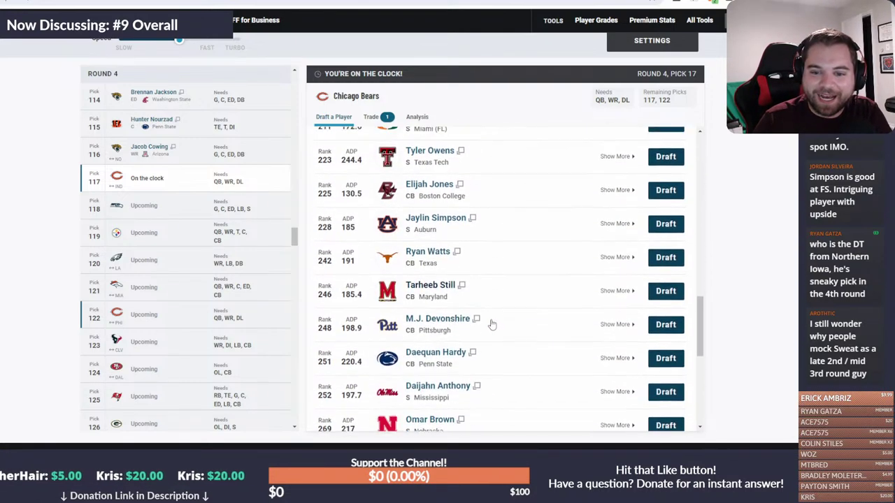
{"action": "left_click", "coordinate": [666, 219]}
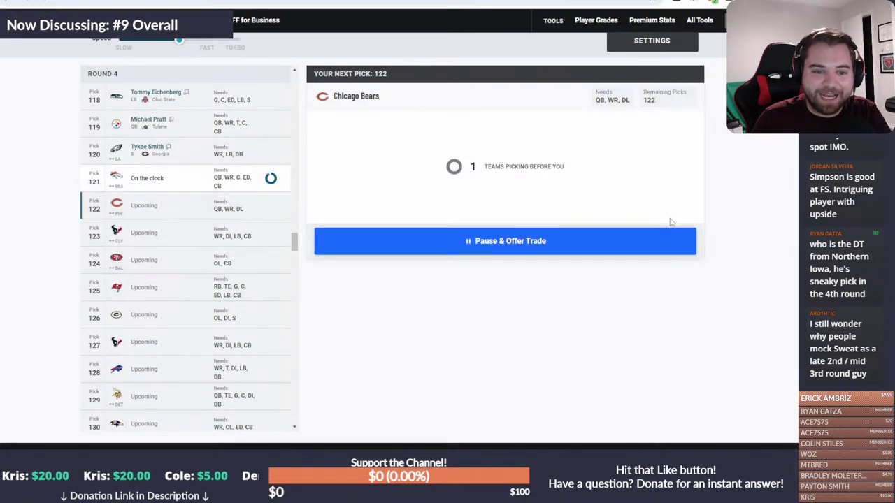
- Draft USC wide receiver Tahj Washington at pick 122
{"action": "scroll", "coordinate": [496, 225], "scroll_direction": "down", "scroll_amount": 7}
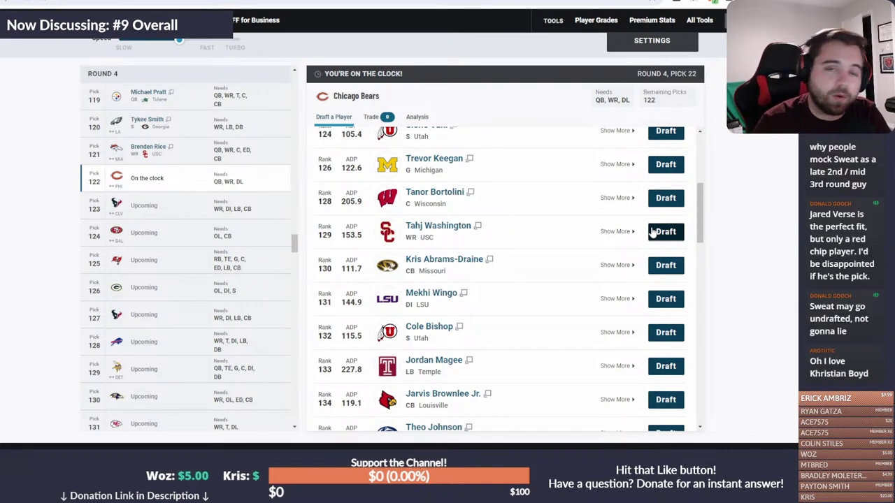
{"action": "left_click", "coordinate": [655, 232]}
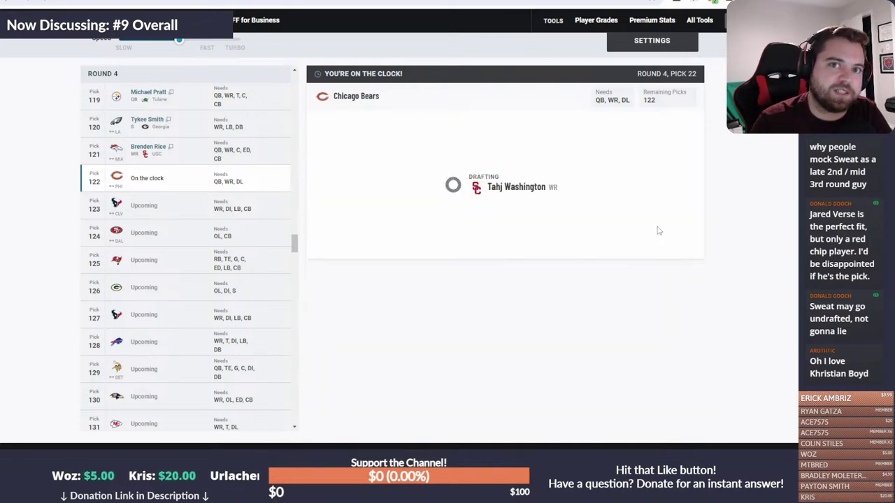
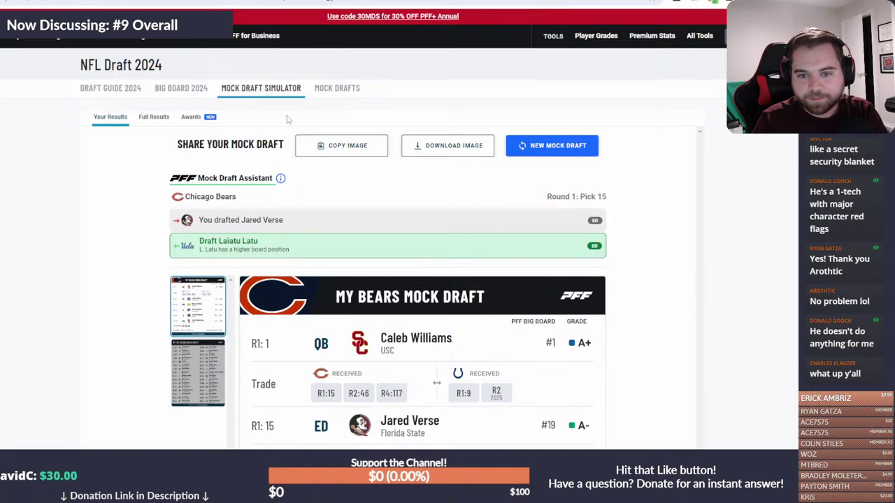
- Review the finished Bears mock draft results and start a new mock draft
{"action": "scroll", "coordinate": [272, 104], "scroll_direction": "down", "scroll_amount": 3}
{"action": "scroll", "coordinate": [318, 180], "scroll_direction": "up", "scroll_amount": 3}
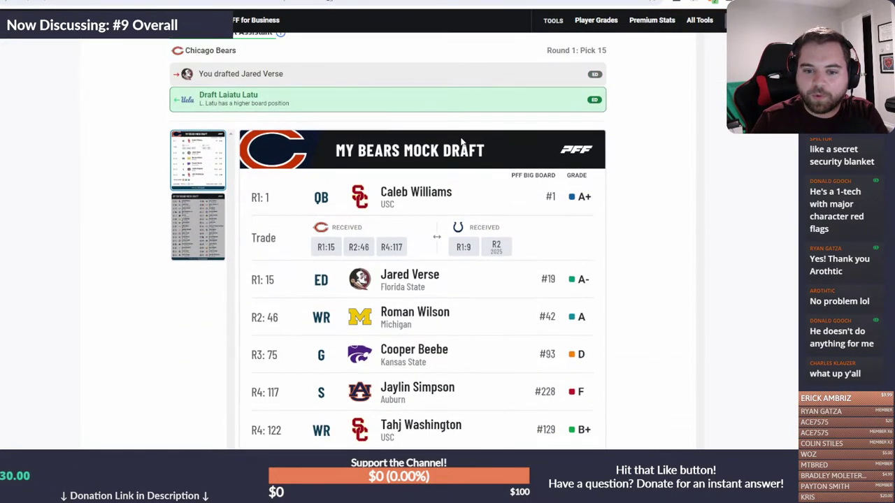
{"action": "left_click", "coordinate": [556, 97]}
{"action": "left_click", "coordinate": [613, 164]}
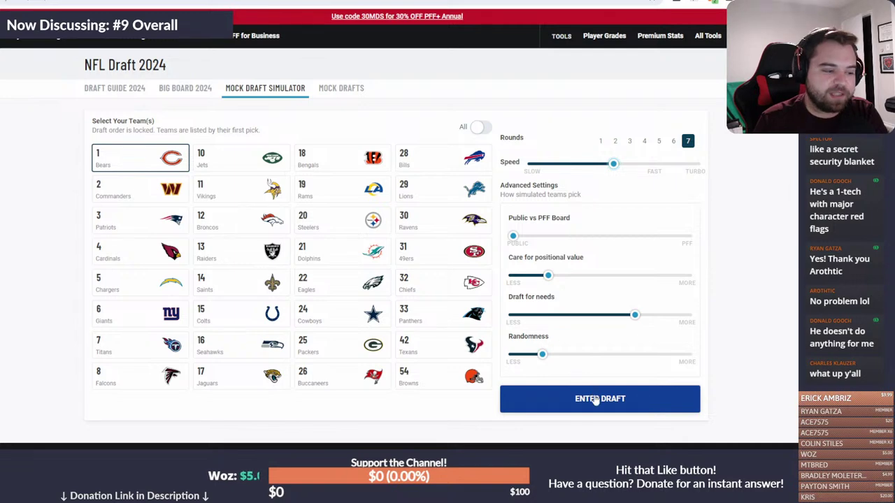
- Select the teams from the Commanders (2) through the Jaguars (17) alongside the Bears and enter the seven-round draft
{"action": "left_click", "coordinate": [132, 186]}
{"action": "left_click", "coordinate": [132, 221]}
{"action": "left_click", "coordinate": [130, 252]}
{"action": "left_click", "coordinate": [130, 283]}
{"action": "left_click", "coordinate": [130, 315]}
{"action": "left_click", "coordinate": [129, 345]}
{"action": "left_click", "coordinate": [130, 377]}
{"action": "left_click", "coordinate": [231, 160]}
{"action": "left_click", "coordinate": [225, 192]}
{"action": "left_click", "coordinate": [231, 222]}
{"action": "left_click", "coordinate": [230, 257]}
{"action": "left_click", "coordinate": [233, 287]}
{"action": "left_click", "coordinate": [235, 313]}
{"action": "left_click", "coordinate": [230, 347]}
{"action": "left_click", "coordinate": [233, 381]}
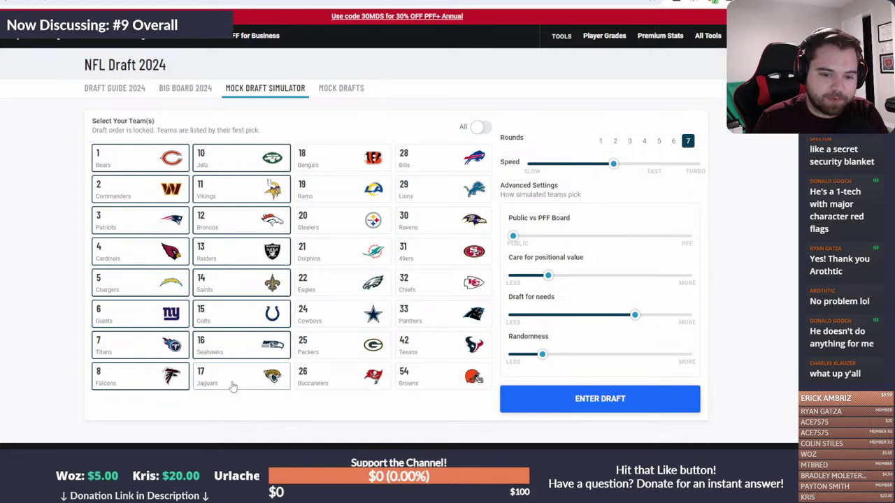
{"action": "left_click", "coordinate": [596, 404]}
{"action": "left_click", "coordinate": [604, 340]}
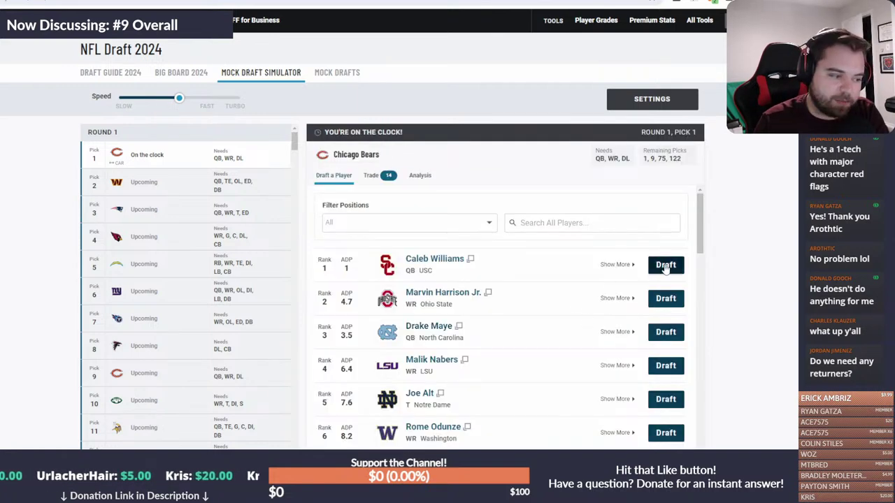
- Draft Caleb Williams for the Bears at pick 1 and LSU quarterback Jayden Daniels for the Commanders at pick 2
{"action": "left_click", "coordinate": [665, 266]}
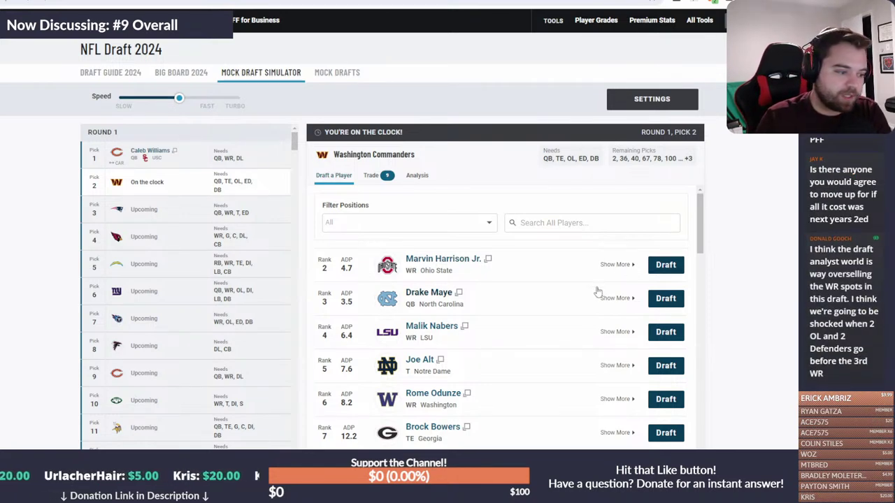
{"action": "scroll", "coordinate": [598, 291], "scroll_direction": "down", "scroll_amount": 3}
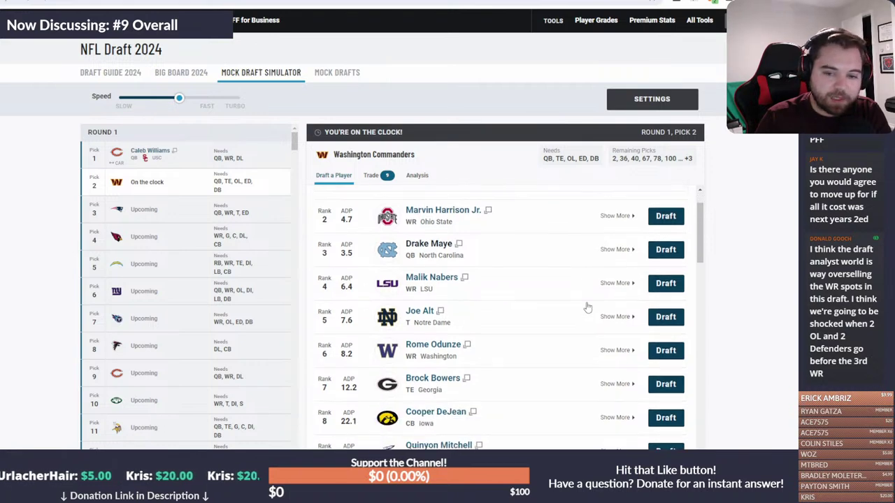
{"action": "scroll", "coordinate": [587, 307], "scroll_direction": "down", "scroll_amount": 8}
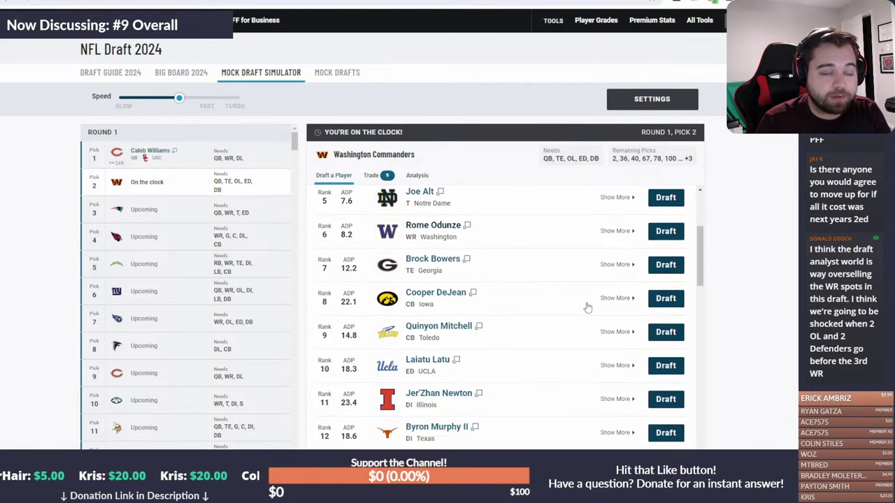
{"action": "scroll", "coordinate": [588, 308], "scroll_direction": "down", "scroll_amount": 6}
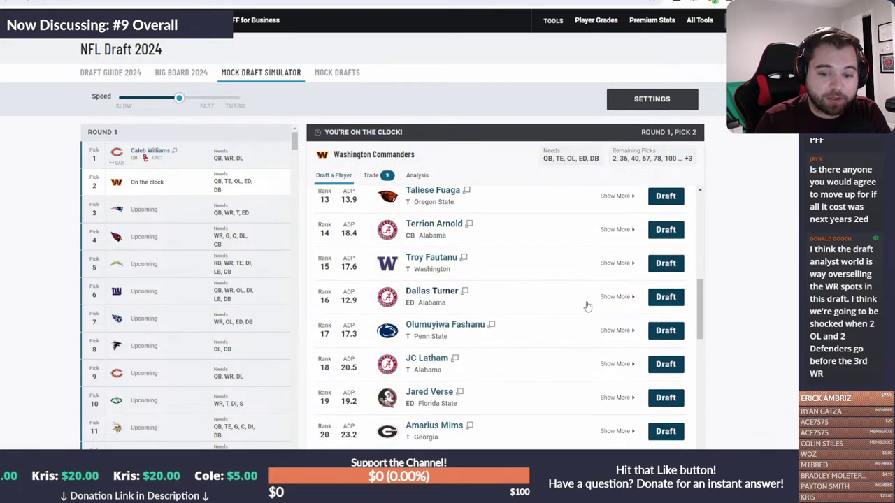
{"action": "left_click", "coordinate": [660, 370]}
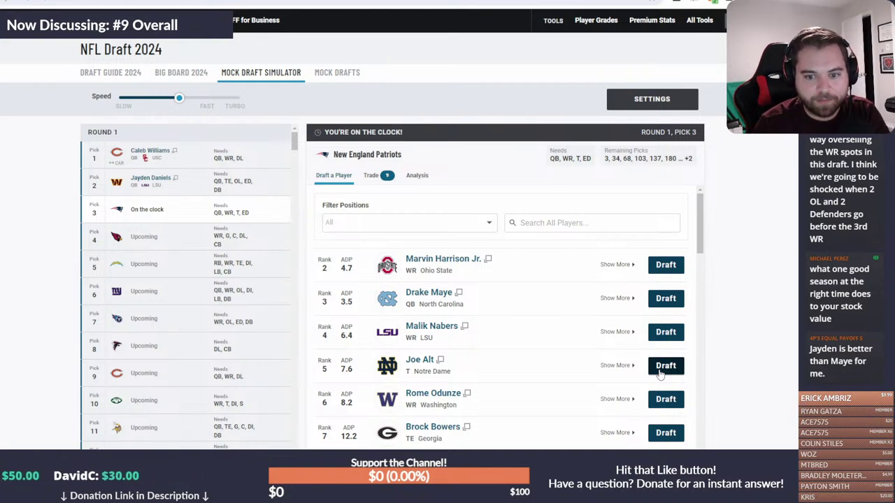
- Build a trade sending the Patriots' pick 3 to the New York Giants for picks 6, 47 and a 2025 second-rounder
{"action": "left_click", "coordinate": [374, 178]}
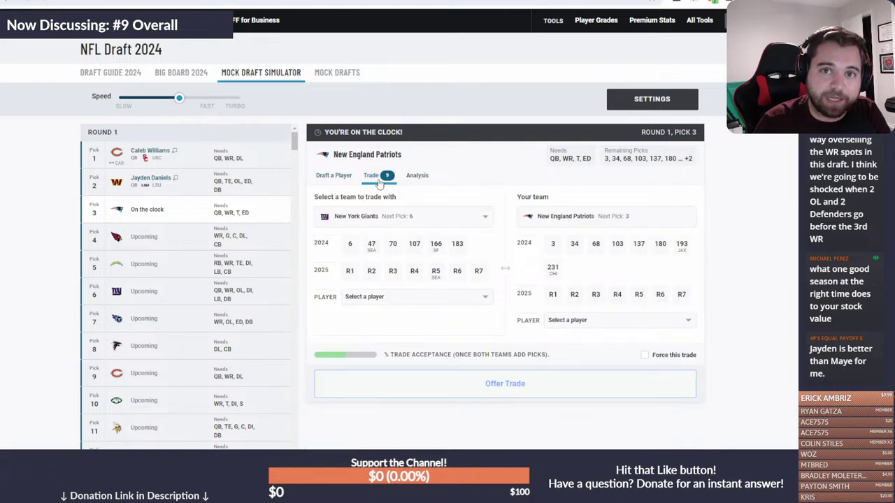
{"action": "left_click", "coordinate": [336, 178]}
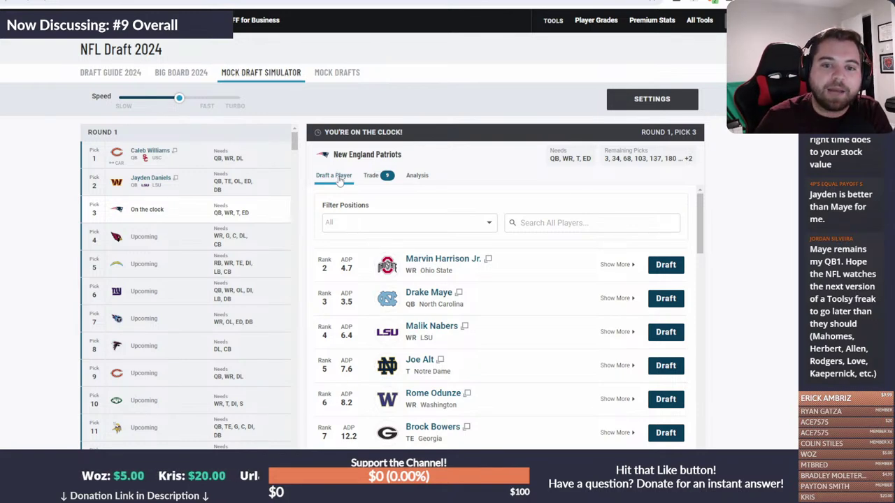
{"action": "left_click", "coordinate": [373, 176]}
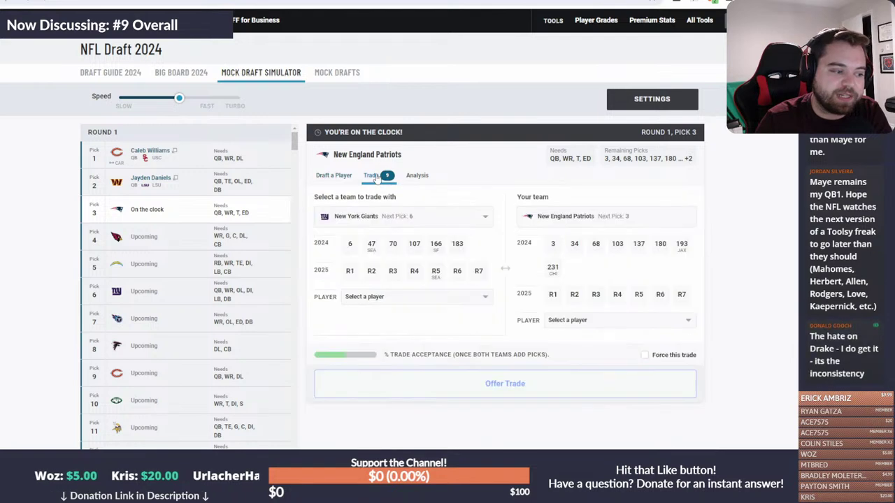
{"action": "left_click", "coordinate": [451, 221]}
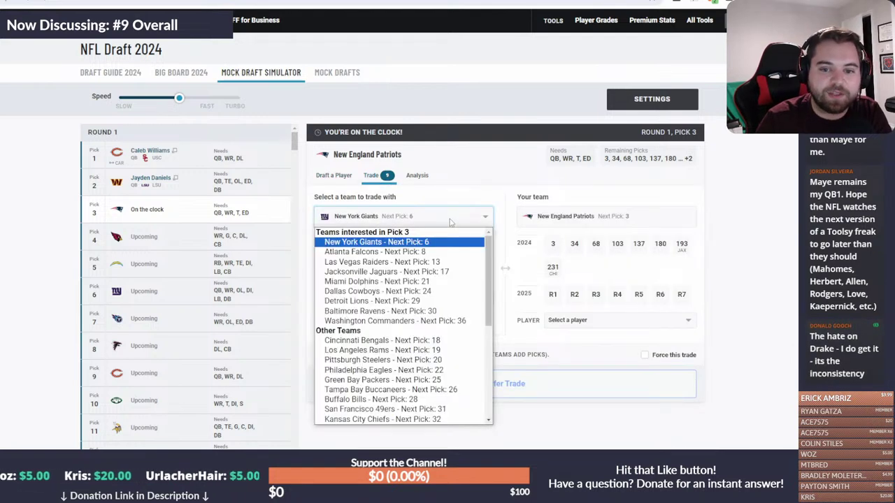
{"action": "left_click", "coordinate": [433, 243]}
{"action": "left_click", "coordinate": [350, 243]}
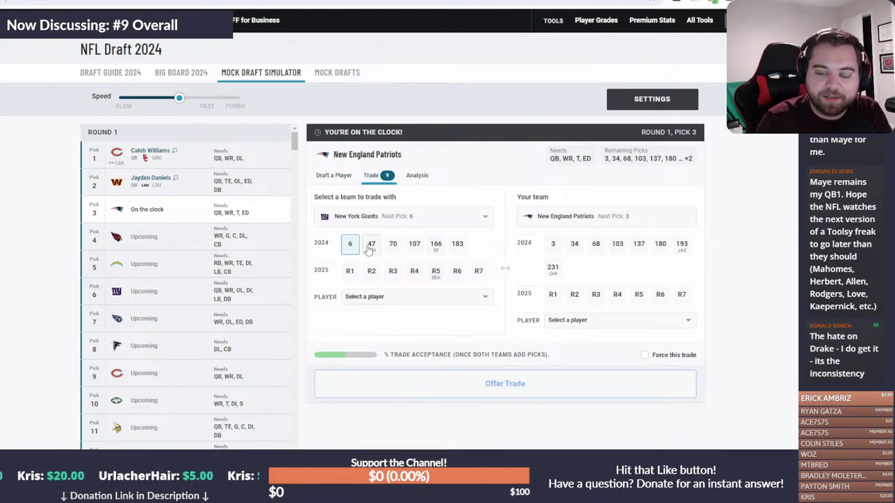
{"action": "left_click", "coordinate": [373, 246]}
{"action": "left_click", "coordinate": [371, 272]}
{"action": "left_click", "coordinate": [553, 245]}
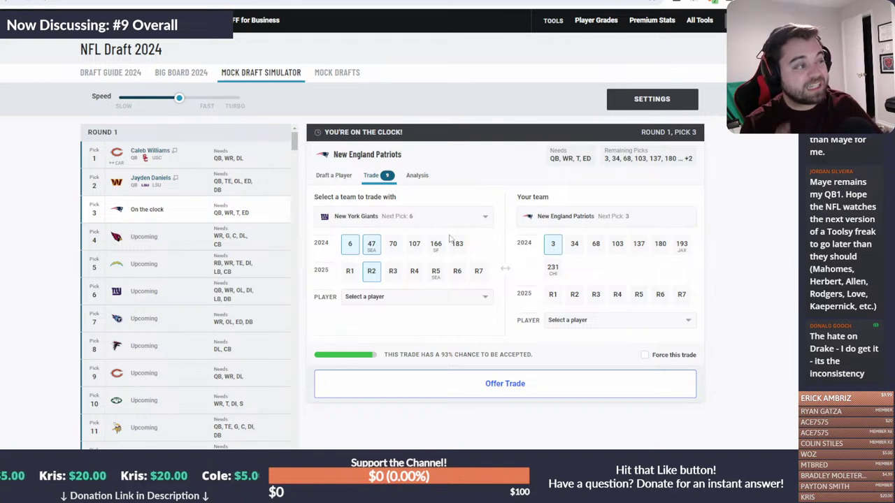
{"action": "mouse_move", "coordinate": [75, 214]}
{"action": "left_mouse_down"}
{"action": "mouse_move", "coordinate": [89, 221]}
{"action": "mouse_move", "coordinate": [69, 232]}
{"action": "mouse_move", "coordinate": [88, 293]}
{"action": "mouse_move", "coordinate": [62, 304]}
{"action": "left_mouse_up"}
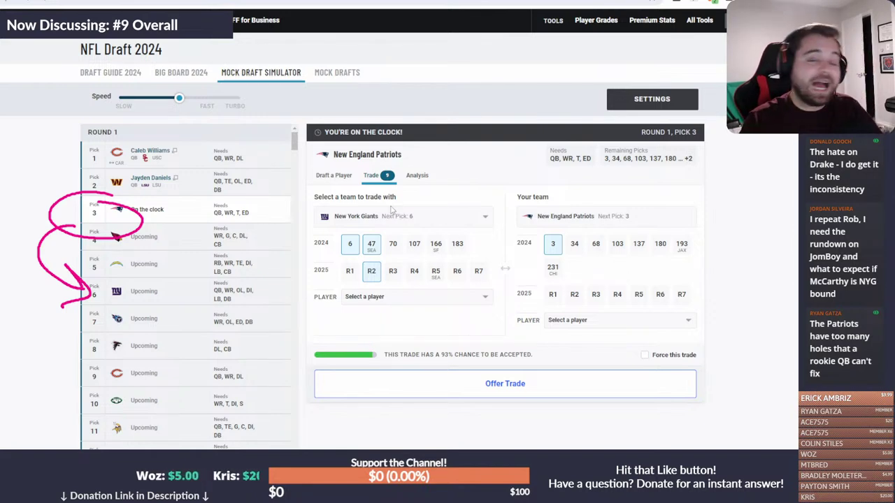
- Offer the Patriots–Giants trade and draft North Carolina quarterback Drake Maye for the Giants at pick 3
{"action": "left_click", "coordinate": [455, 385]}
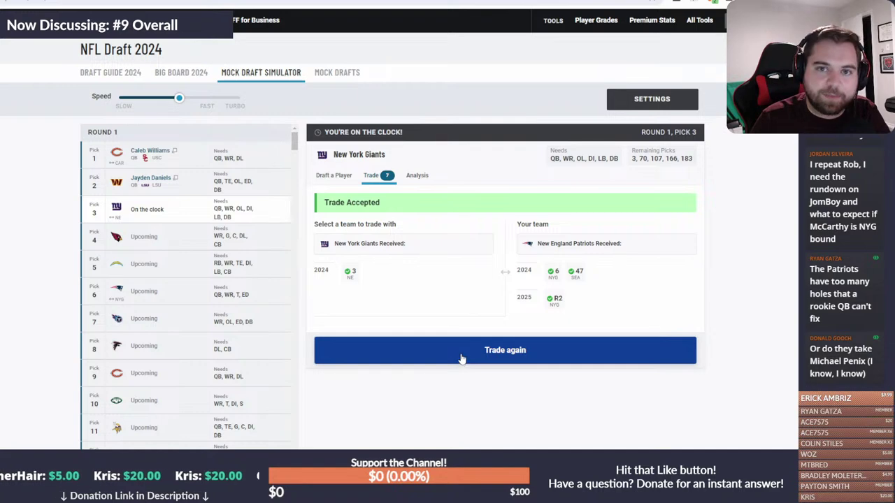
{"action": "left_click", "coordinate": [462, 353]}
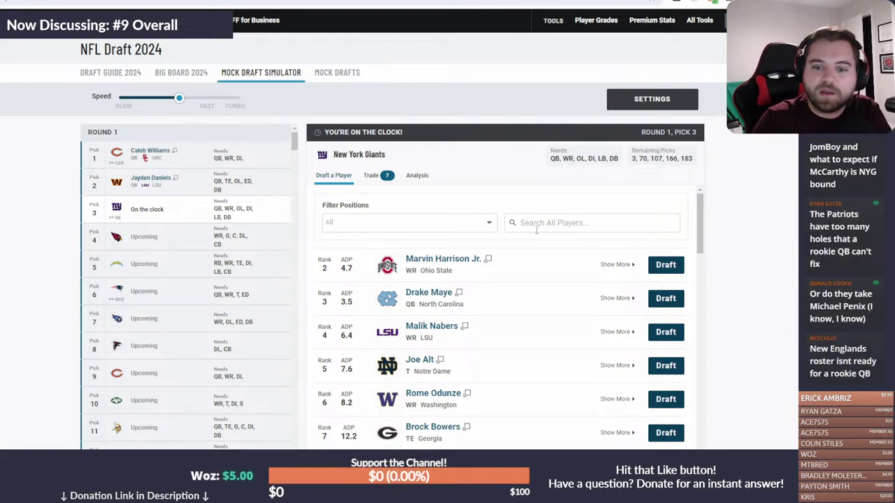
{"action": "left_click", "coordinate": [666, 298]}
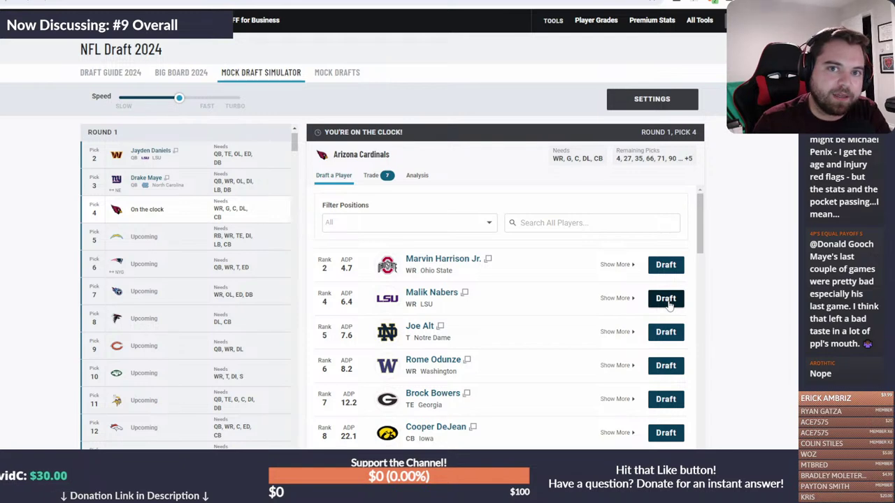
- Circle the Chargers' pick 5, draw an arrow up to it from picks 11 and 12, and clear the markings
{"action": "mouse_move", "coordinate": [166, 218]}
{"action": "left_mouse_down"}
{"action": "mouse_move", "coordinate": [190, 241]}
{"action": "mouse_move", "coordinate": [184, 222]}
{"action": "left_mouse_up"}
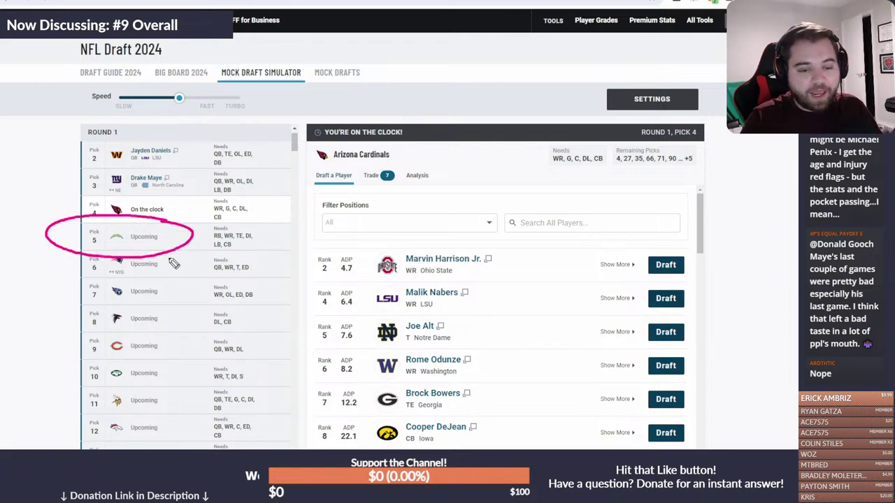
{"action": "mouse_move", "coordinate": [175, 384]}
{"action": "left_mouse_down"}
{"action": "mouse_move", "coordinate": [142, 379]}
{"action": "mouse_move", "coordinate": [166, 411]}
{"action": "mouse_move", "coordinate": [209, 257]}
{"action": "mouse_move", "coordinate": [176, 271]}
{"action": "mouse_move", "coordinate": [230, 264]}
{"action": "left_mouse_up"}
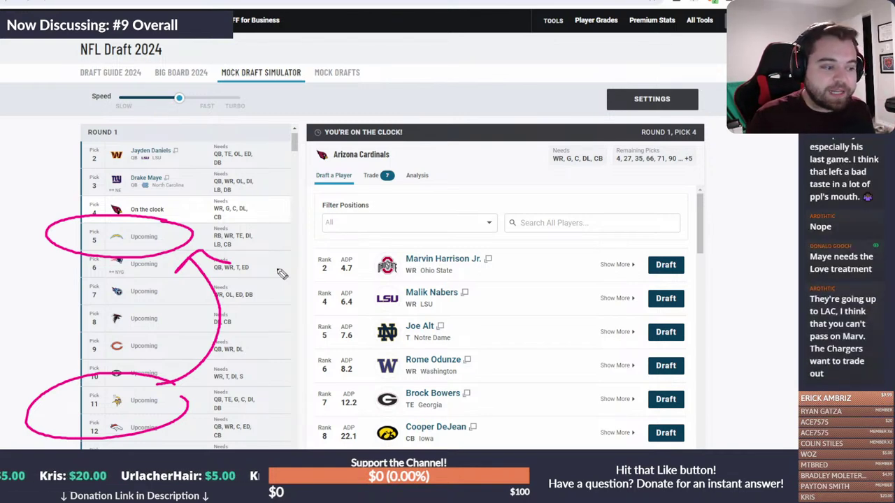
{"action": "key", "text": "Escape"}
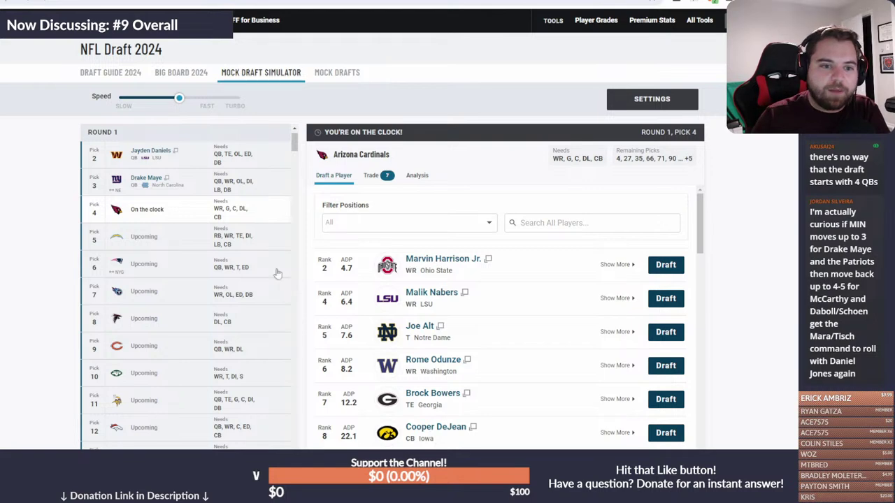
- Mark the Commanders' pick 2 and the Giants' pick 3 in turn on the draft board, erasing each marking
{"action": "scroll", "coordinate": [176, 242], "scroll_direction": "up", "scroll_amount": 1}
{"action": "mouse_move", "coordinate": [222, 180]}
{"action": "left_mouse_down"}
{"action": "mouse_move", "coordinate": [192, 192]}
{"action": "mouse_move", "coordinate": [224, 183]}
{"action": "mouse_move", "coordinate": [197, 181]}
{"action": "mouse_move", "coordinate": [242, 187]}
{"action": "left_mouse_up"}
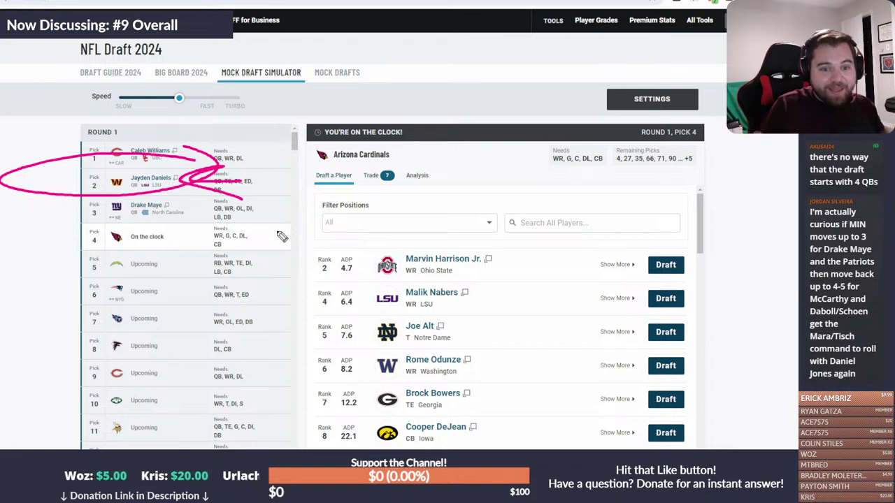
{"action": "key", "text": "e"}
{"action": "mouse_move", "coordinate": [197, 187]}
{"action": "left_mouse_down"}
{"action": "mouse_move", "coordinate": [62, 222]}
{"action": "mouse_move", "coordinate": [215, 207]}
{"action": "left_mouse_up"}
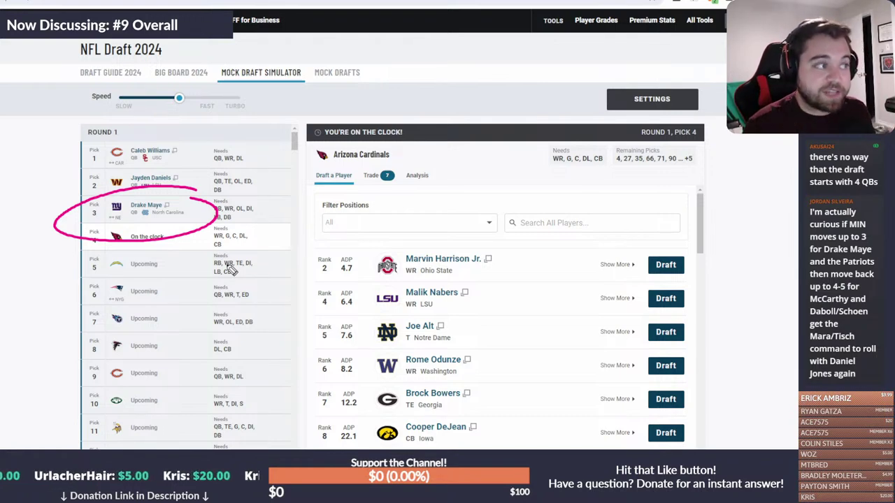
{"action": "key", "text": "e"}
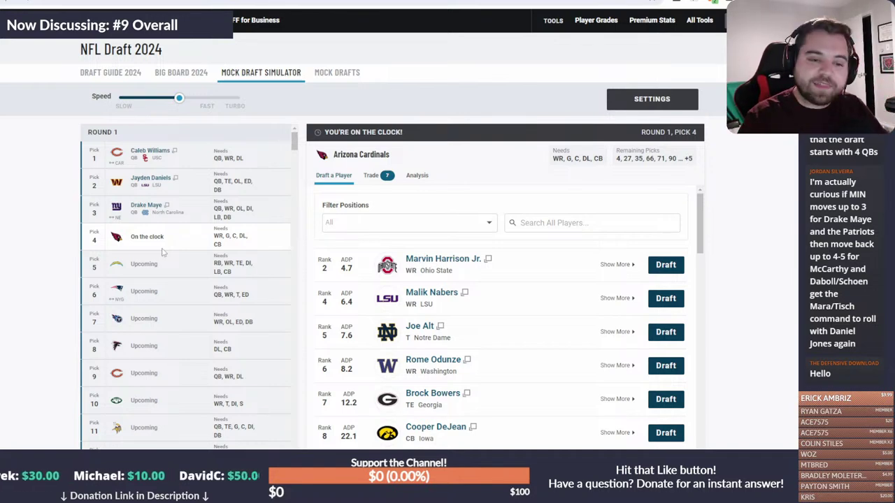
- Circle the Cardinals' pick 4 on the draft board, clear the markings, and draft Marvin Harrison Jr. for them
{"action": "left_click_drag", "start_coordinate": [150, 218], "coordinate": [130, 224]}
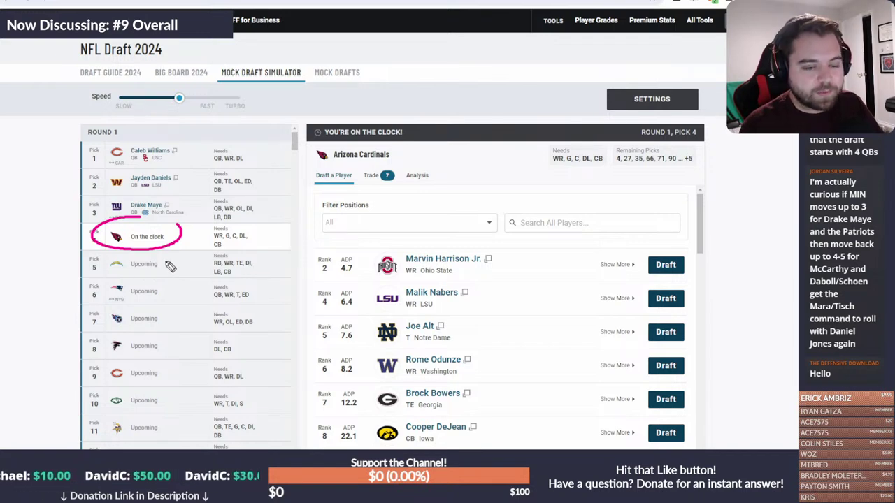
{"action": "mouse_move", "coordinate": [171, 288]}
{"action": "left_mouse_down"}
{"action": "mouse_move", "coordinate": [179, 207]}
{"action": "mouse_move", "coordinate": [259, 190]}
{"action": "left_mouse_up"}
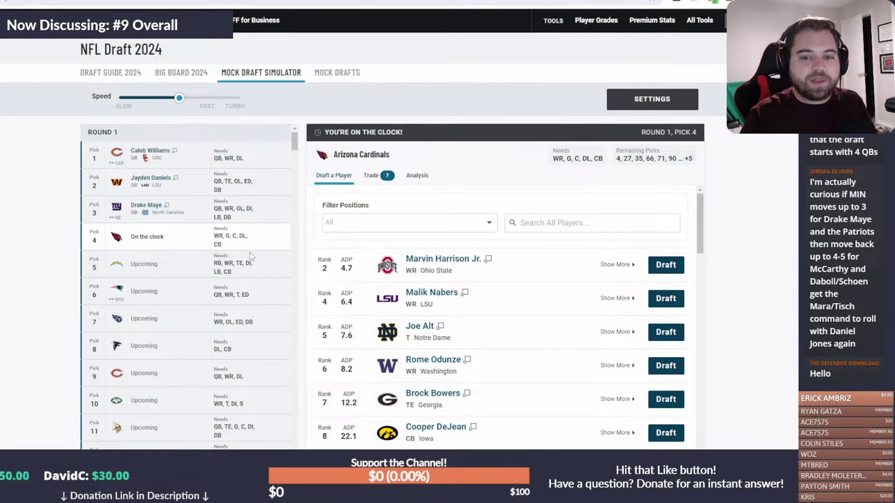
{"action": "left_click", "coordinate": [666, 266]}
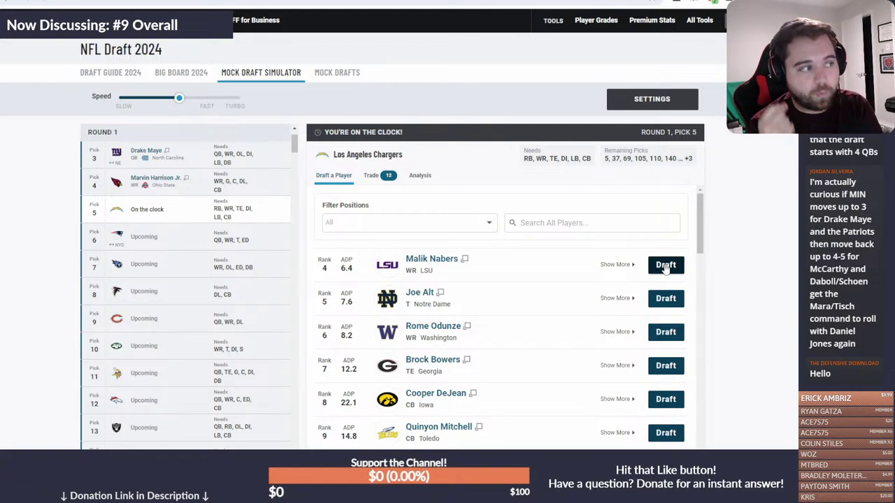
- Set up a trade sending the Chargers' pick 5 to the Minnesota Vikings for picks 11 and 23
{"action": "left_click", "coordinate": [371, 176]}
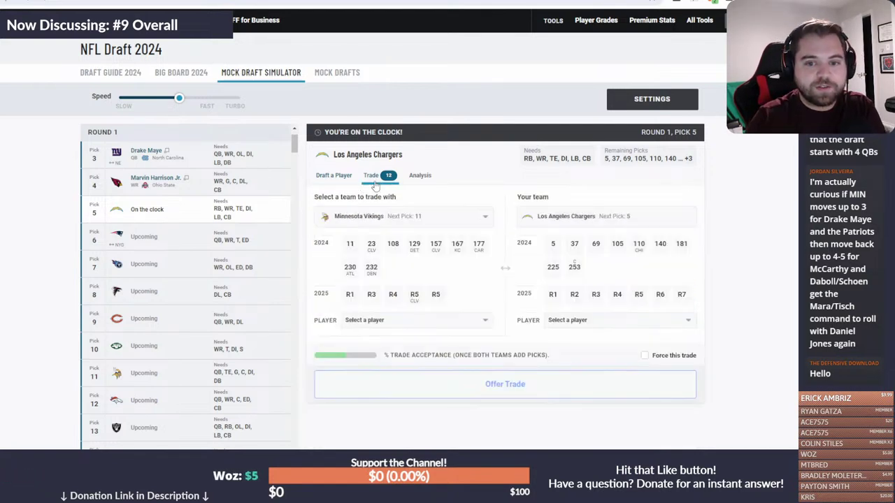
{"action": "left_click", "coordinate": [349, 245]}
{"action": "left_click", "coordinate": [371, 245]}
{"action": "left_click", "coordinate": [553, 245]}
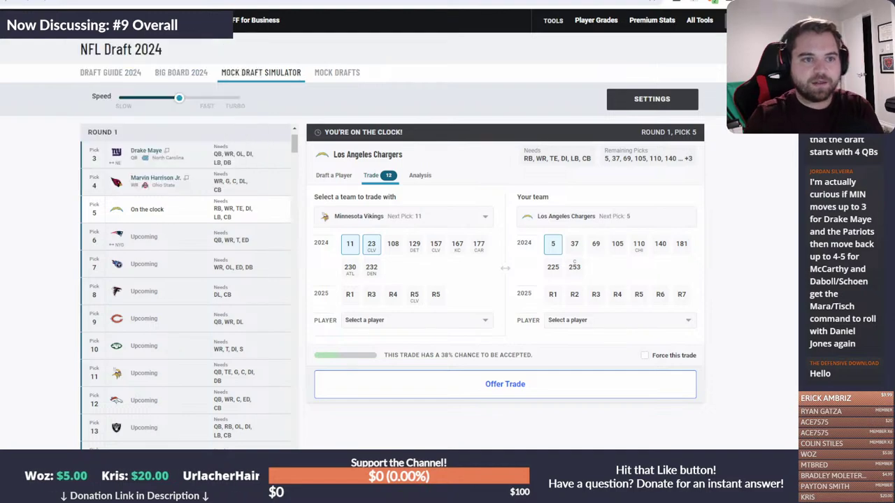
- Search the web in a new tab for "jimmy johnson chart" and open the Harvard Sports Analysis Collective's draft pick value chart image
{"action": "key", "text": "ctrl+t"}
{"action": "type", "text": "jimmy johnson chart"}
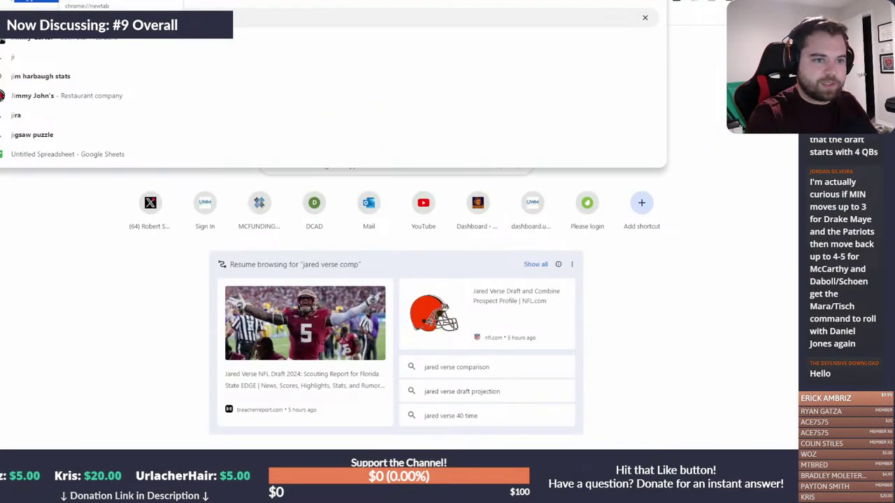
{"action": "key", "text": "Return"}
{"action": "left_click", "coordinate": [49, 63]}
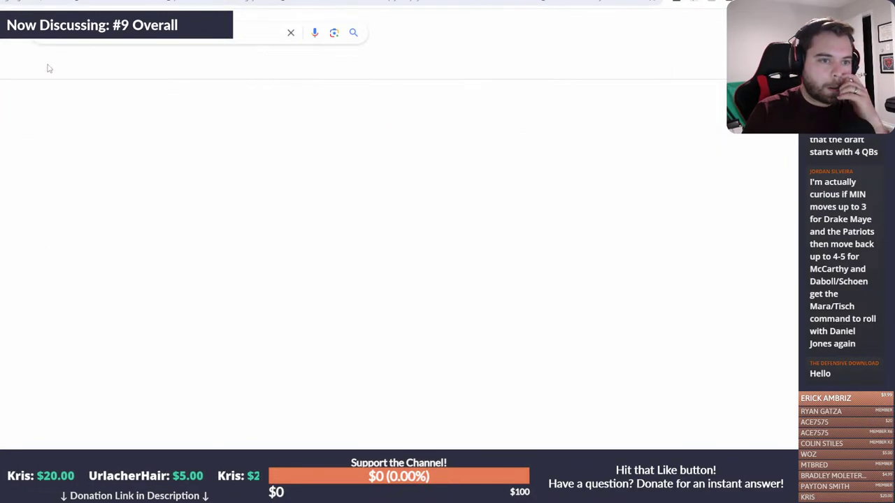
{"action": "left_click", "coordinate": [185, 157]}
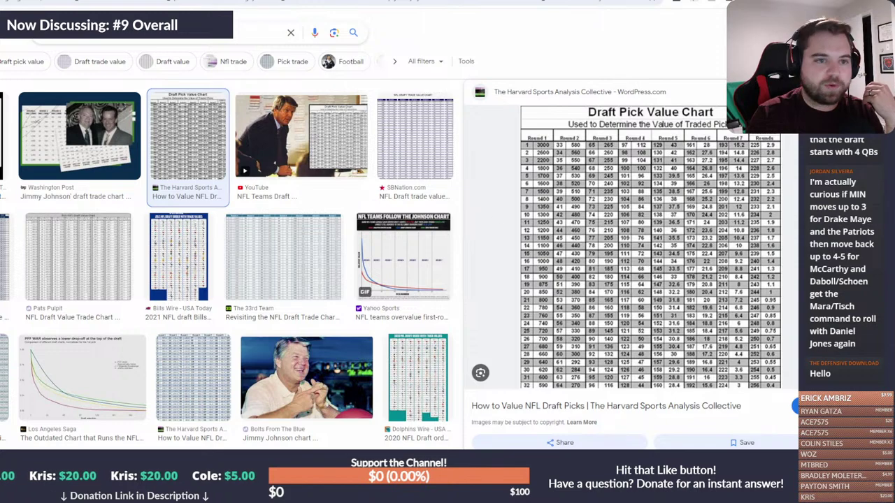
- Return to the mock draft simulator and test adding the Vikings' 2025 first- and third-round picks in turn to the pick 5 trade
{"action": "key", "text": "ctrl+Tab"}
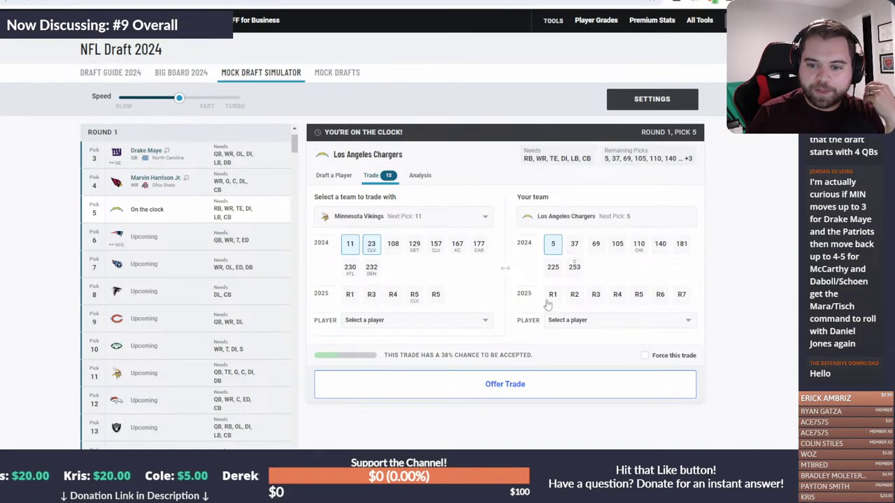
{"action": "left_click", "coordinate": [348, 295]}
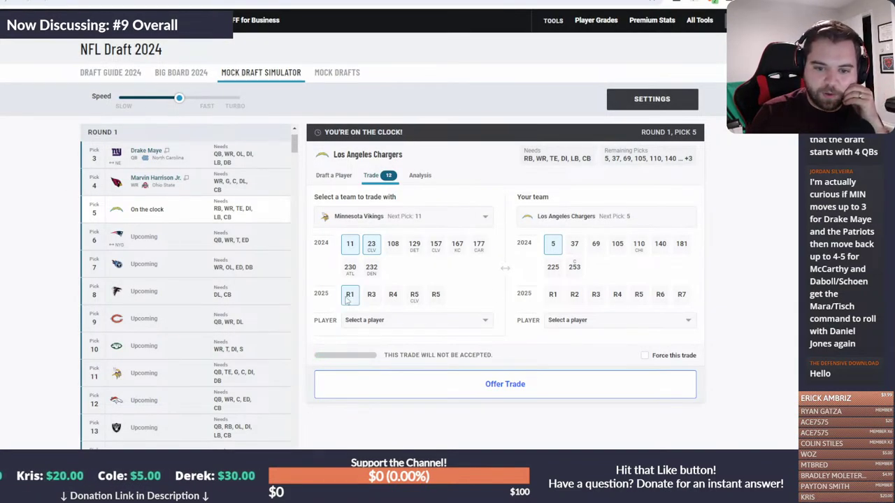
{"action": "left_click", "coordinate": [348, 299]}
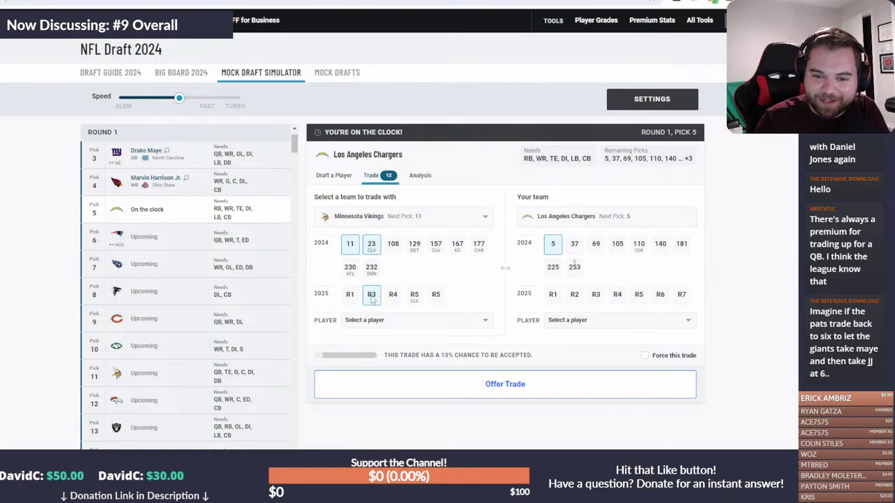
- Clear the selected picks from the trade and reselect the Vikings' 11 and 23 for the Chargers' 5
{"action": "left_click", "coordinate": [552, 244]}
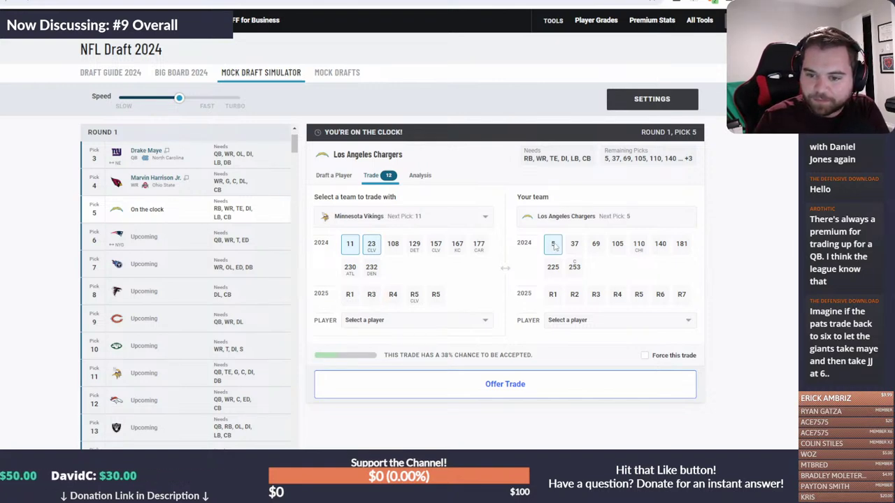
{"action": "left_click", "coordinate": [371, 245]}
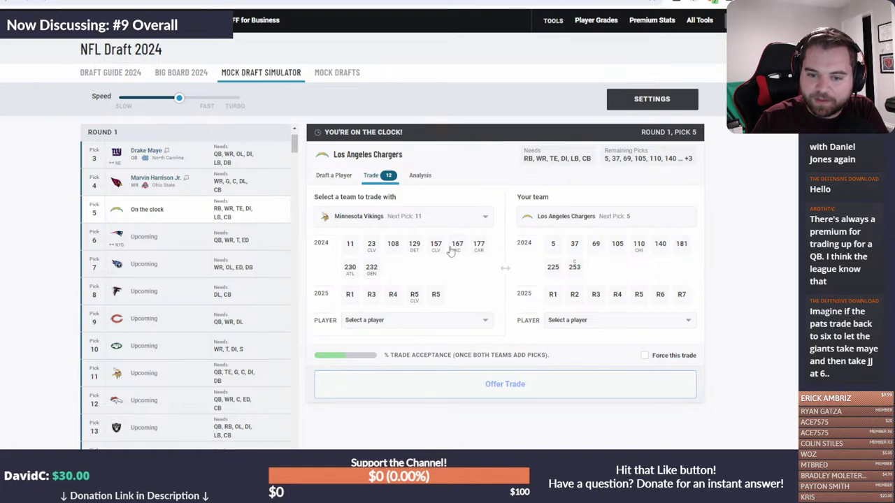
{"action": "left_click", "coordinate": [350, 245]}
{"action": "left_click", "coordinate": [371, 244]}
{"action": "left_click", "coordinate": [552, 245]}
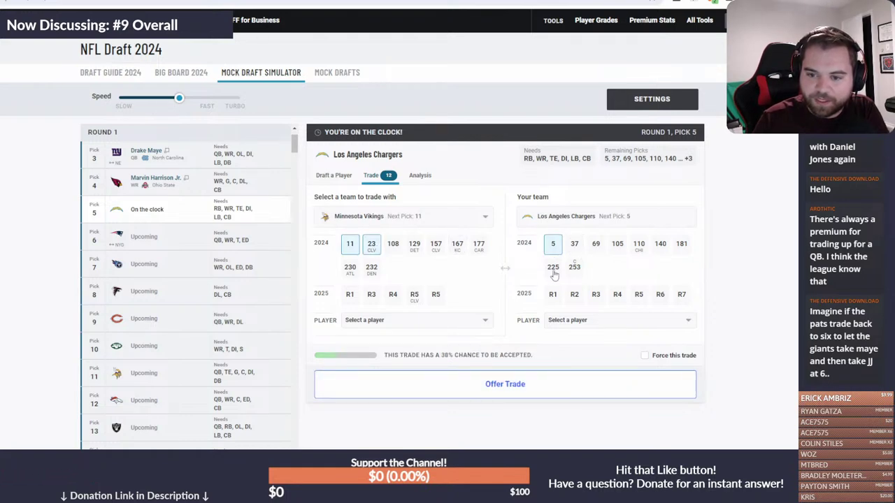
- Try adding the Chargers' picks 37, 105 and 69 to the offer one at a time, removing each again
{"action": "left_click", "coordinate": [575, 244]}
{"action": "left_click", "coordinate": [576, 249]}
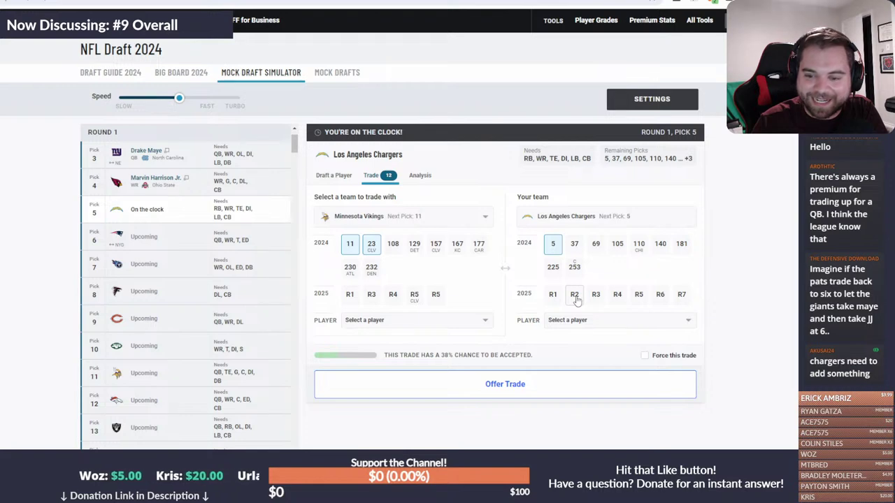
{"action": "left_click", "coordinate": [618, 246]}
{"action": "left_click", "coordinate": [619, 246]}
{"action": "left_click", "coordinate": [596, 246]}
{"action": "left_click", "coordinate": [597, 249]}
- Force the trade sending the Chargers' pick 5 to the Vikings for picks 11 and 23
{"action": "left_click", "coordinate": [644, 355]}
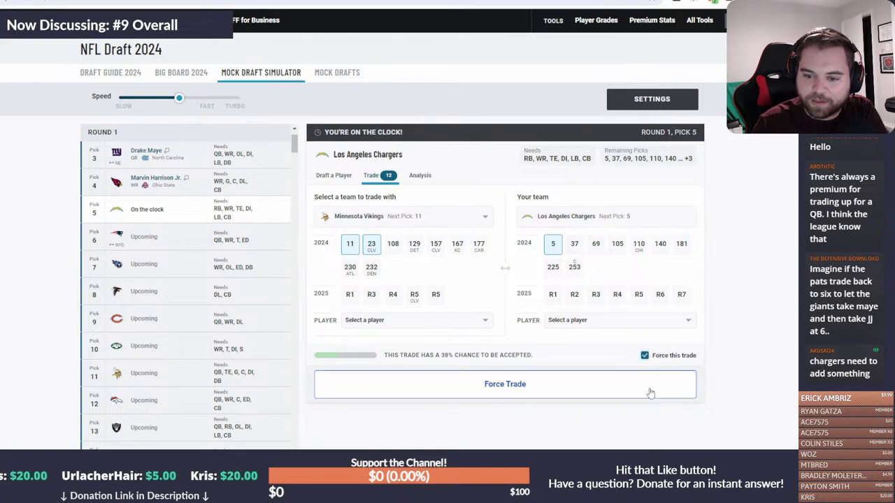
{"action": "left_click", "coordinate": [552, 388]}
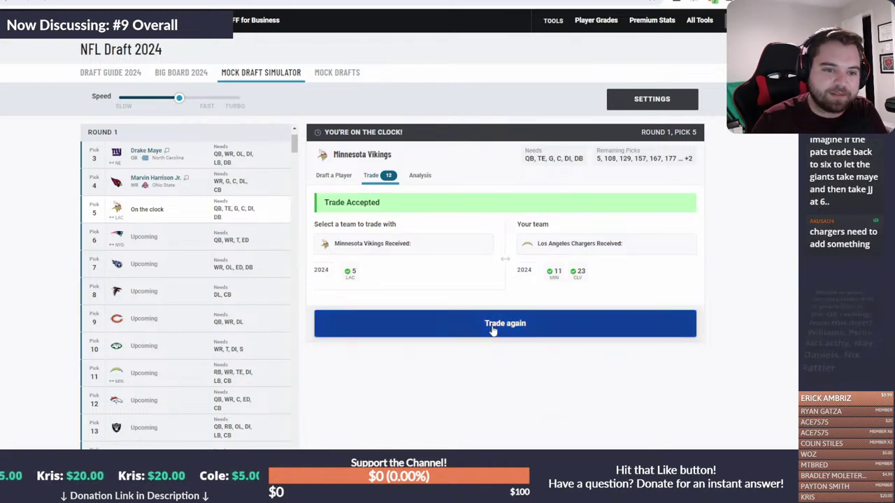
- Search the available players for "jj" and draft J.J. McCarthy for the Vikings at pick 5
{"action": "left_click", "coordinate": [333, 176]}
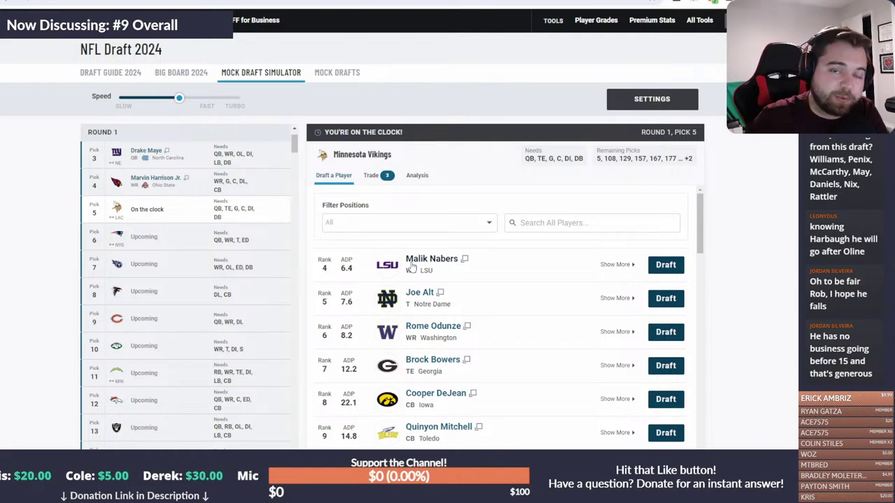
{"action": "scroll", "coordinate": [217, 190], "scroll_direction": "up", "scroll_amount": 2}
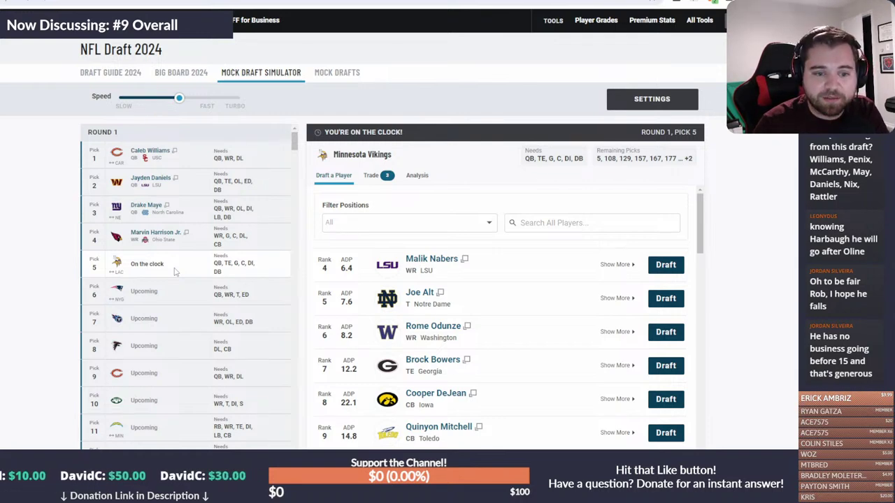
{"action": "left_click", "coordinate": [553, 223]}
{"action": "type", "text": "jj"}
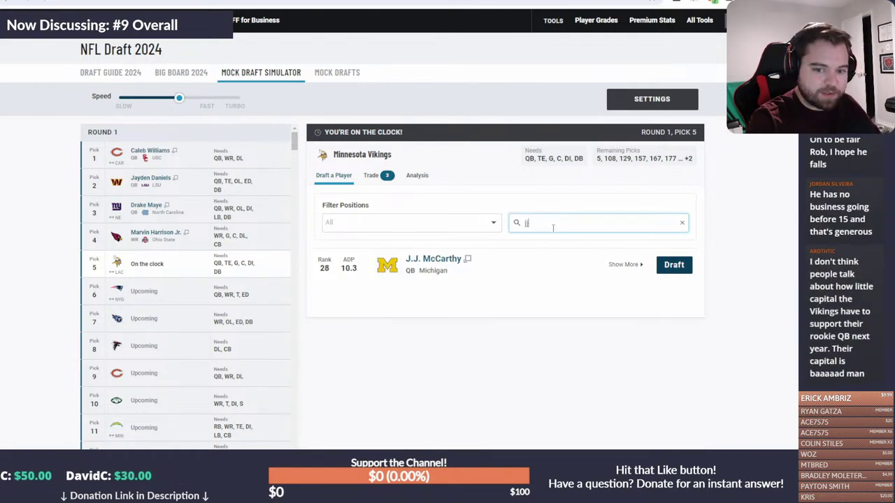
{"action": "left_click", "coordinate": [678, 266]}
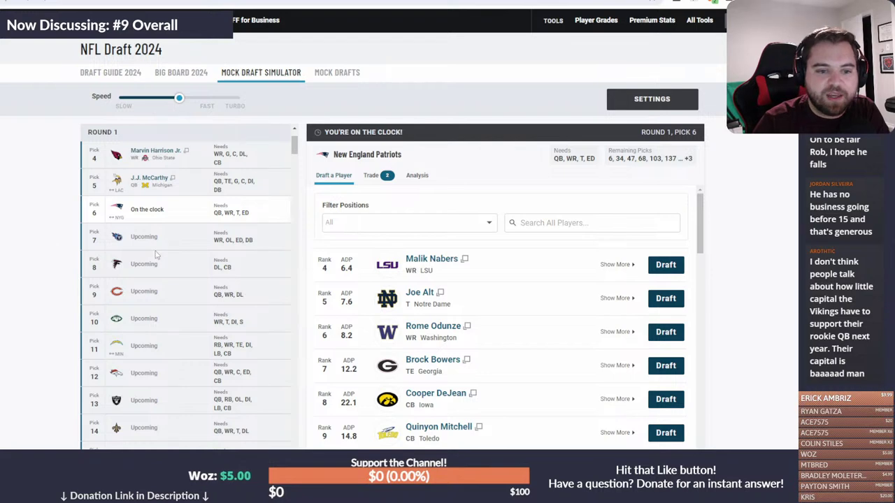
- Draft Malik Nabers for the Patriots at pick 6 and Joe Alt for the Titans at pick 7
{"action": "scroll", "coordinate": [196, 269], "scroll_direction": "up", "scroll_amount": 2}
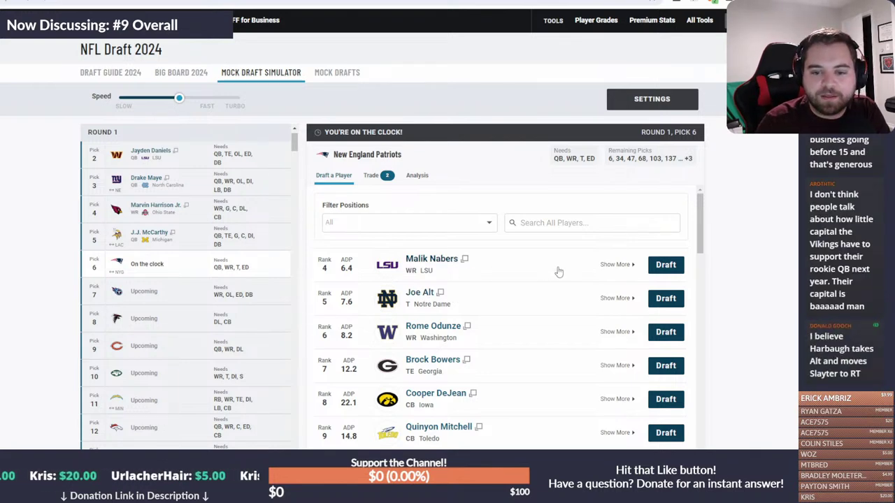
{"action": "left_click", "coordinate": [666, 267]}
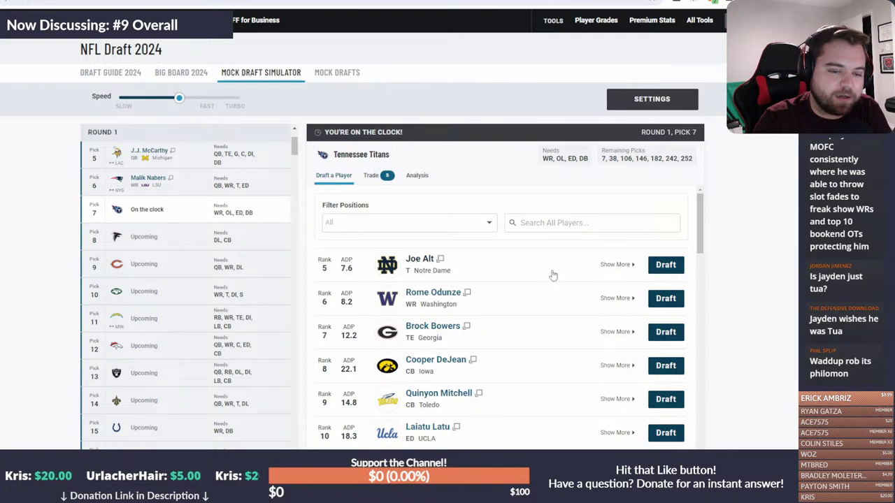
{"action": "left_click", "coordinate": [665, 268]}
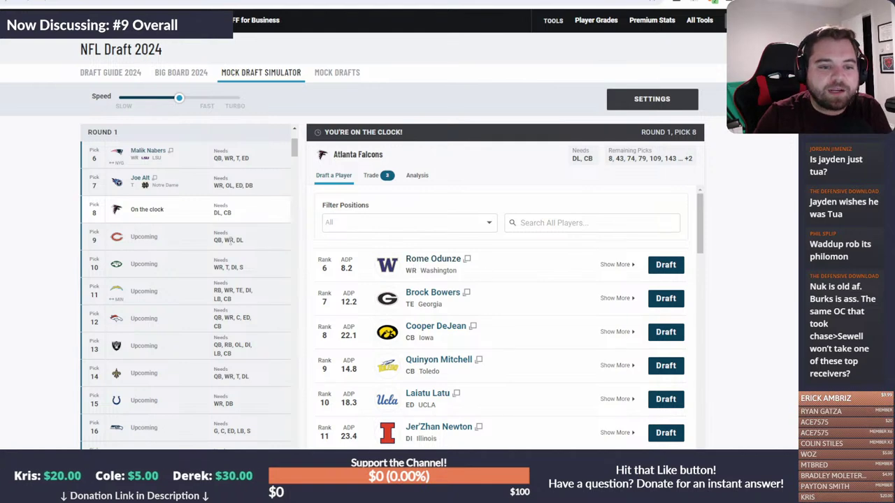
- Open trading for the Falcons' pick 8 and check which teams are interested in it
{"action": "left_click", "coordinate": [373, 175]}
{"action": "left_click", "coordinate": [427, 221]}
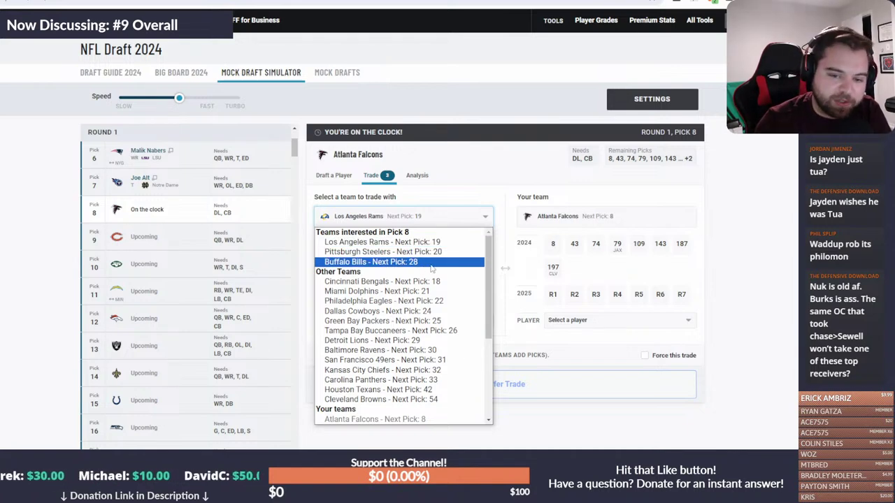
{"action": "left_click", "coordinate": [461, 220]}
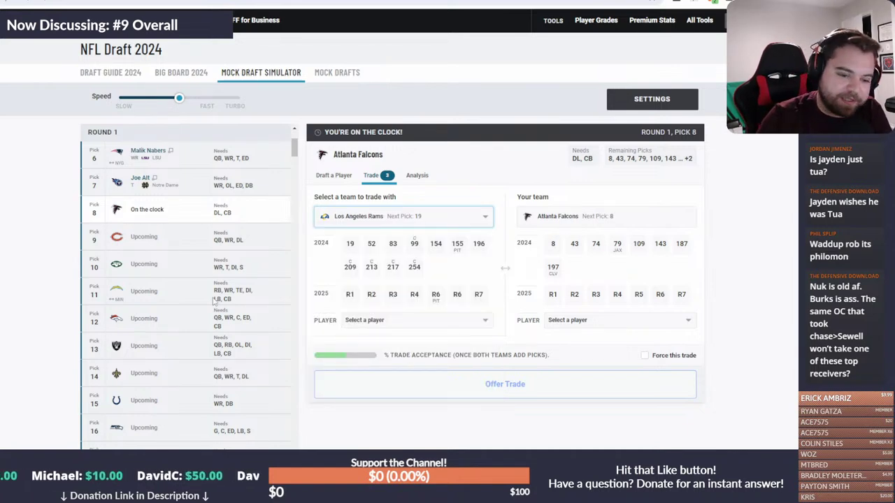
- Box the Jaguars' pick 17 on the draft board, add an arrow pointing to it, and clear the markings
{"action": "scroll", "coordinate": [215, 298], "scroll_direction": "down", "scroll_amount": 3}
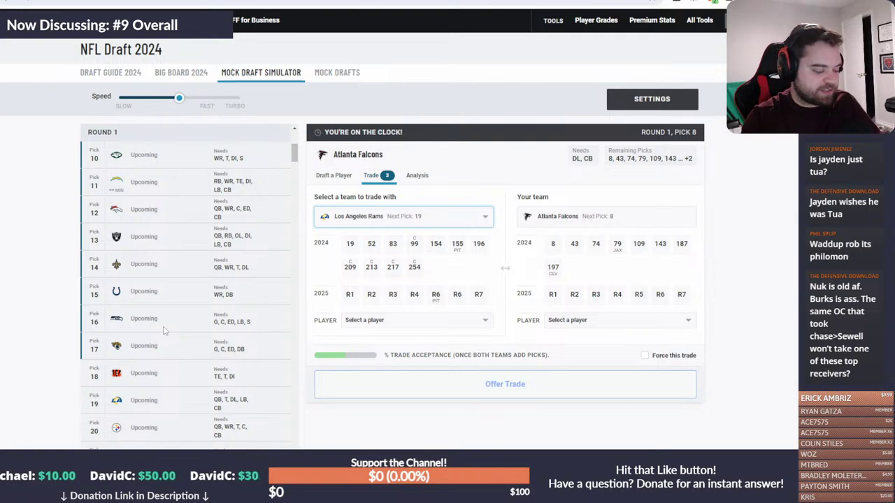
{"action": "mouse_move", "coordinate": [174, 334]}
{"action": "left_mouse_down"}
{"action": "mouse_move", "coordinate": [66, 340]}
{"action": "mouse_move", "coordinate": [176, 362]}
{"action": "mouse_move", "coordinate": [176, 341]}
{"action": "left_mouse_up"}
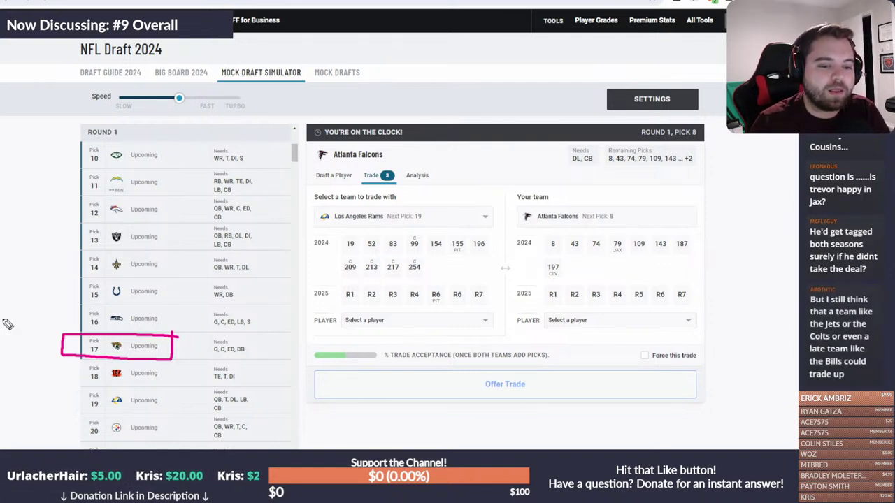
{"action": "left_click_drag", "start_coordinate": [42, 407], "coordinate": [56, 365]}
{"action": "left_click_drag", "start_coordinate": [38, 365], "coordinate": [76, 381]}
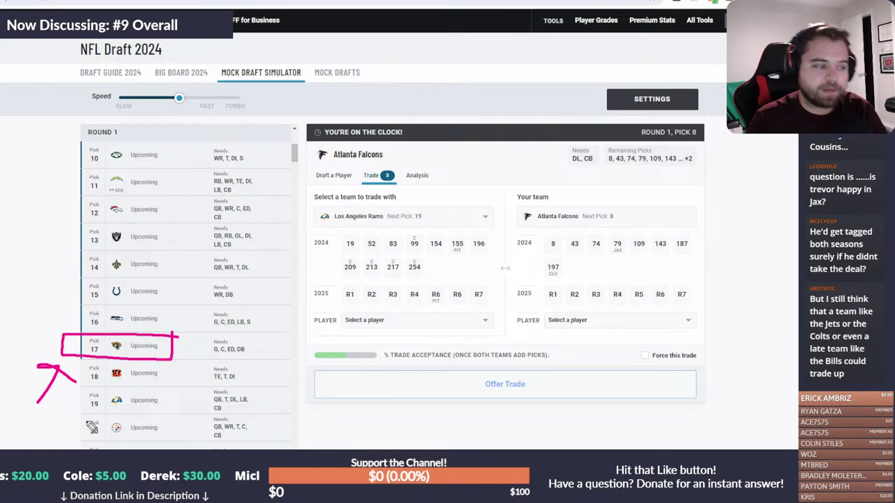
{"action": "key", "text": "Escape"}
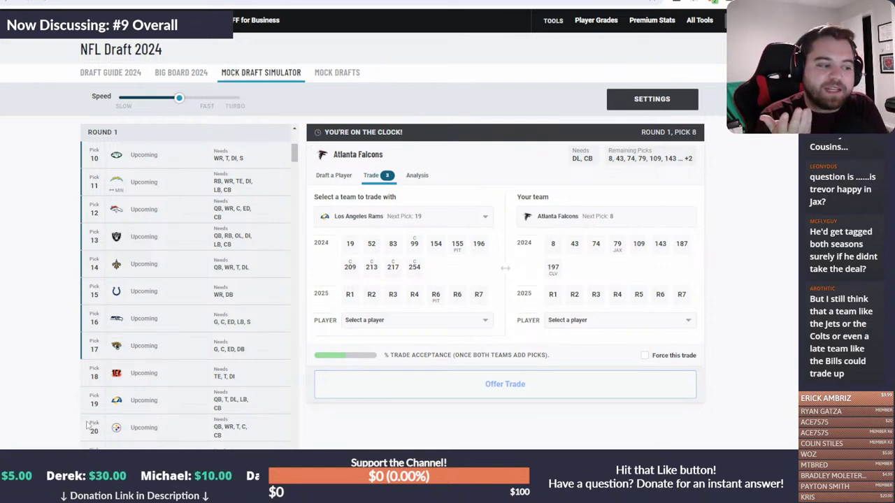
- Circle the Falcons' pick 8, draw markings from it down the draft board, and erase each marking
{"action": "scroll", "coordinate": [91, 393], "scroll_direction": "up", "scroll_amount": 3}
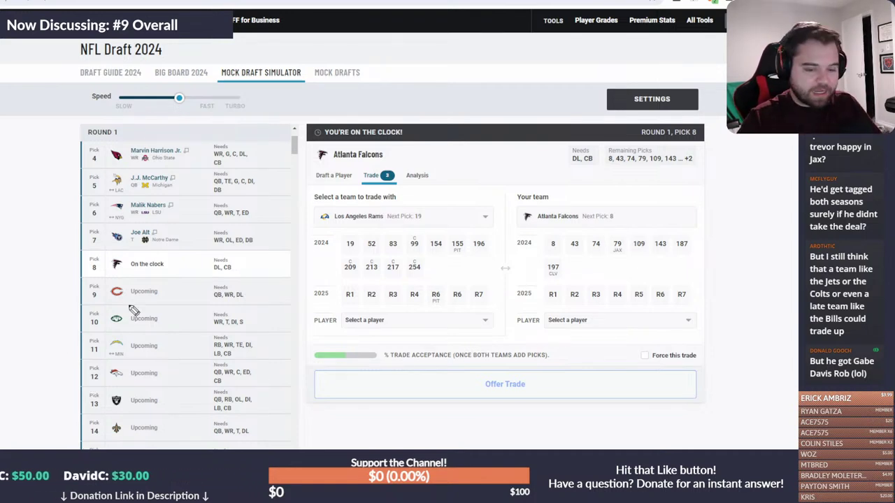
{"action": "mouse_move", "coordinate": [172, 290]}
{"action": "left_mouse_down"}
{"action": "mouse_move", "coordinate": [188, 281]}
{"action": "mouse_move", "coordinate": [171, 275]}
{"action": "mouse_move", "coordinate": [201, 273]}
{"action": "mouse_move", "coordinate": [168, 276]}
{"action": "mouse_move", "coordinate": [172, 256]}
{"action": "left_mouse_up"}
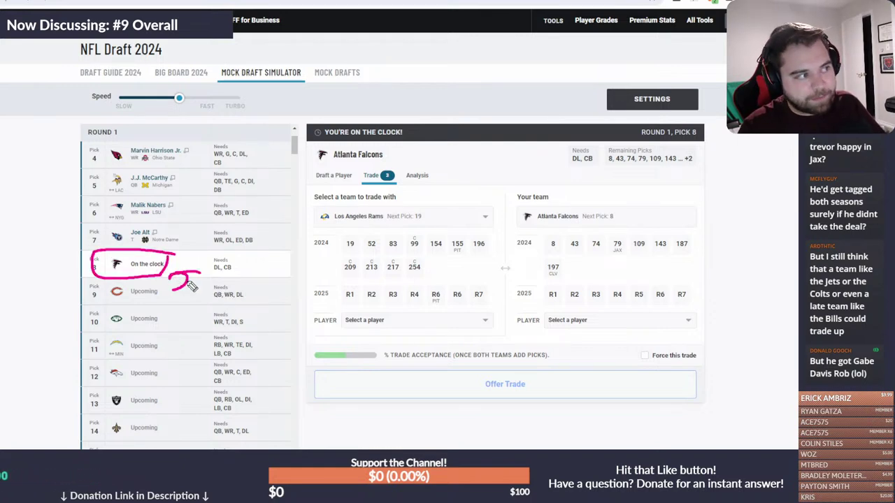
{"action": "key", "text": "Escape"}
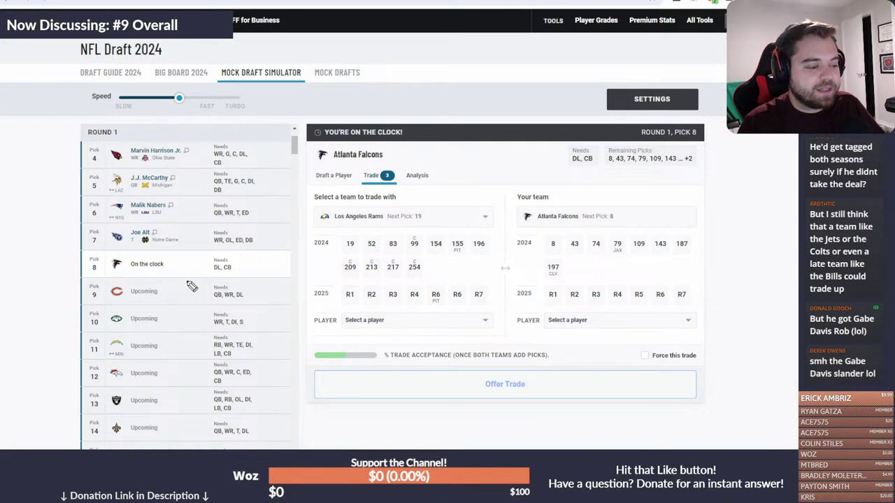
{"action": "mouse_move", "coordinate": [91, 259]}
{"action": "left_mouse_down"}
{"action": "mouse_move", "coordinate": [88, 410]}
{"action": "mouse_move", "coordinate": [104, 427]}
{"action": "left_mouse_up"}
{"action": "key", "text": "Escape"}
{"action": "mouse_move", "coordinate": [91, 260]}
{"action": "left_mouse_down"}
{"action": "mouse_move", "coordinate": [91, 290]}
{"action": "mouse_move", "coordinate": [77, 297]}
{"action": "mouse_move", "coordinate": [103, 271]}
{"action": "mouse_move", "coordinate": [82, 261]}
{"action": "mouse_move", "coordinate": [47, 336]}
{"action": "mouse_move", "coordinate": [58, 449]}
{"action": "left_mouse_up"}
{"action": "key", "text": "Escape"}
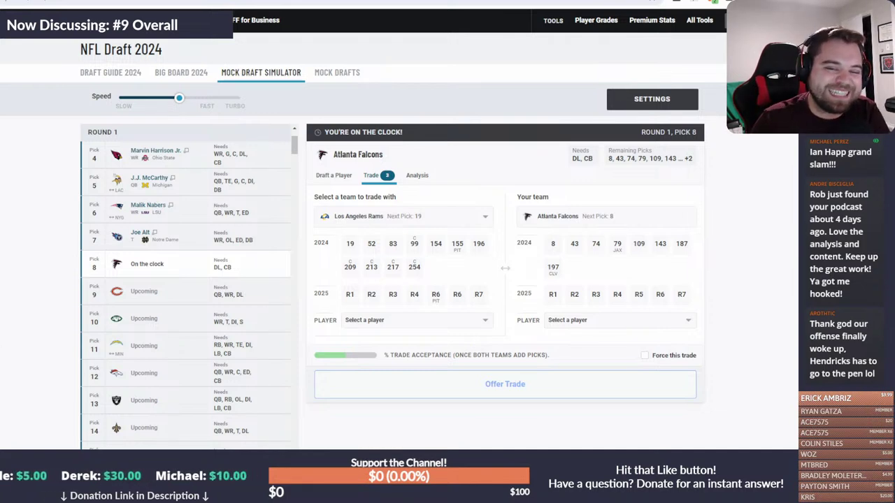
- Examine the players available to draft for the Falcons at pick 8
{"action": "left_click", "coordinate": [334, 176]}
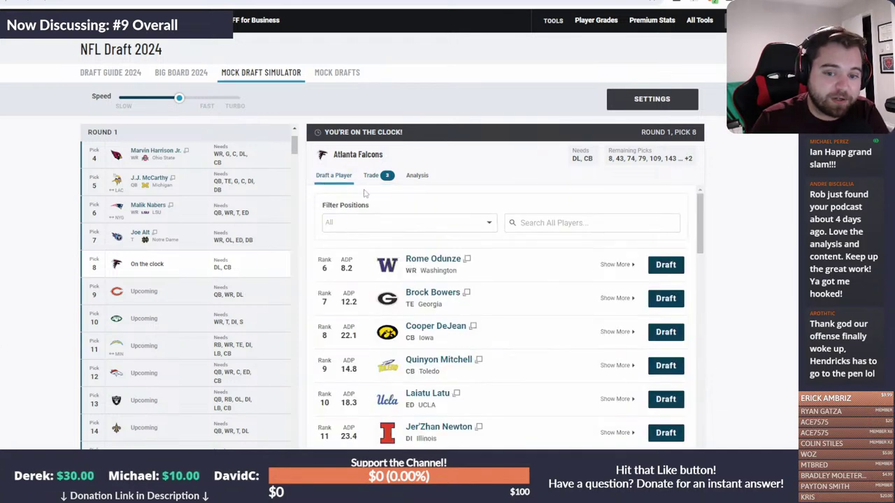
{"action": "scroll", "coordinate": [490, 409], "scroll_direction": "down", "scroll_amount": 3}
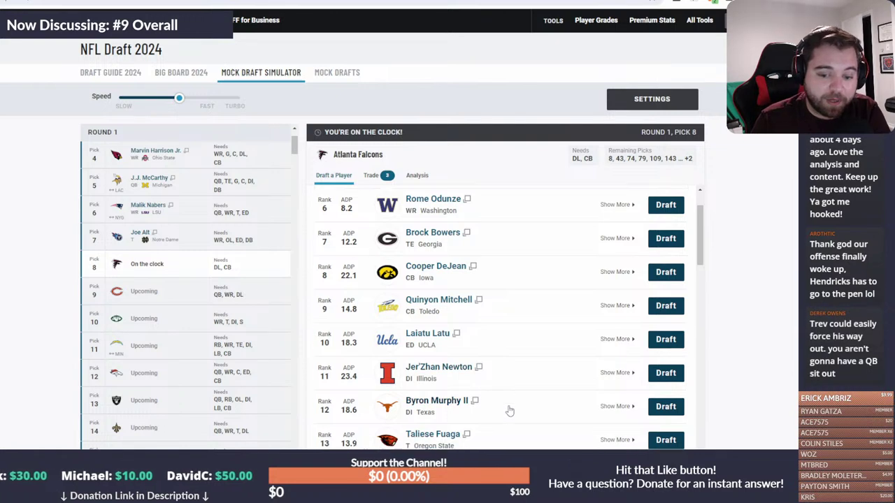
{"action": "scroll", "coordinate": [510, 411], "scroll_direction": "down", "scroll_amount": 1}
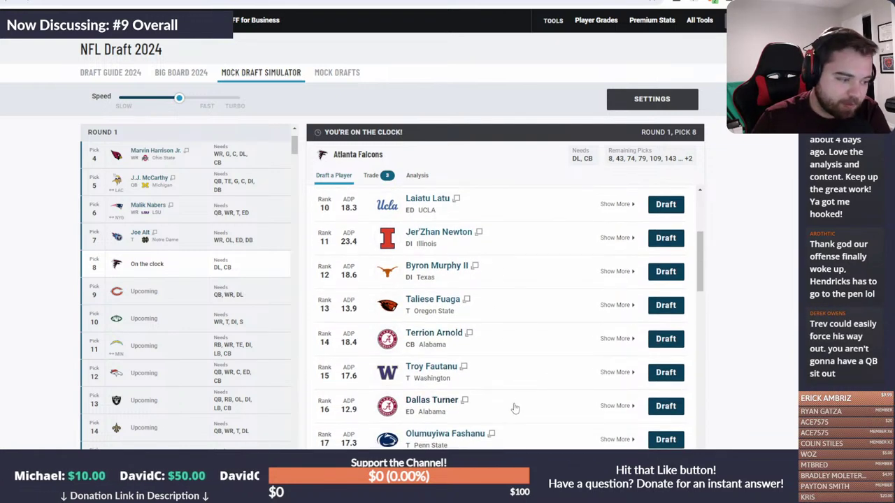
{"action": "scroll", "coordinate": [514, 409], "scroll_direction": "up", "scroll_amount": 4}
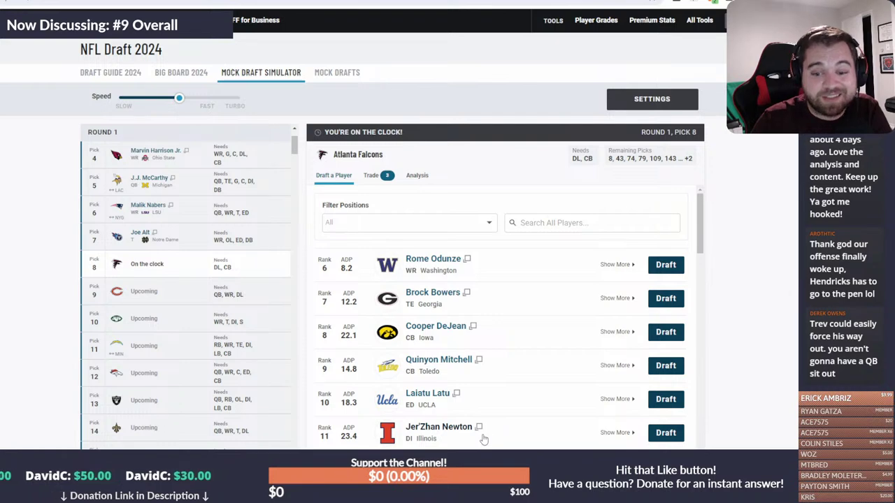
{"action": "scroll", "coordinate": [520, 404], "scroll_direction": "down", "scroll_amount": 1}
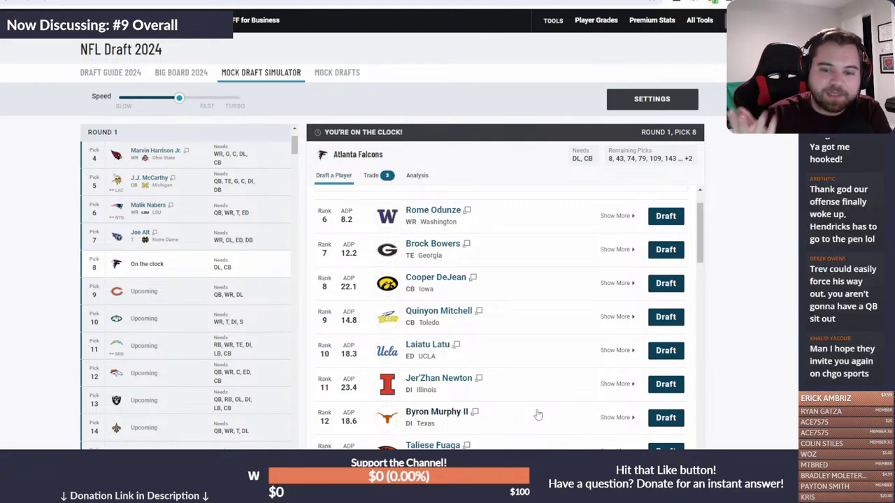
{"action": "scroll", "coordinate": [537, 415], "scroll_direction": "up", "scroll_amount": 2}
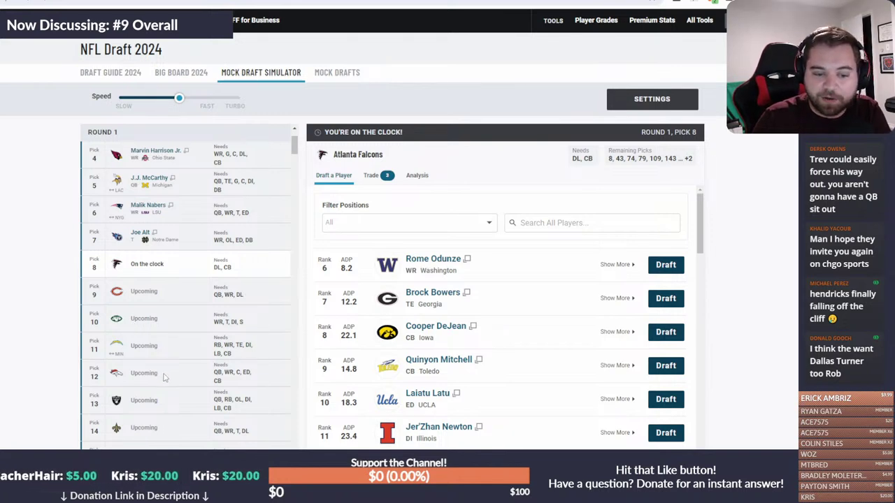
- Review the first-round draft board and mark beside the Titans' pick 7
{"action": "scroll", "coordinate": [163, 377], "scroll_direction": "down", "scroll_amount": 1}
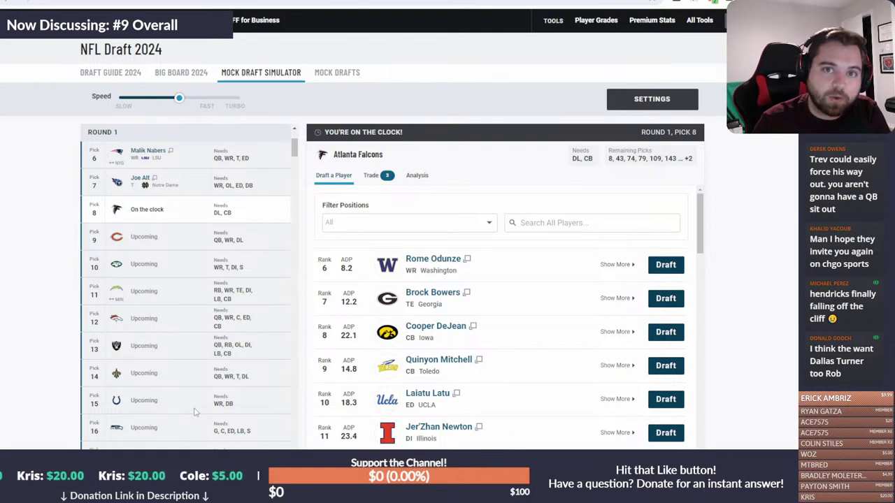
{"action": "scroll", "coordinate": [195, 412], "scroll_direction": "up", "scroll_amount": 3}
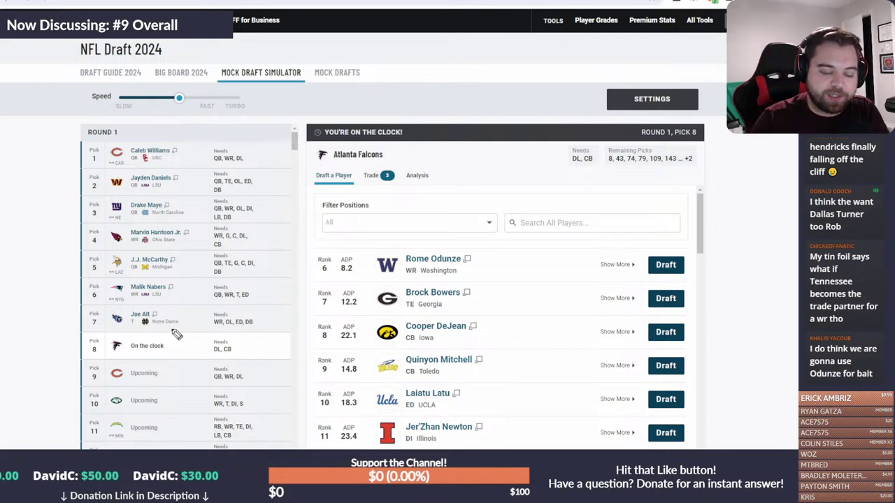
{"action": "mouse_move", "coordinate": [192, 305]}
{"action": "left_mouse_down"}
{"action": "mouse_move", "coordinate": [112, 307]}
{"action": "mouse_move", "coordinate": [97, 367]}
{"action": "mouse_move", "coordinate": [203, 366]}
{"action": "mouse_move", "coordinate": [206, 315]}
{"action": "left_mouse_up"}
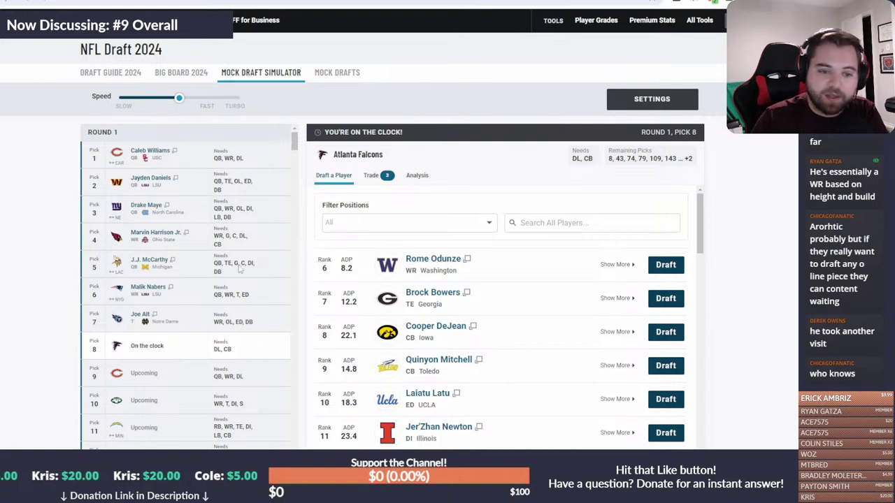
- Review the Los Angeles Rams as a trade partner for the Falcons' pick 8 and check the upcoming first-round order
{"action": "left_click", "coordinate": [387, 176]}
{"action": "left_click", "coordinate": [401, 219]}
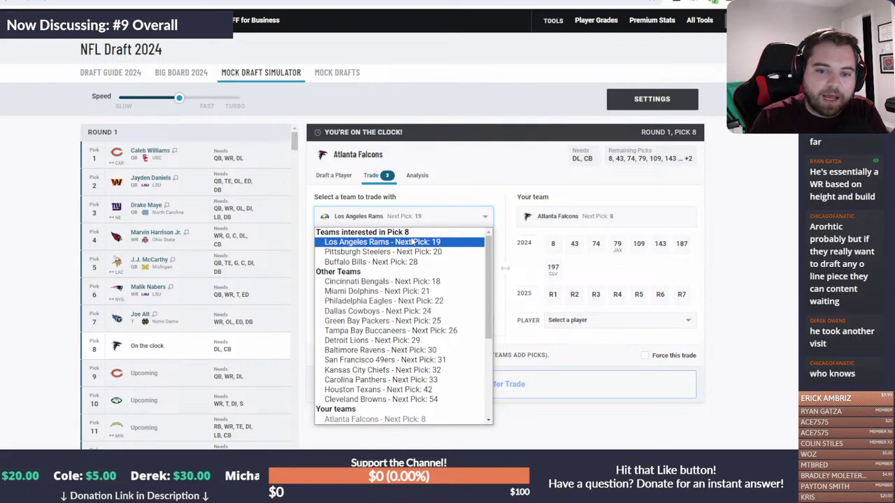
{"action": "left_click", "coordinate": [414, 242]}
{"action": "scroll", "coordinate": [239, 229], "scroll_direction": "down", "scroll_amount": 3}
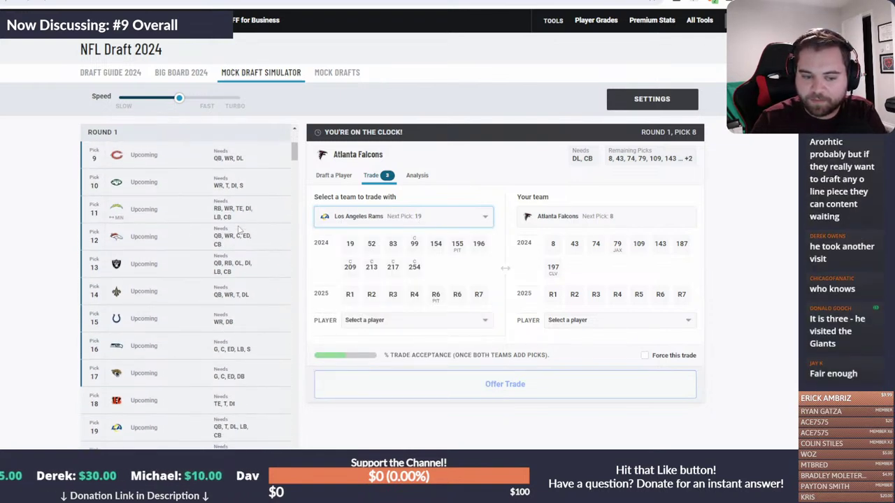
{"action": "scroll", "coordinate": [239, 229], "scroll_direction": "up", "scroll_amount": 3}
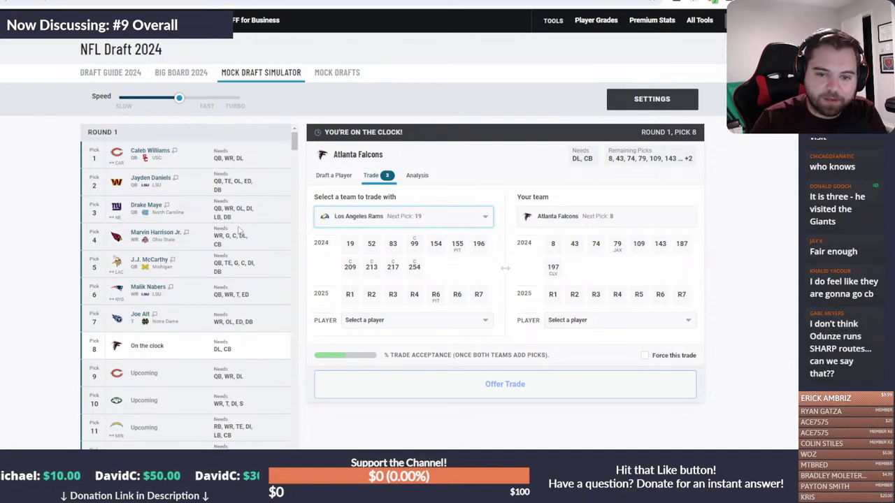
- Look over the defensive players still available for the Falcons at pick 8
{"action": "left_click", "coordinate": [333, 174]}
{"action": "scroll", "coordinate": [518, 278], "scroll_direction": "down", "scroll_amount": 4}
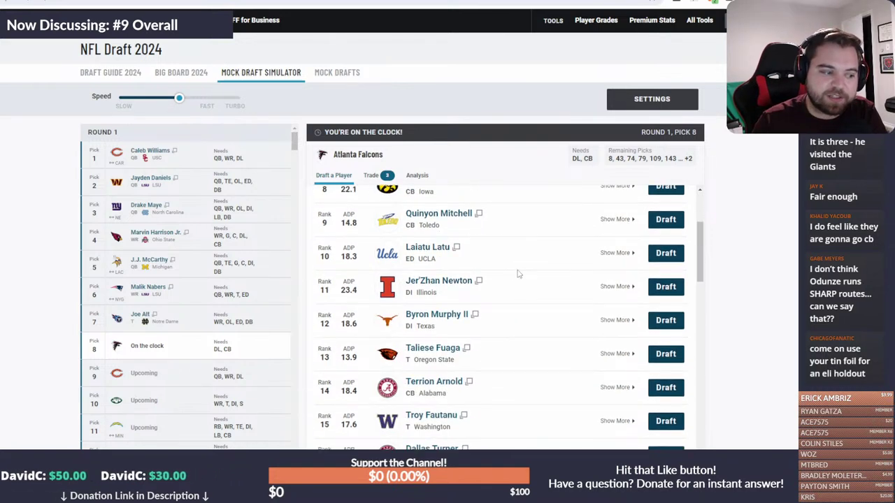
{"action": "scroll", "coordinate": [518, 274], "scroll_direction": "down", "scroll_amount": 1}
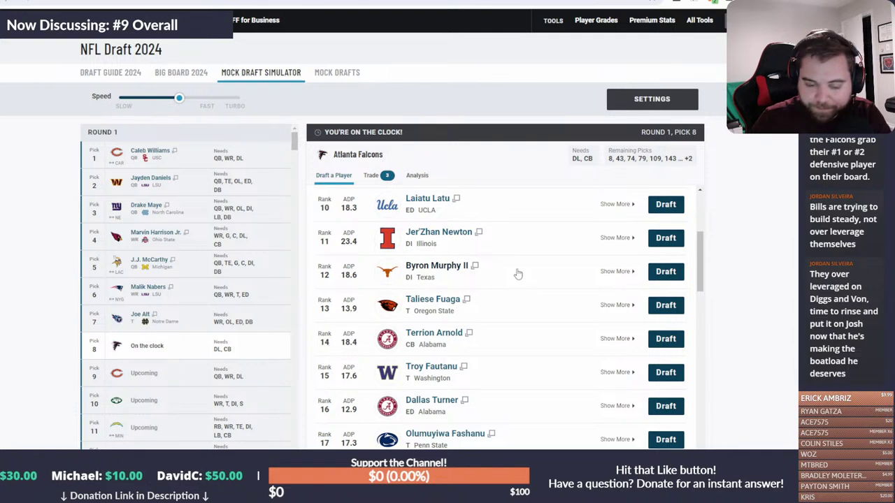
- Choose the New York Jets as the trade partner for the Falcons' pick 8
{"action": "left_click", "coordinate": [372, 177]}
{"action": "left_click", "coordinate": [418, 217]}
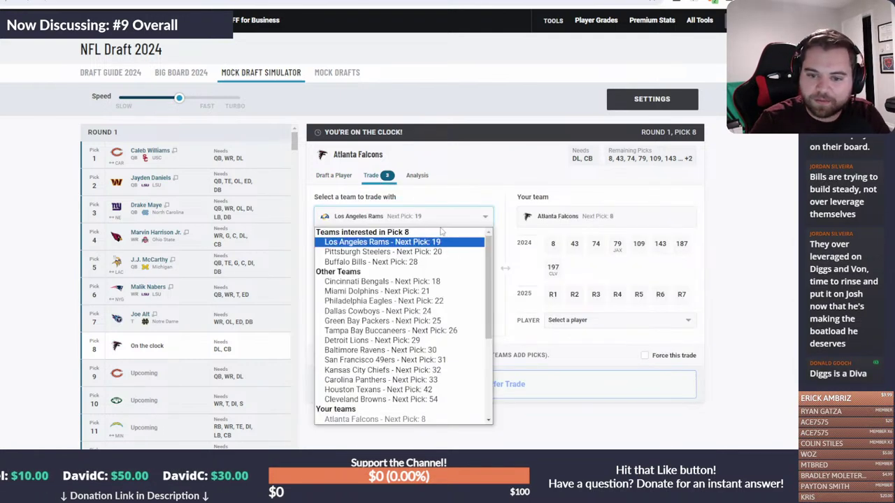
{"action": "scroll", "coordinate": [439, 235], "scroll_direction": "down", "scroll_amount": 3}
{"action": "scroll", "coordinate": [439, 241], "scroll_direction": "up", "scroll_amount": 3}
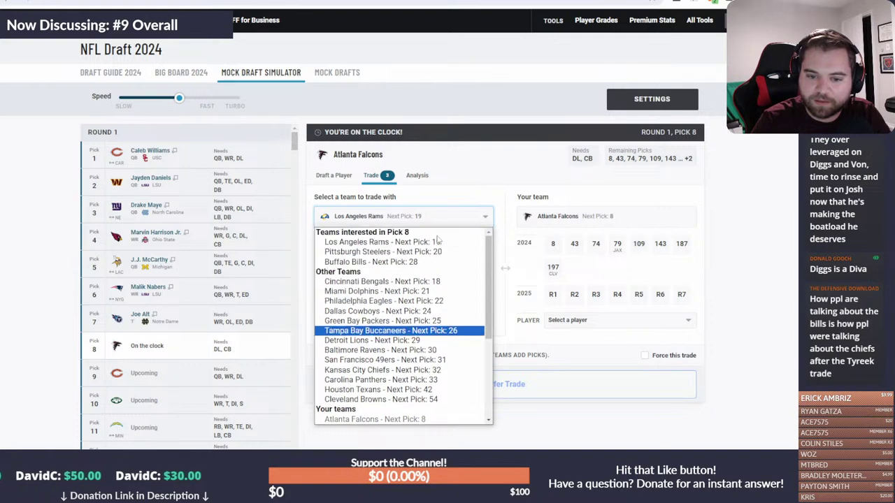
{"action": "scroll", "coordinate": [422, 332], "scroll_direction": "down", "scroll_amount": 3}
{"action": "scroll", "coordinate": [422, 346], "scroll_direction": "down", "scroll_amount": 1}
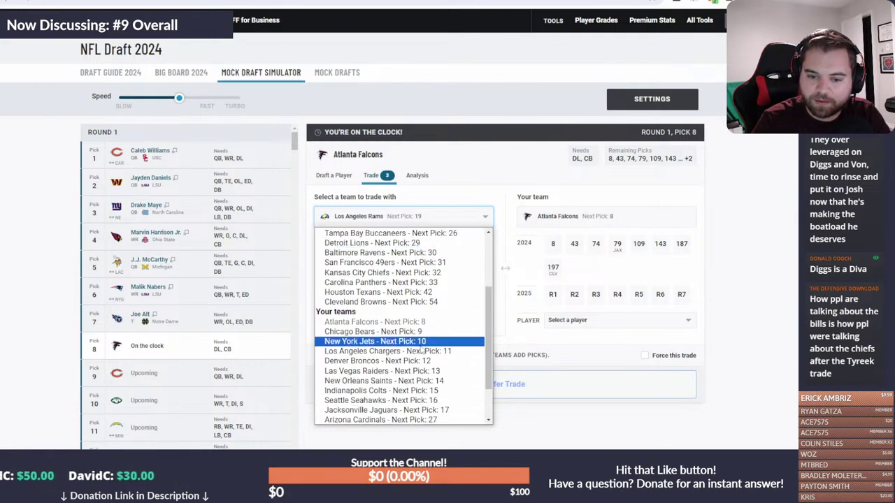
{"action": "left_click", "coordinate": [408, 341]}
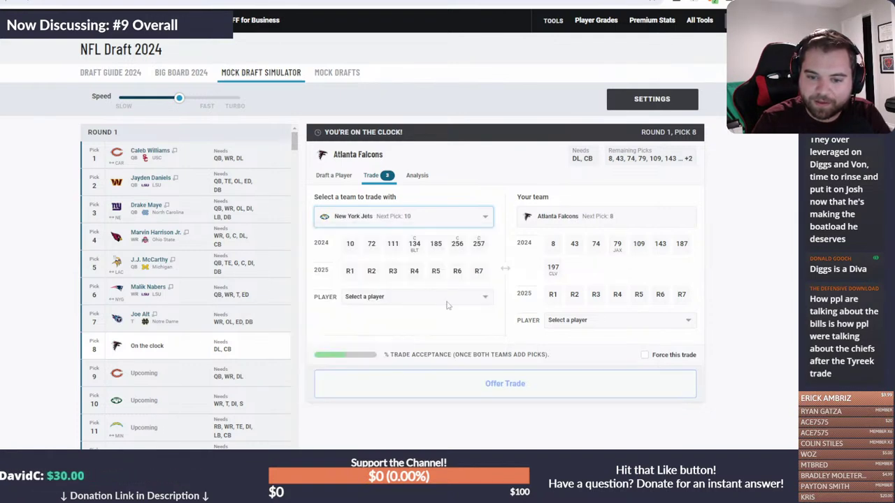
- Offer the Falcons' pick 8 for the Jets' 2024 picks 10 and 72, and force the trade through
{"action": "left_click", "coordinate": [356, 250]}
{"action": "left_click", "coordinate": [552, 245]}
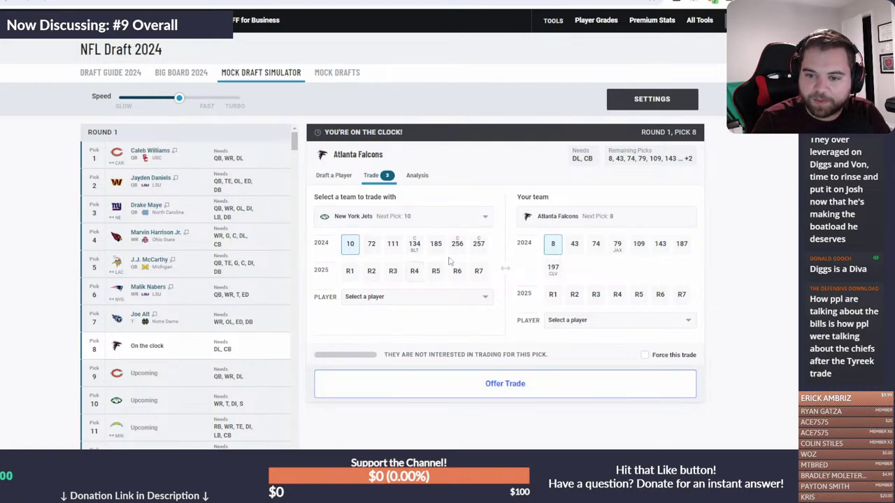
{"action": "left_click", "coordinate": [371, 251]}
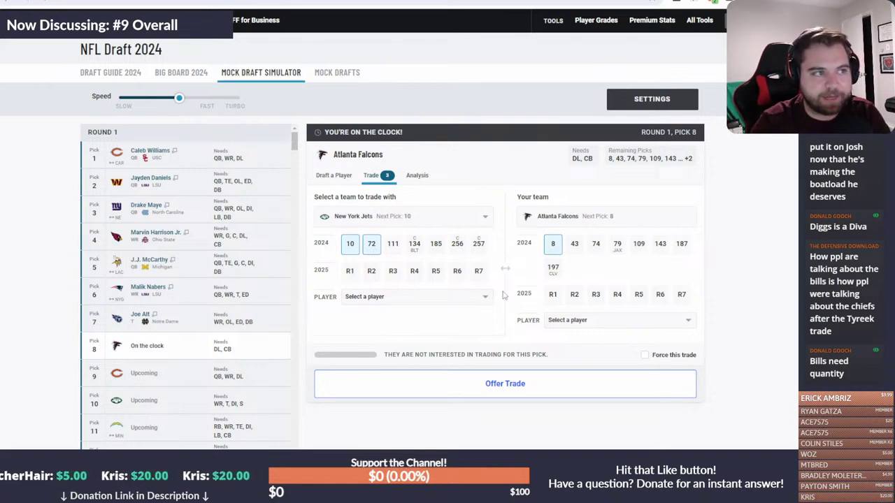
{"action": "left_click", "coordinate": [412, 385]}
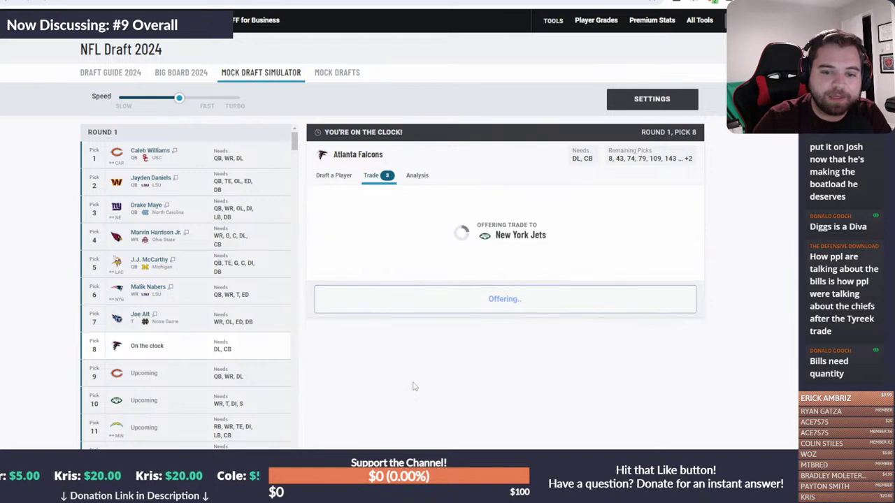
{"action": "left_click", "coordinate": [643, 381]}
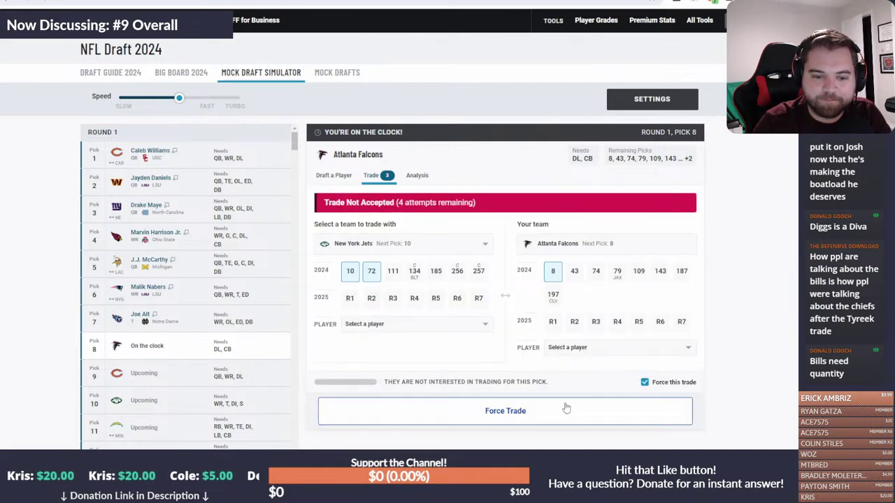
{"action": "left_click", "coordinate": [559, 410]}
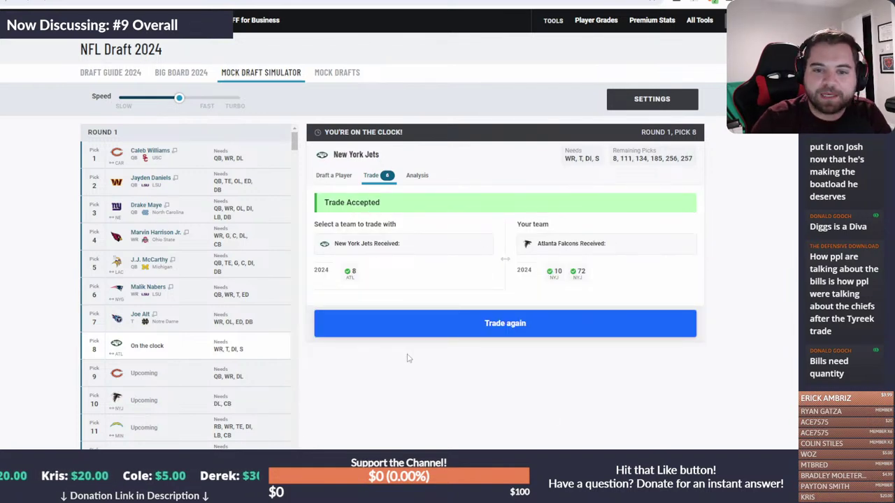
- Draft Rome Odunze for the Jets at pick 8
{"action": "left_click", "coordinate": [333, 178]}
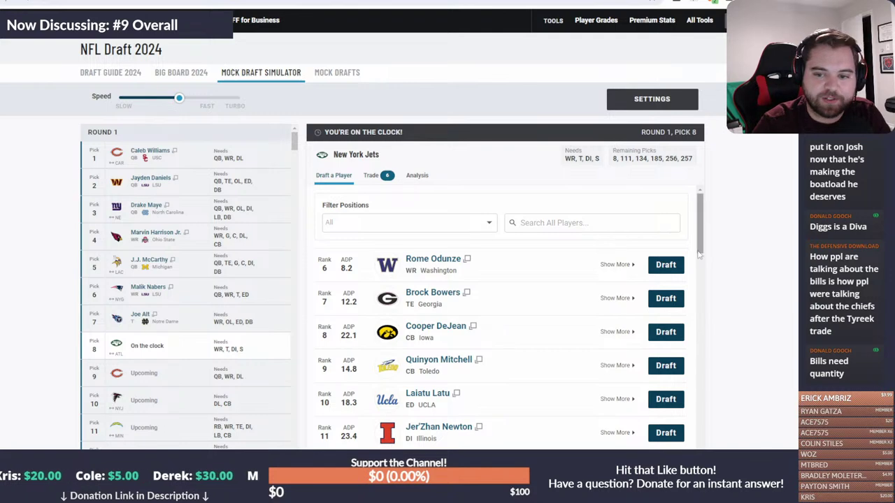
{"action": "left_click", "coordinate": [668, 265]}
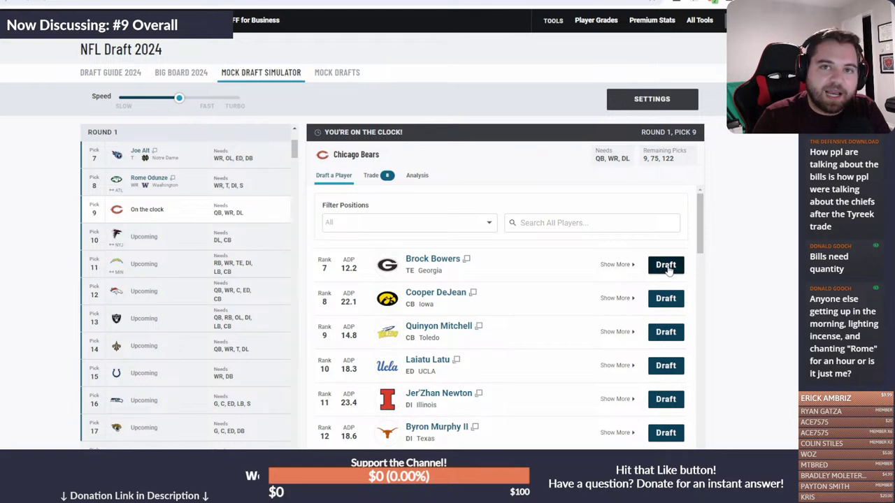
- Bracket picks 1 through 8 on the first-round draft board and clear the marking
{"action": "scroll", "coordinate": [246, 271], "scroll_direction": "up", "scroll_amount": 2}
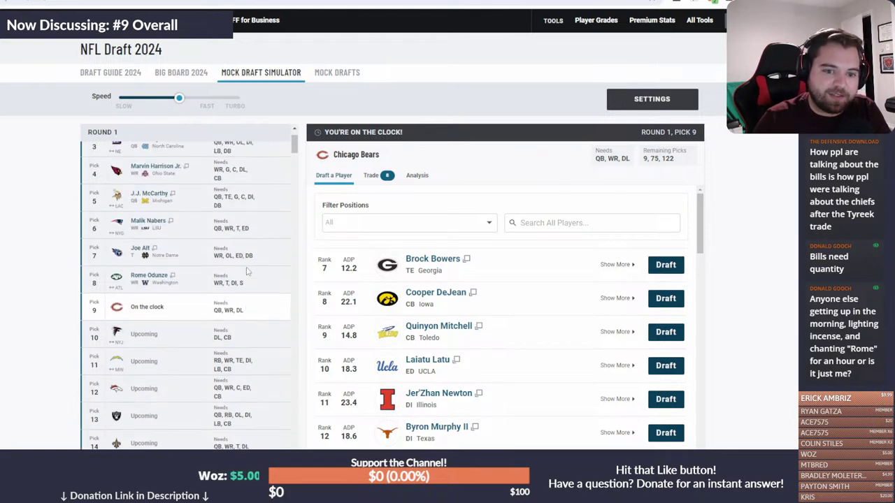
{"action": "scroll", "coordinate": [246, 272], "scroll_direction": "up", "scroll_amount": 1}
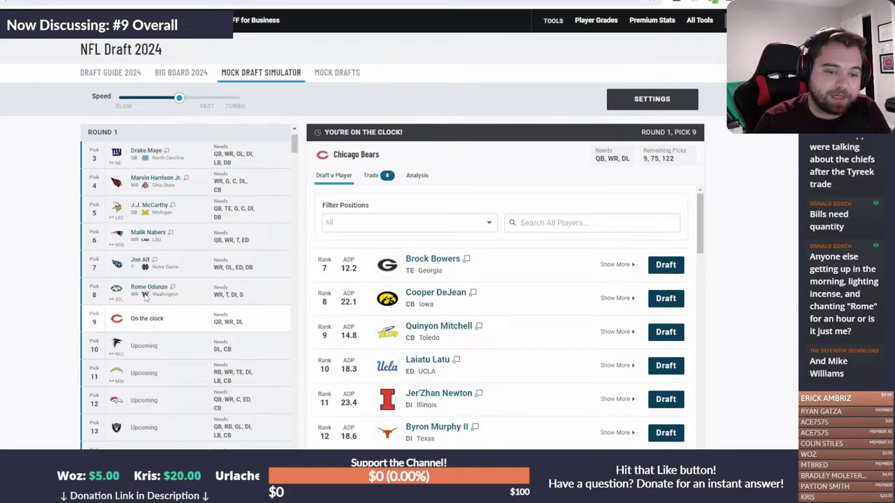
{"action": "scroll", "coordinate": [258, 341], "scroll_direction": "up", "scroll_amount": 2}
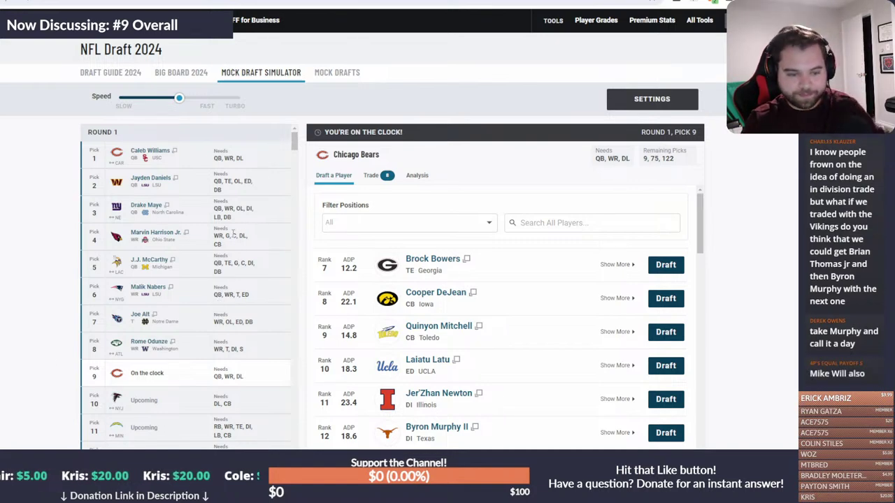
{"action": "mouse_move", "coordinate": [122, 117]}
{"action": "left_mouse_down"}
{"action": "mouse_move", "coordinate": [45, 119]}
{"action": "mouse_move", "coordinate": [22, 325]}
{"action": "mouse_move", "coordinate": [110, 354]}
{"action": "left_mouse_up"}
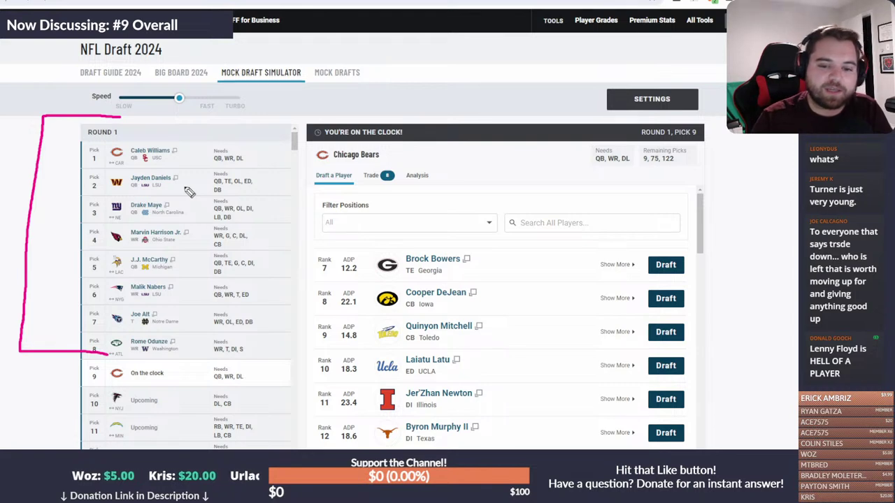
{"action": "key", "text": "Escape"}
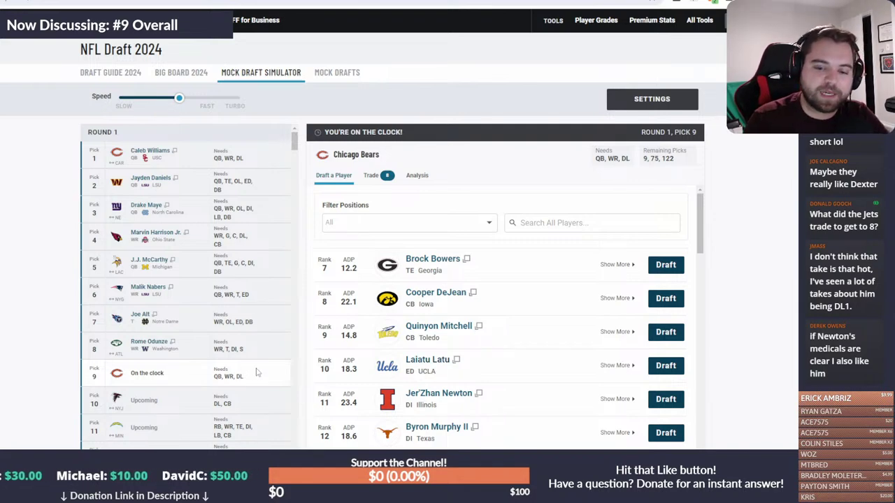
- Examine the players available to the Bears at pick 9, from Brock Bowers down past Brian Thomas Jr
{"action": "scroll", "coordinate": [248, 389], "scroll_direction": "down", "scroll_amount": 1}
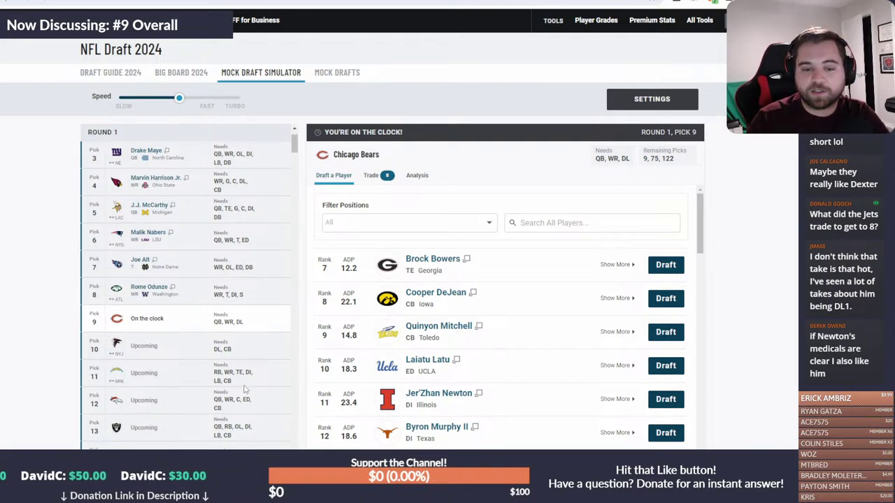
{"action": "scroll", "coordinate": [547, 297], "scroll_direction": "down", "scroll_amount": 1}
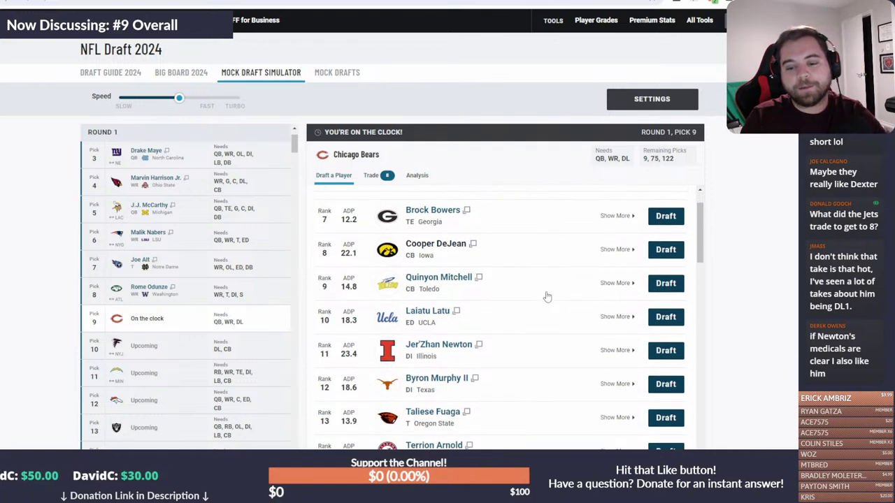
{"action": "scroll", "coordinate": [548, 297], "scroll_direction": "down", "scroll_amount": 2}
{"action": "scroll", "coordinate": [547, 297], "scroll_direction": "down", "scroll_amount": 2}
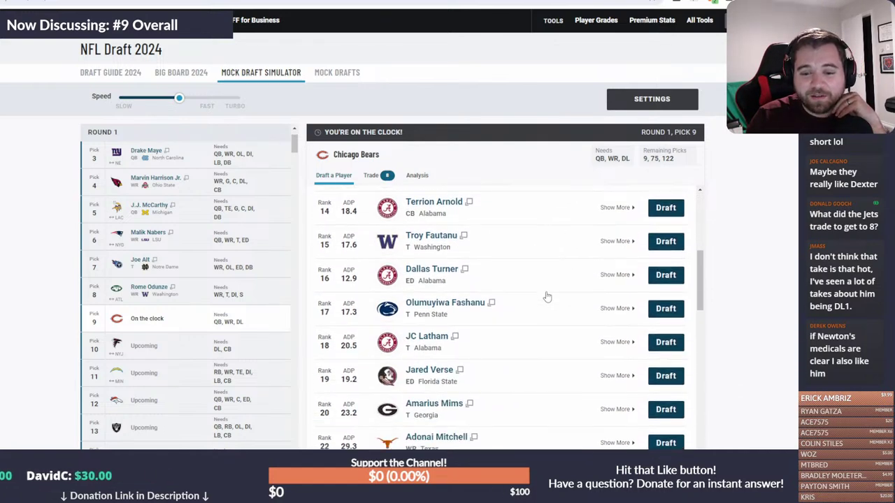
{"action": "scroll", "coordinate": [545, 296], "scroll_direction": "down", "scroll_amount": 3}
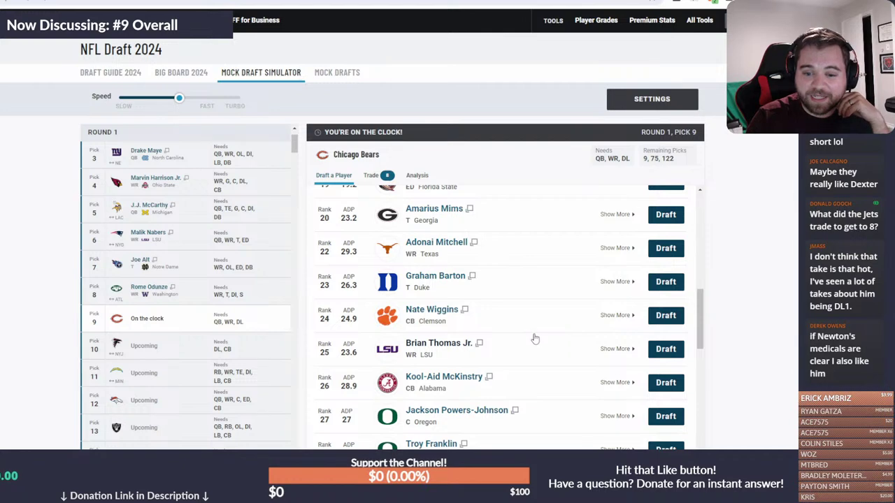
{"action": "scroll", "coordinate": [529, 337], "scroll_direction": "up", "scroll_amount": 6}
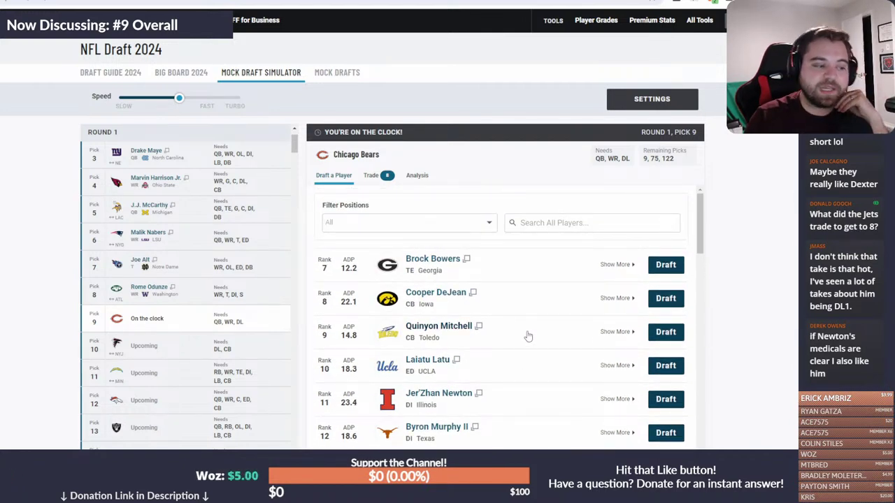
{"action": "scroll", "coordinate": [510, 348], "scroll_direction": "down", "scroll_amount": 1}
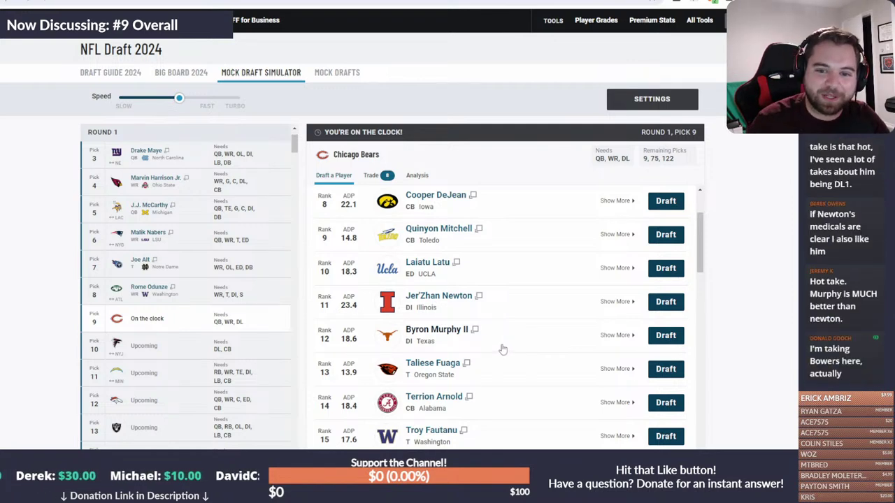
{"action": "scroll", "coordinate": [502, 349], "scroll_direction": "up", "scroll_amount": 3}
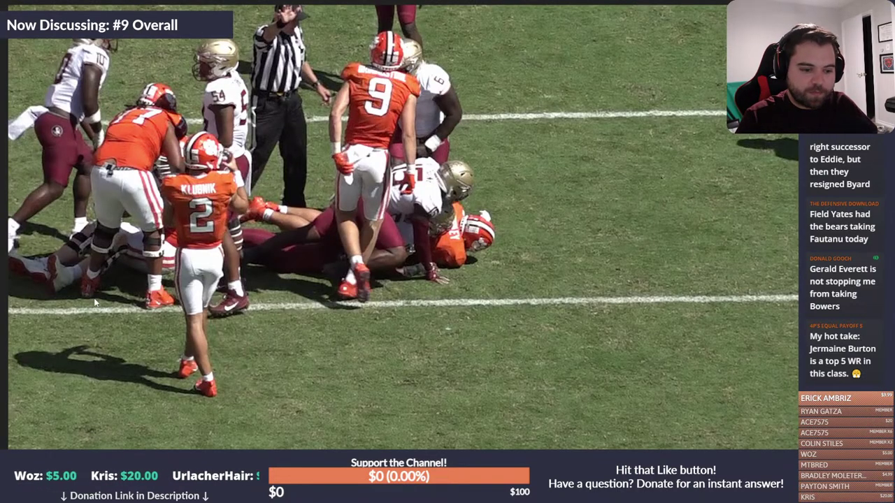
- In the video editor, leave full-screen playback and open the Georgia offense vs Auburn film sequence from the SAF Jaylin Simpson bin
{"action": "key", "text": "Escape"}
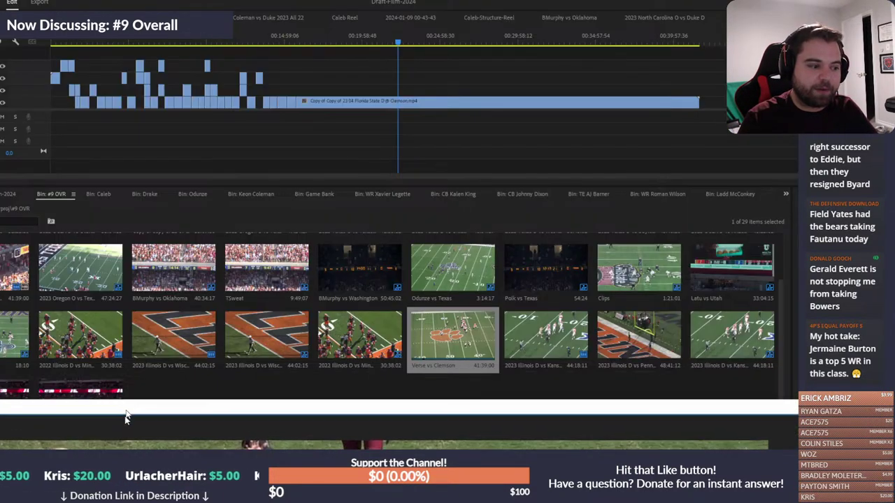
{"action": "key", "text": "shift+1"}
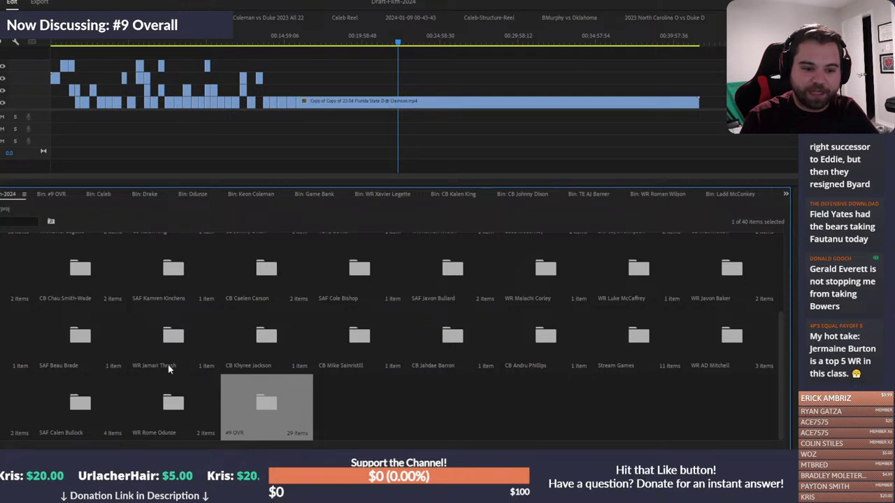
{"action": "scroll", "coordinate": [140, 346], "scroll_direction": "up", "scroll_amount": 3}
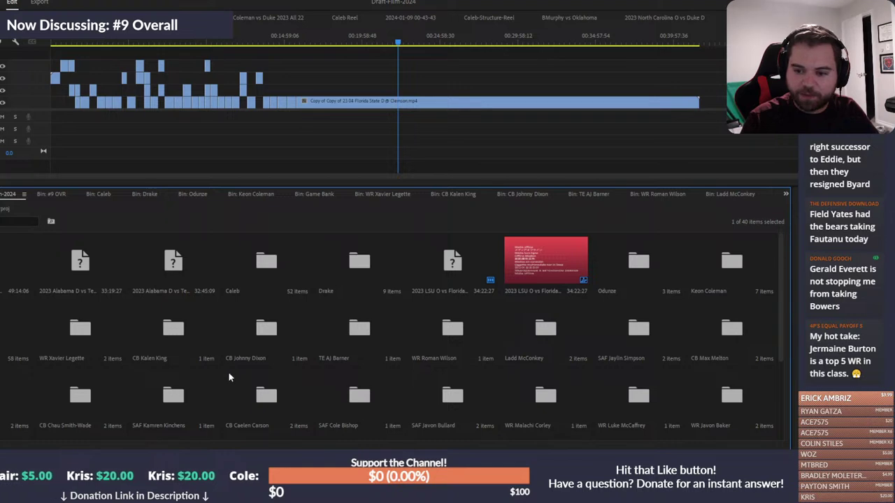
{"action": "scroll", "coordinate": [227, 372], "scroll_direction": "down", "scroll_amount": 1}
{"action": "double_click", "coordinate": [660, 264]}
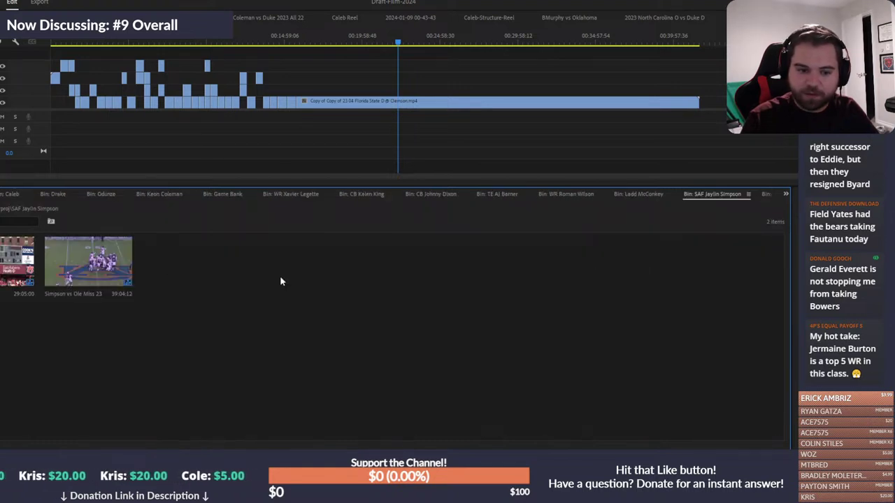
{"action": "double_click", "coordinate": [16, 260]}
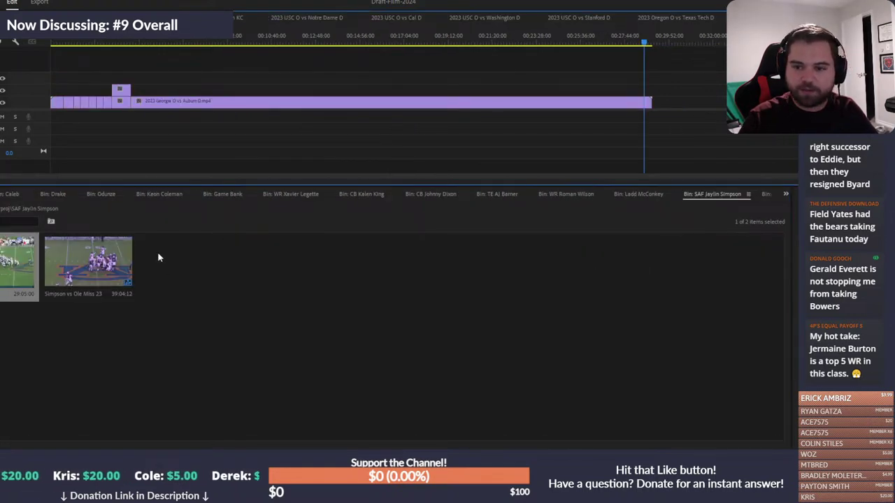
- Play the Georgia vs Auburn film from an earlier point, draw over the pre-snap formation, and clear the drawing
{"action": "left_click_drag", "start_coordinate": [594, 43], "coordinate": [577, 43]}
{"action": "key", "text": "space"}
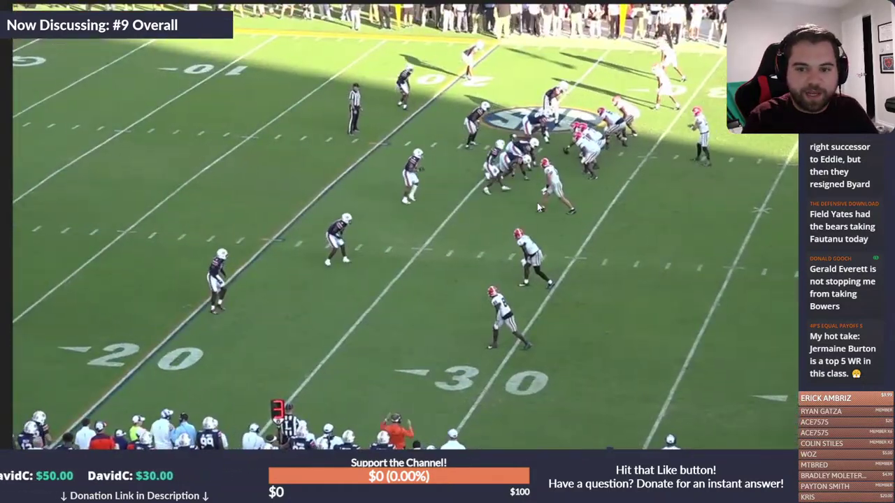
{"action": "mouse_move", "coordinate": [545, 143]}
{"action": "left_mouse_down"}
{"action": "mouse_move", "coordinate": [580, 265]}
{"action": "mouse_move", "coordinate": [625, 302]}
{"action": "mouse_move", "coordinate": [650, 303]}
{"action": "mouse_move", "coordinate": [661, 344]}
{"action": "left_mouse_up"}
{"action": "key", "text": "Escape"}
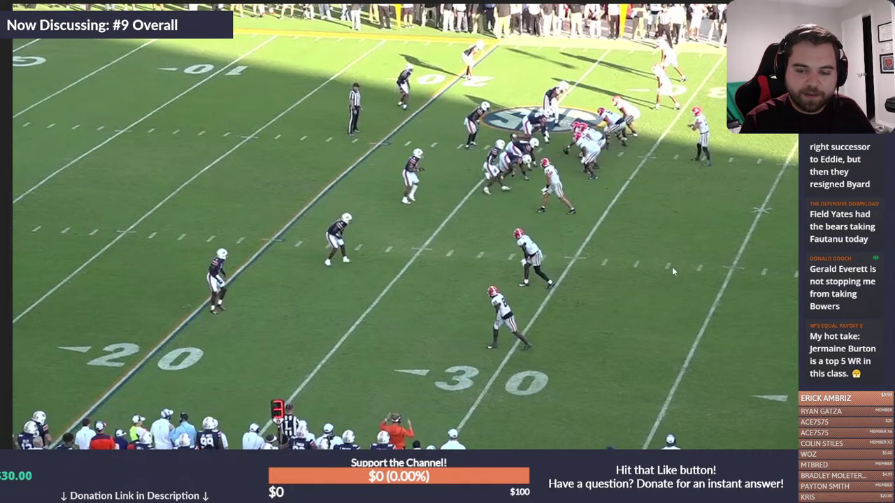